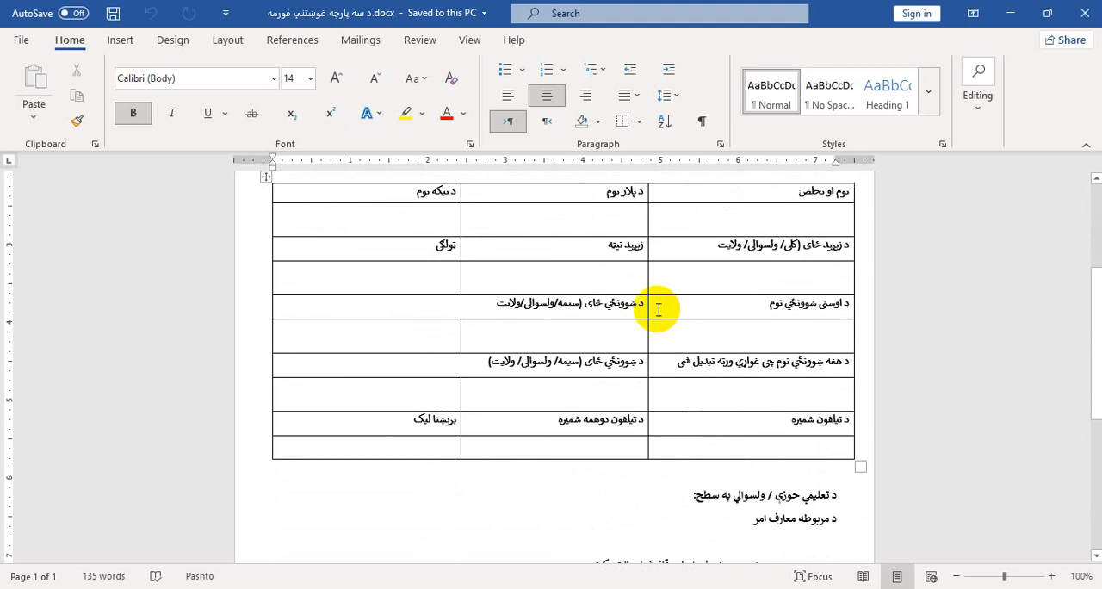
scroll(658, 310, "up", 2)
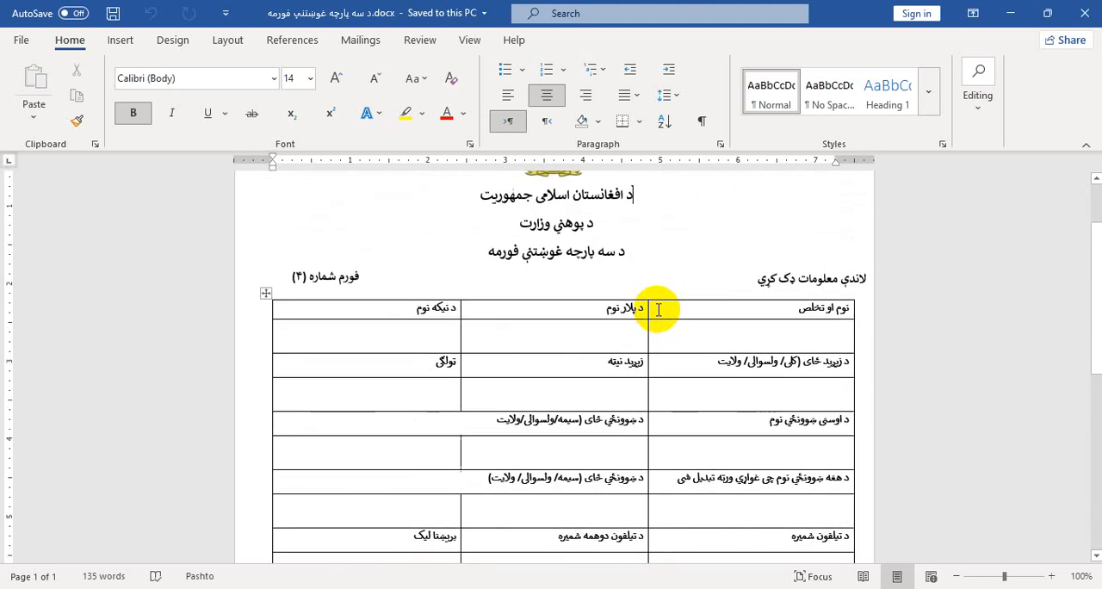
Examine the finished three-part request form, from its emblem and heading lines down through the information table
left_click_drag(455, 253, 600, 253)
left_click(624, 252)
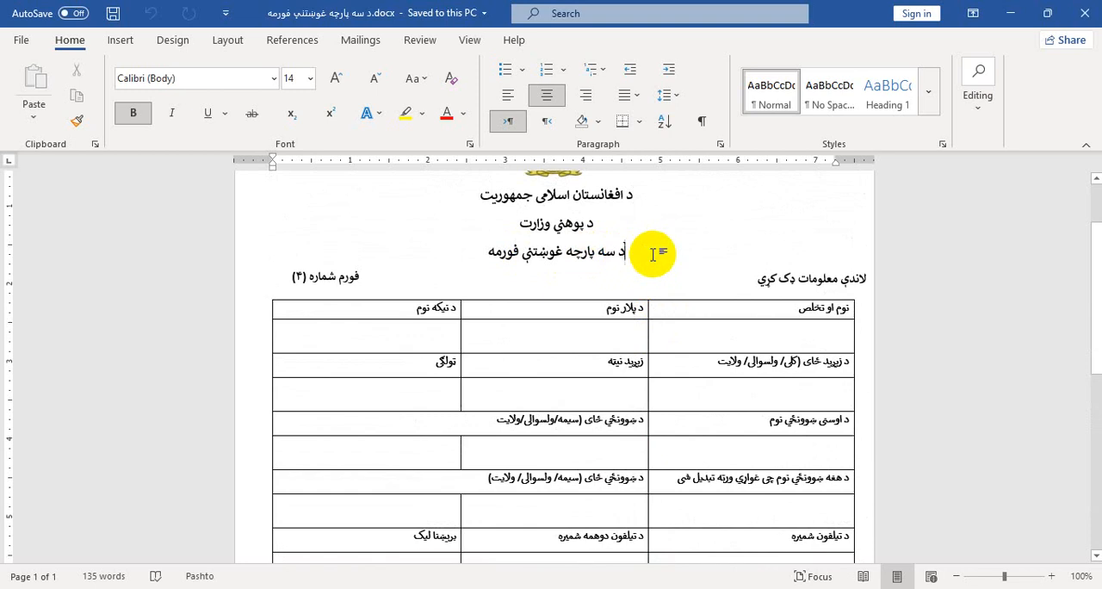
scroll(654, 257, "up", 1)
scroll(591, 261, "down", 1)
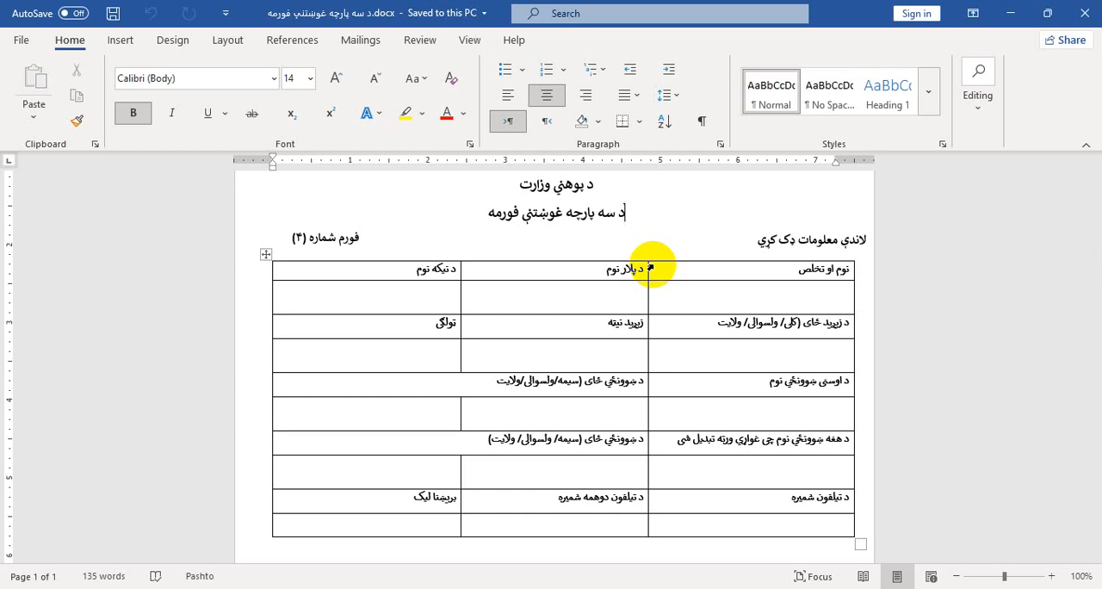
scroll(624, 246, "up", 2)
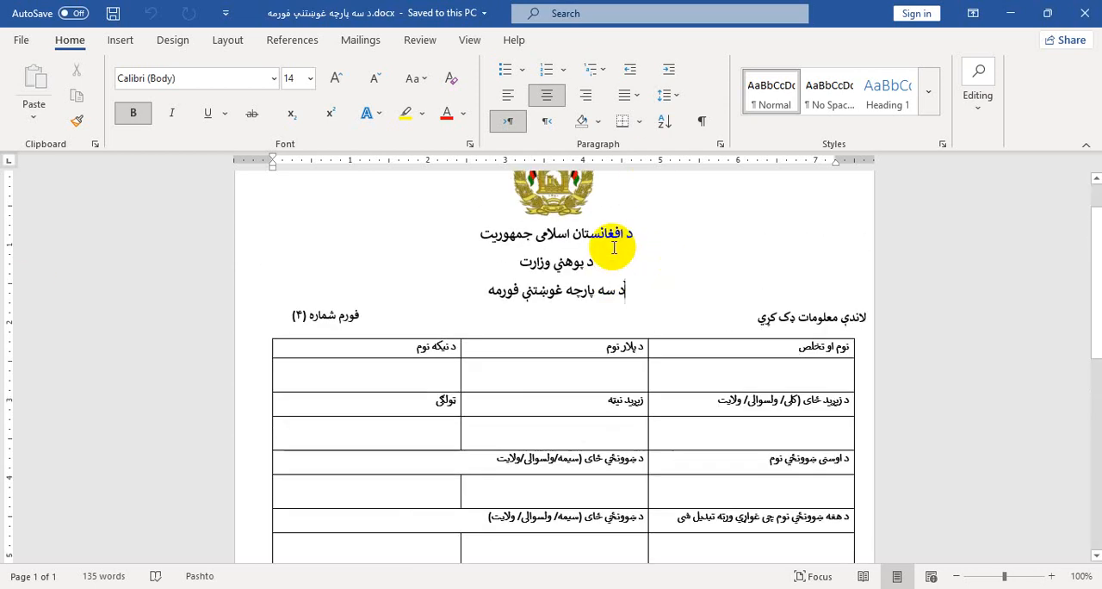
scroll(561, 333, "down", 1)
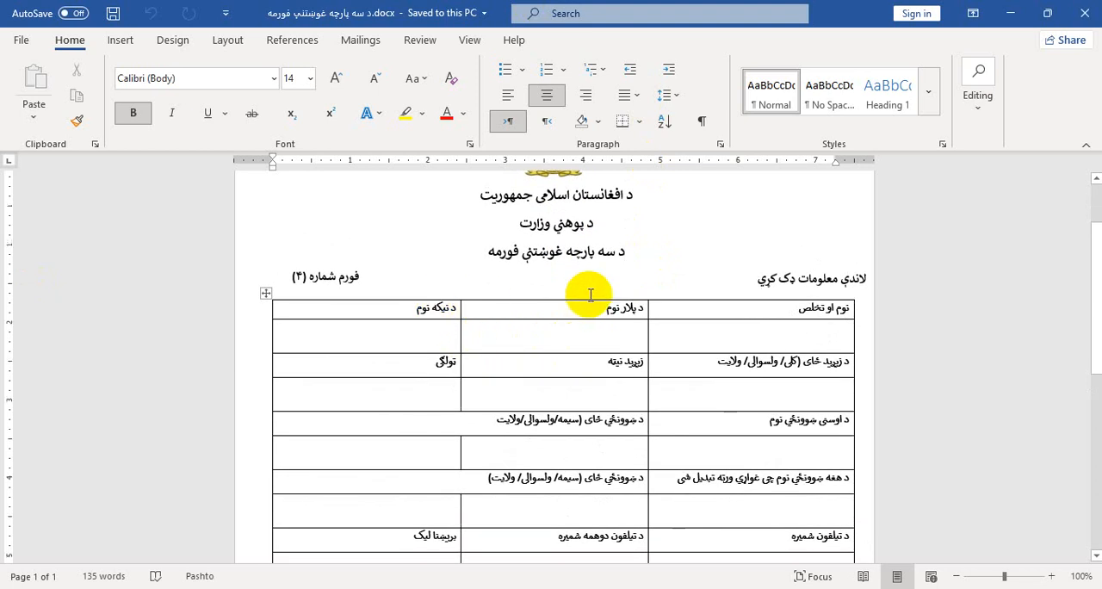
scroll(585, 293, "up", 2)
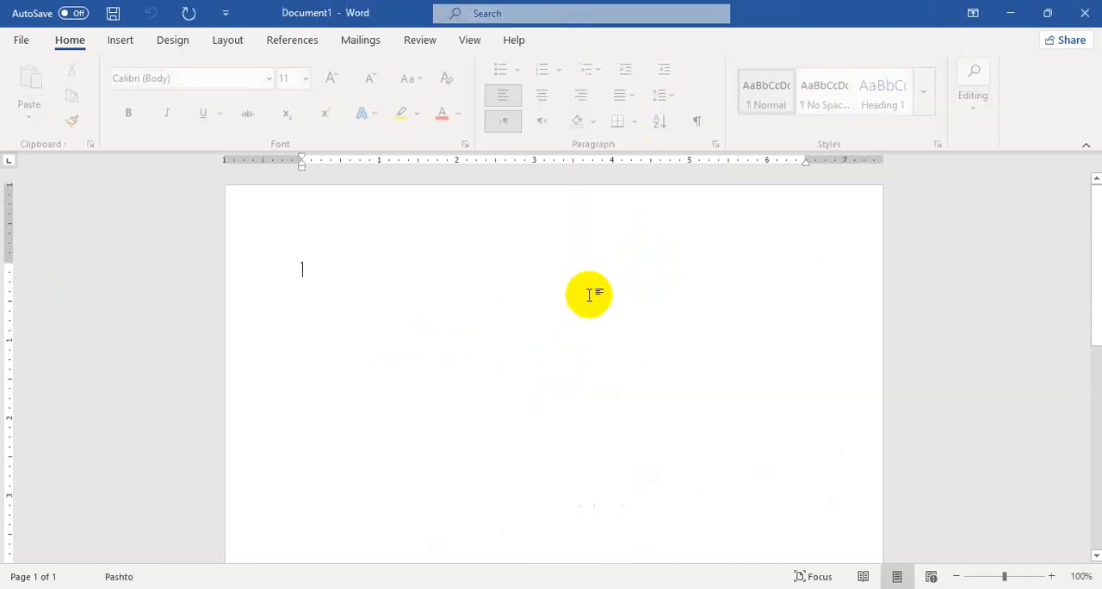
Set the blank document's paper size to A4 and choose 1-inch page margins
left_click(222, 43)
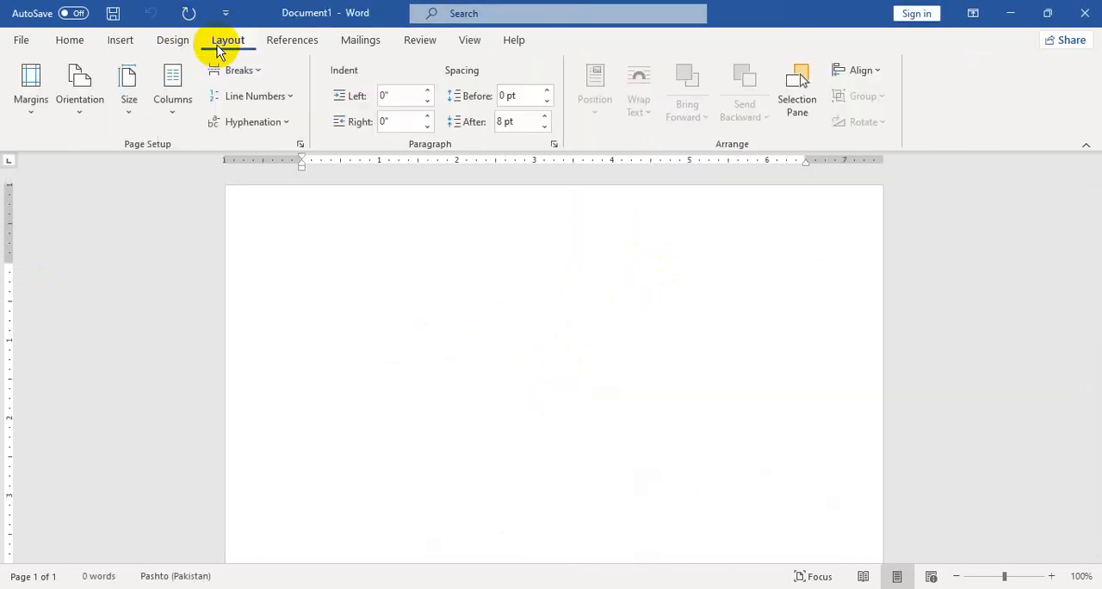
left_click(136, 108)
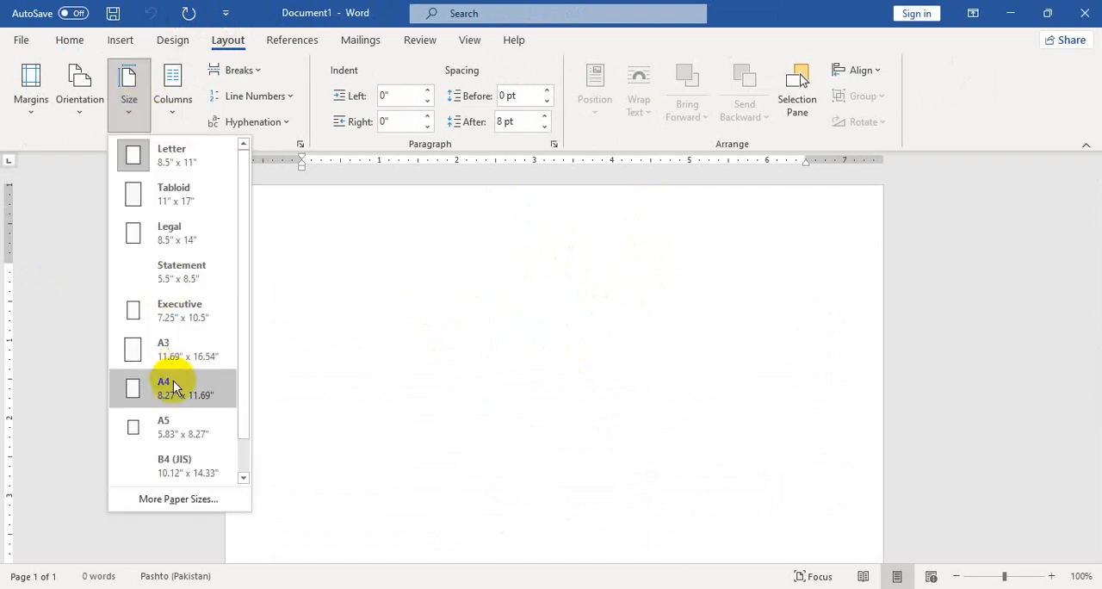
left_click(175, 388)
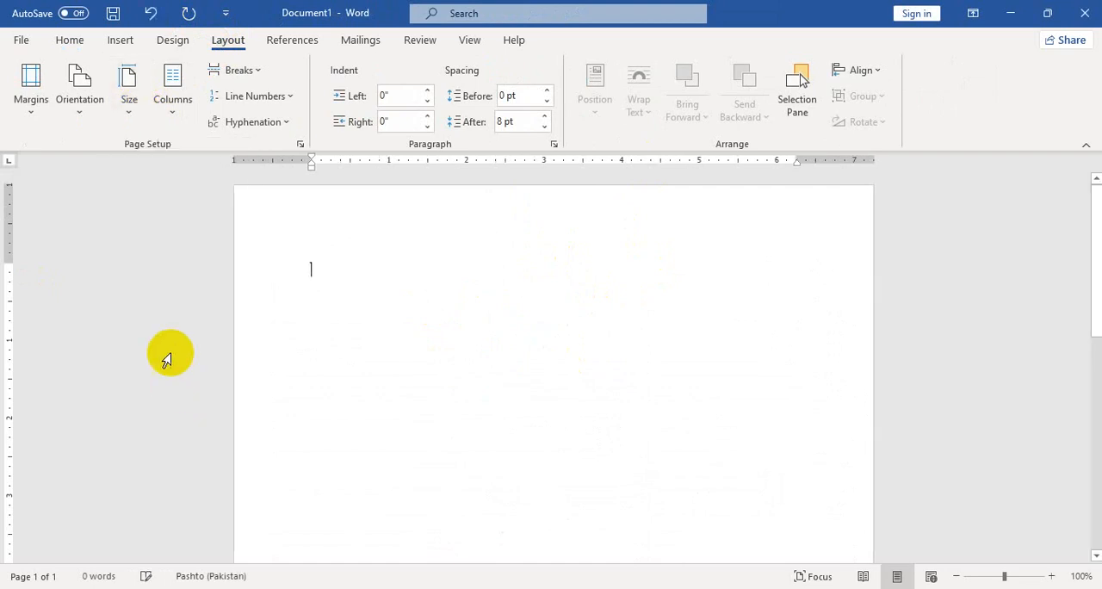
left_click(38, 112)
left_click(112, 230)
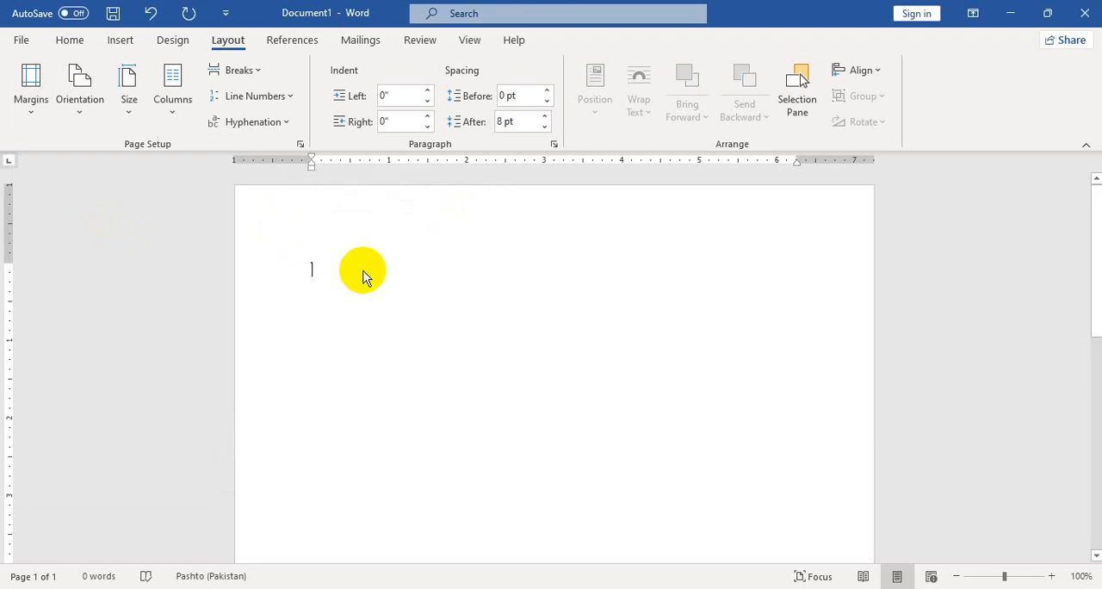
scroll(362, 274, "up", 2)
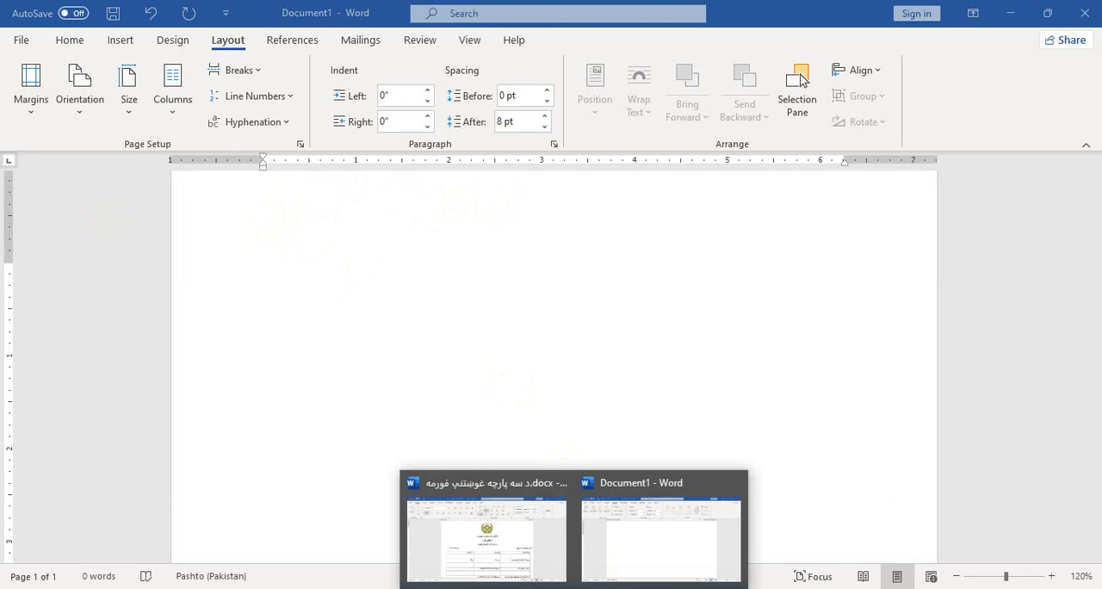
Check the heading area of the reference form and leave three empty lines for it at the start of Document1
left_click(543, 555)
scroll(716, 400, "down", 1)
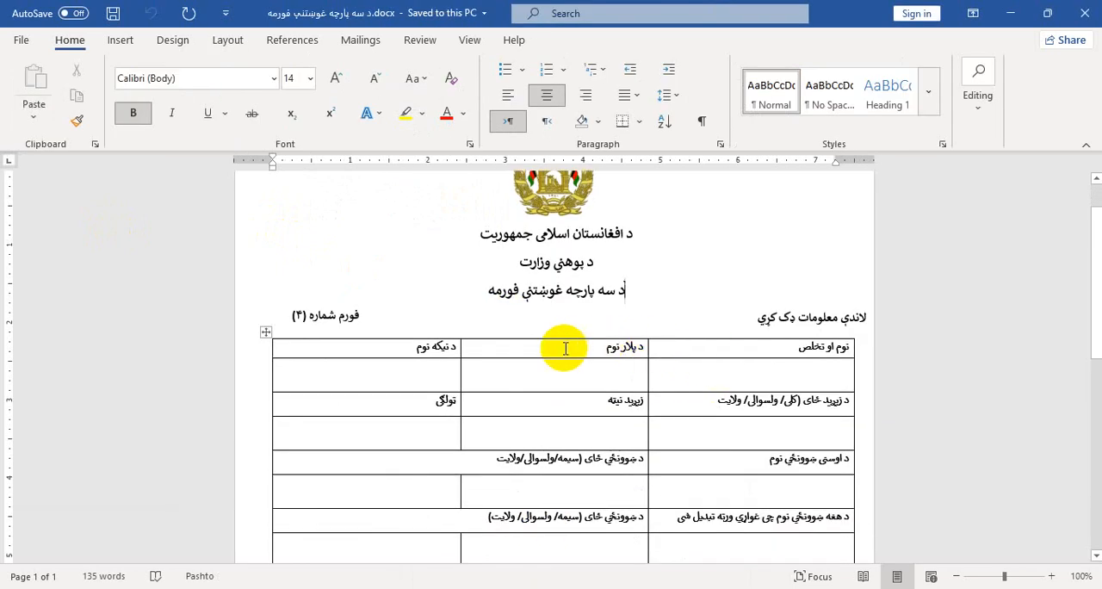
scroll(560, 347, "down", 2)
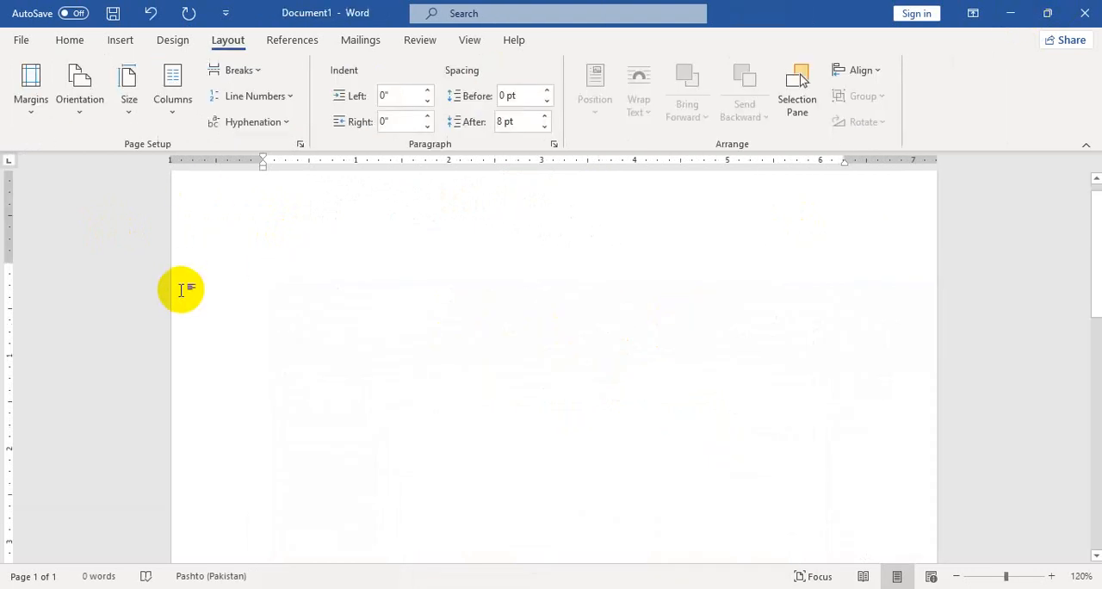
scroll(350, 379, "up", 1)
key("Return")
key("Return")
key("Return")
key("Return")
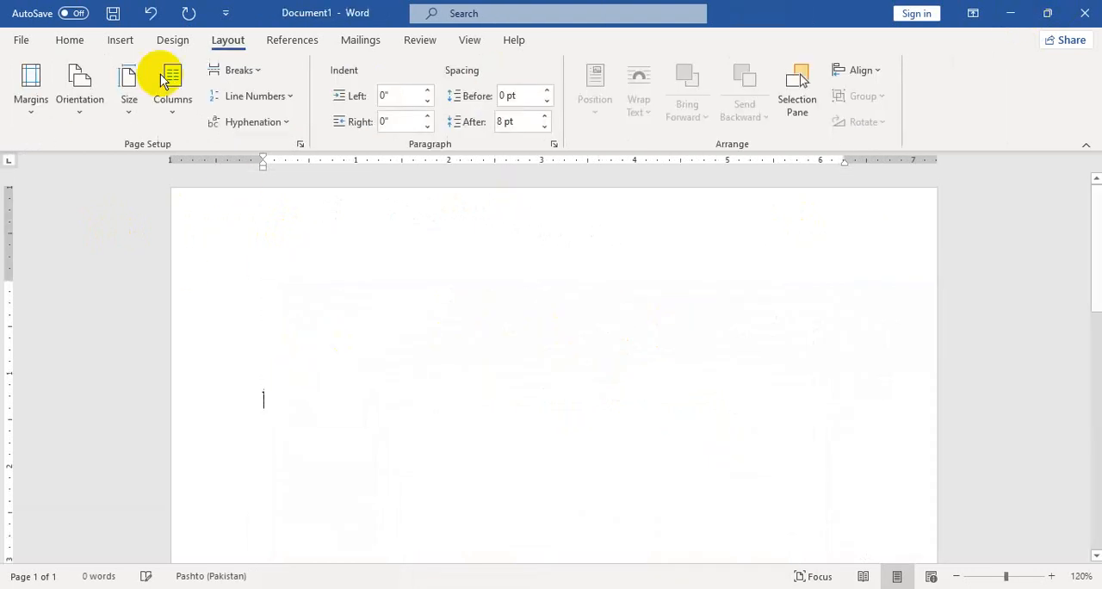
Insert a table of three columns and one row below the empty lines, and make its row slightly taller
left_click(130, 41)
left_click(130, 43)
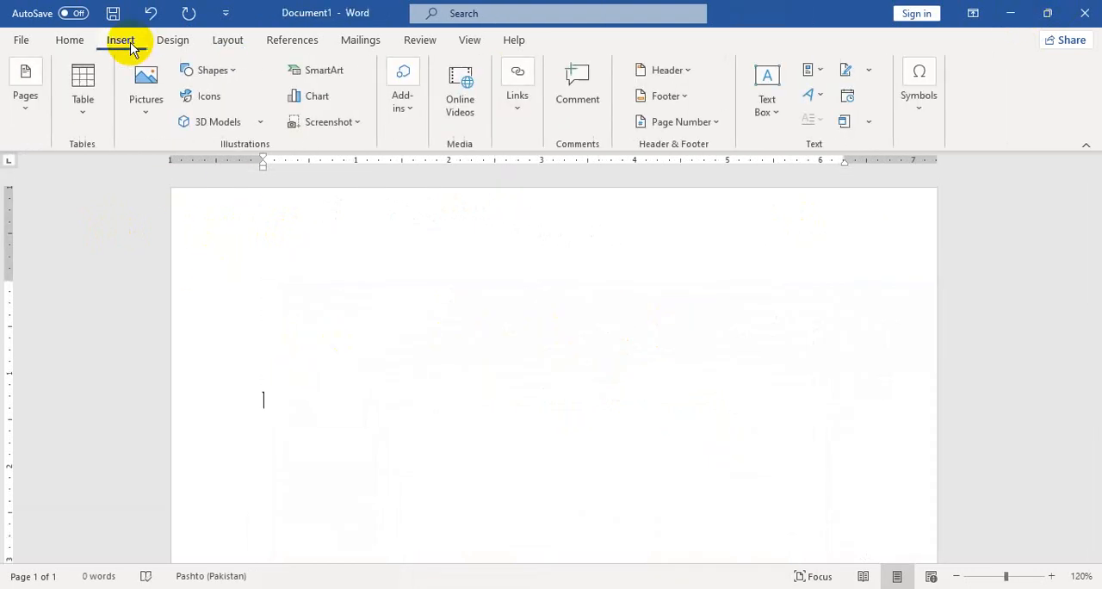
left_click(98, 114)
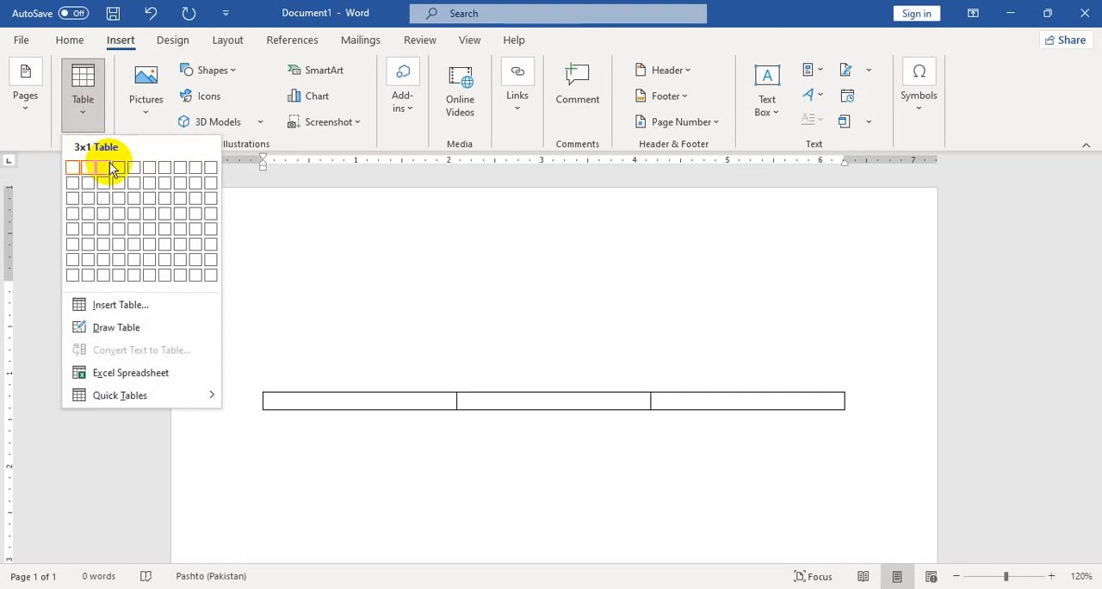
left_click(110, 166)
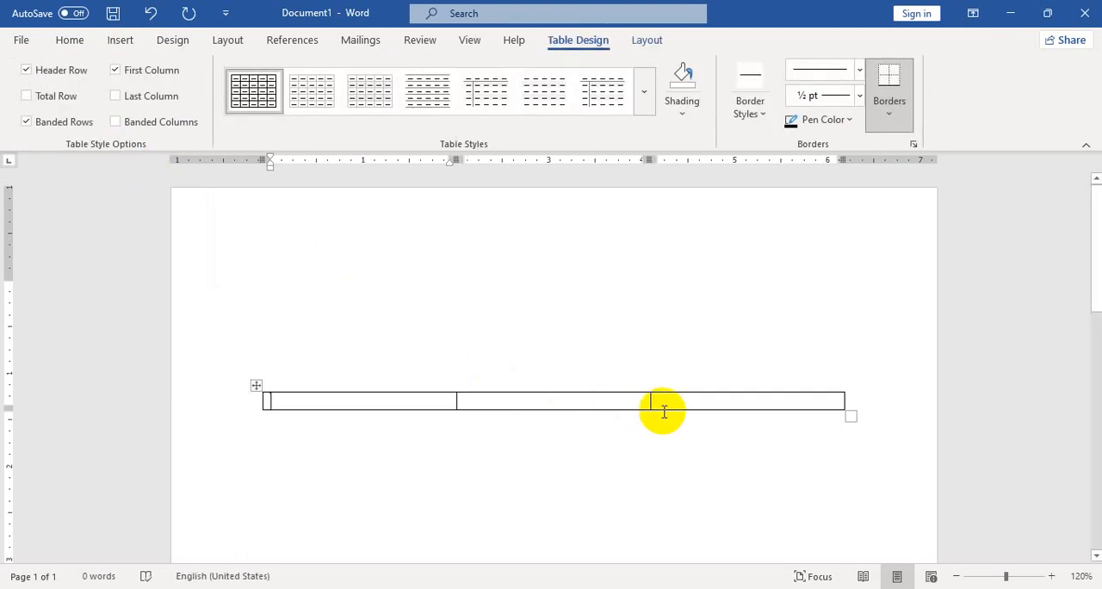
mouse_move(664, 407)
left_mouse_down()
mouse_move(663, 429)
mouse_move(664, 412)
left_mouse_up()
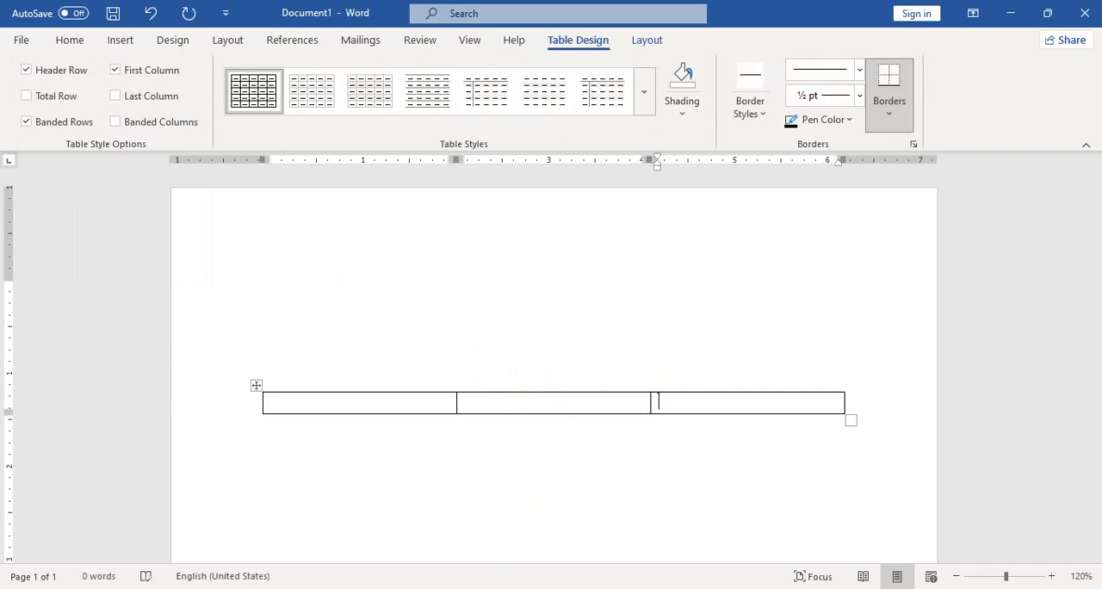
Compare with the reference form's table and right-align all three cells of the new table row
left_click(511, 546)
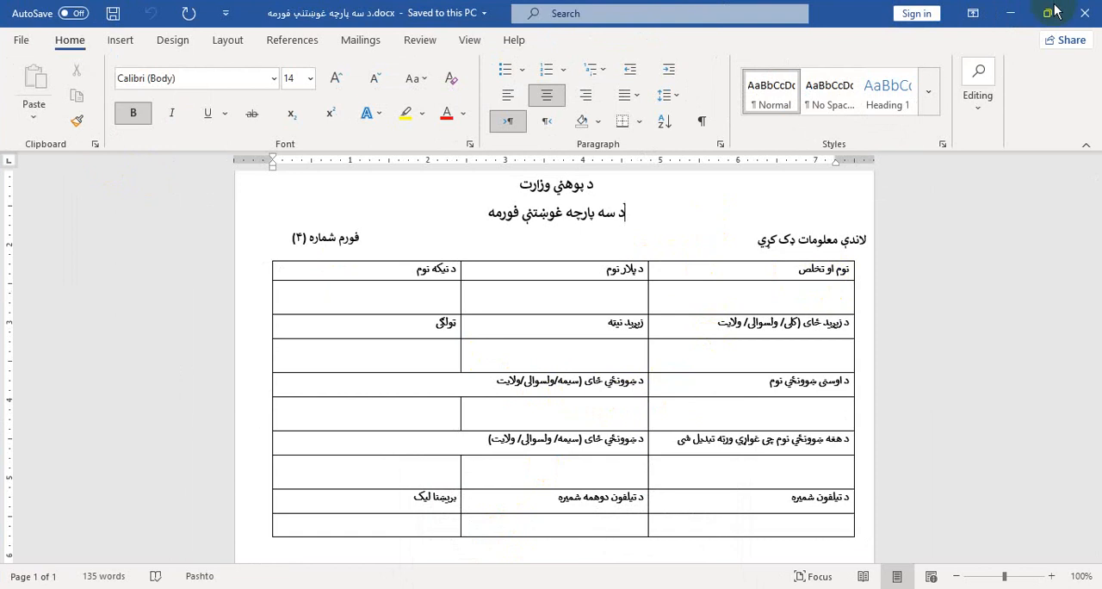
left_click(1022, 15)
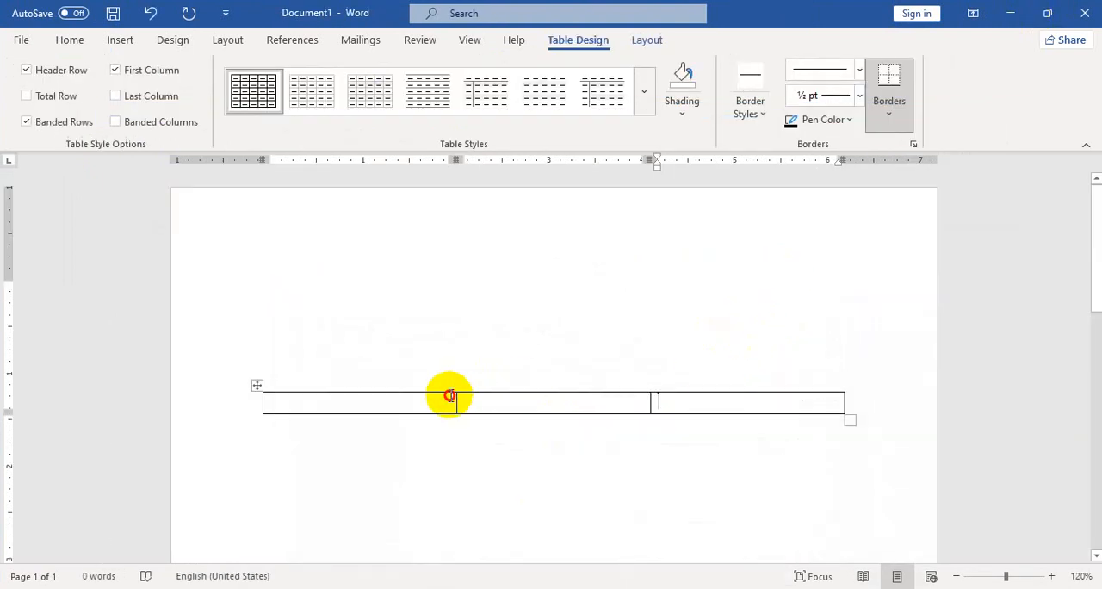
left_click_drag(449, 395, 674, 398)
left_click(70, 41)
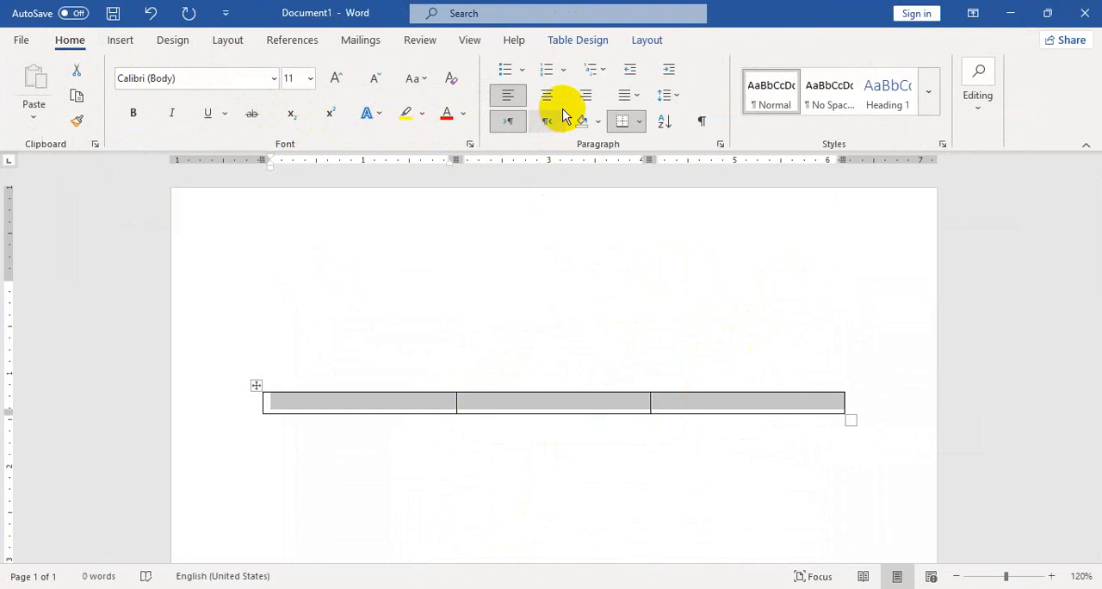
left_click(592, 98)
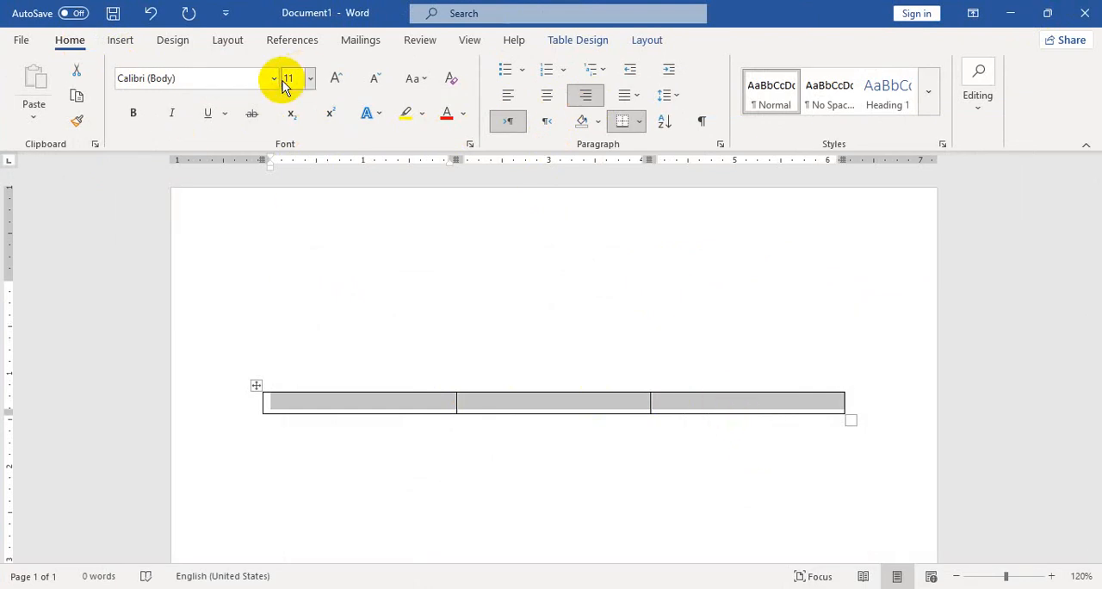
Enter the heading 'نوم او تخلص' in the rightmost table cell, following the reference form
left_click(671, 407)
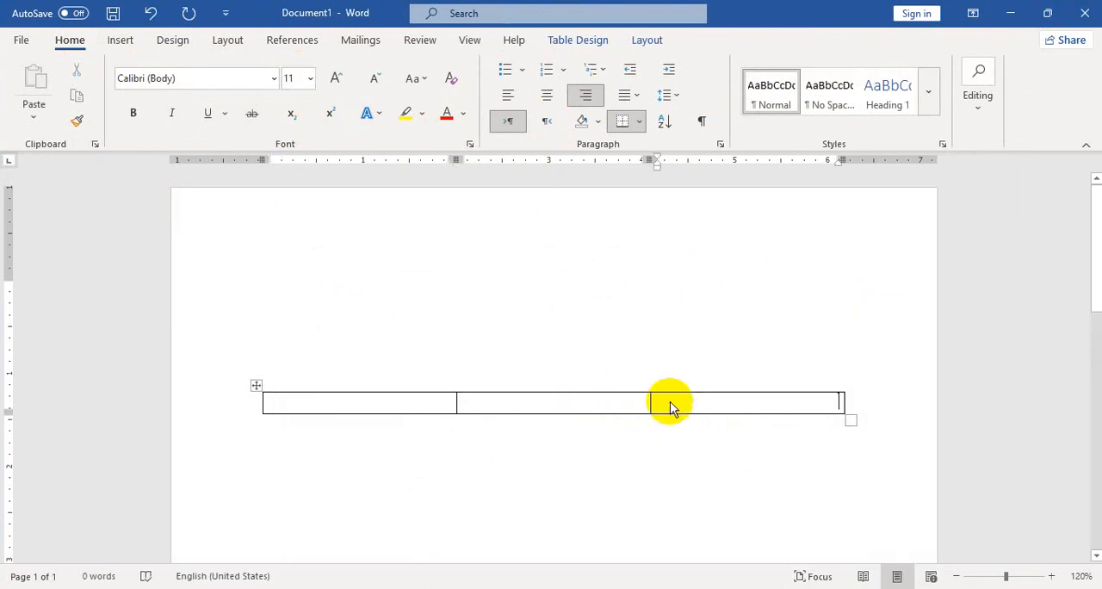
type("نوم")
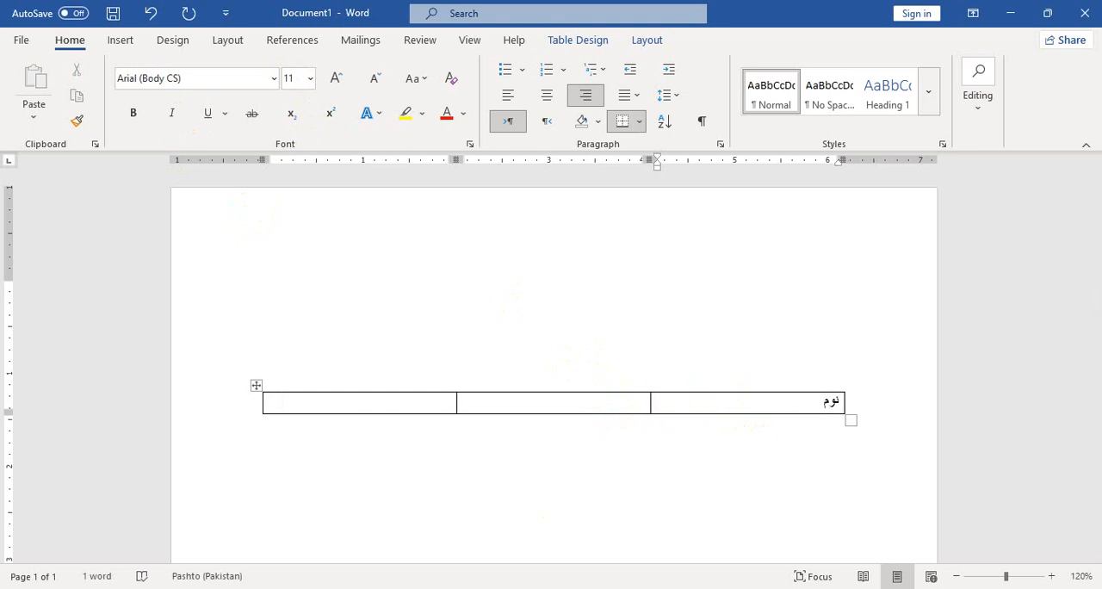
left_click(522, 544)
left_click(1087, 22)
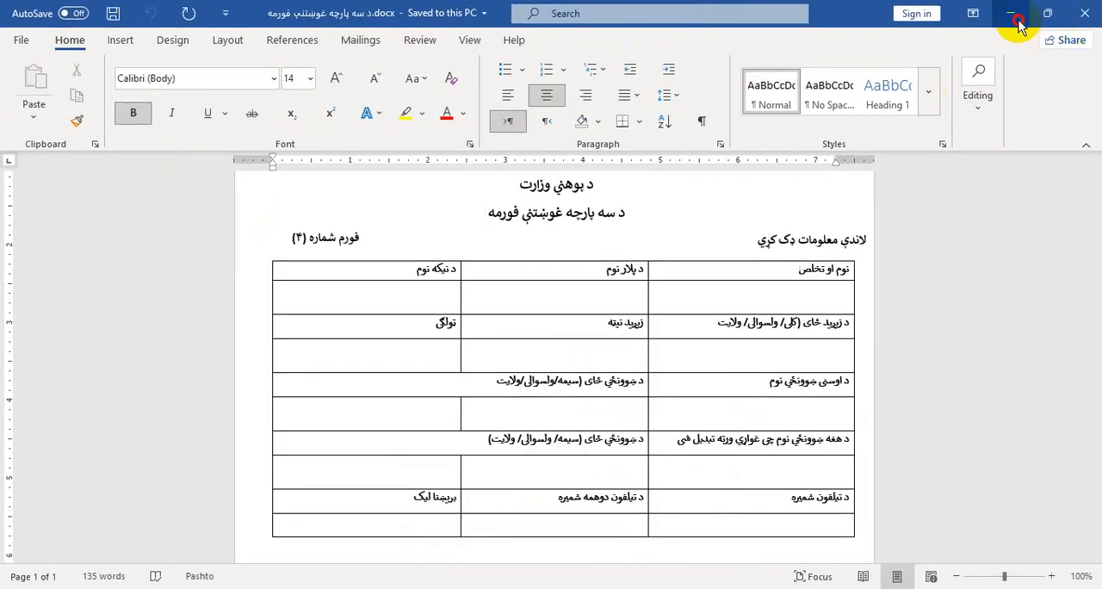
type("او تخلص")
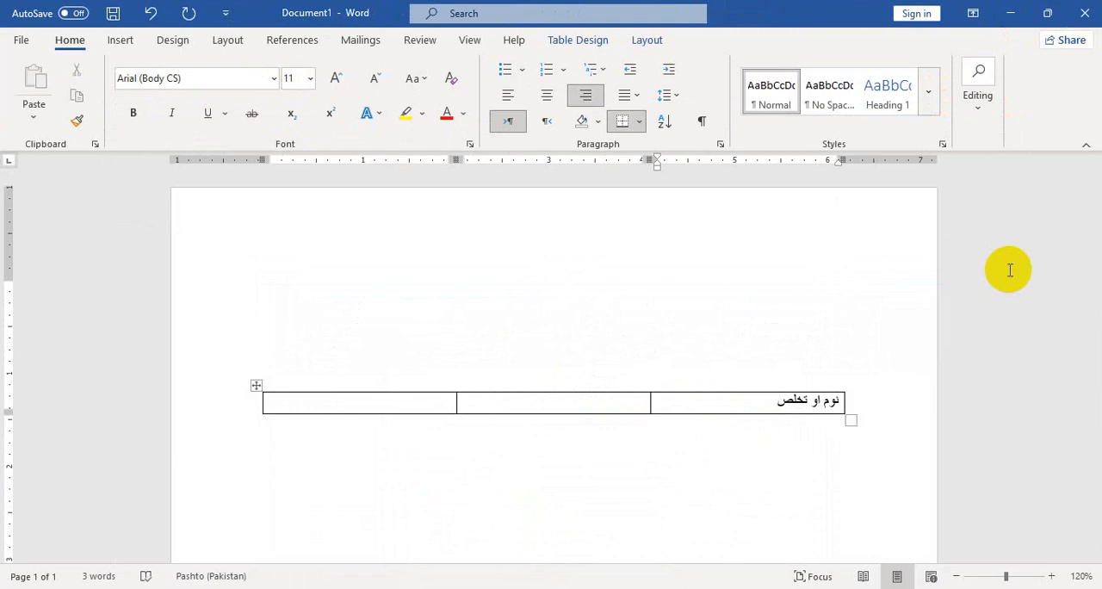
Enter 'د پلار نوم' in the middle table cell and 'د نیکه نوم' in the leftmost cell, following the reference form
left_click(467, 524)
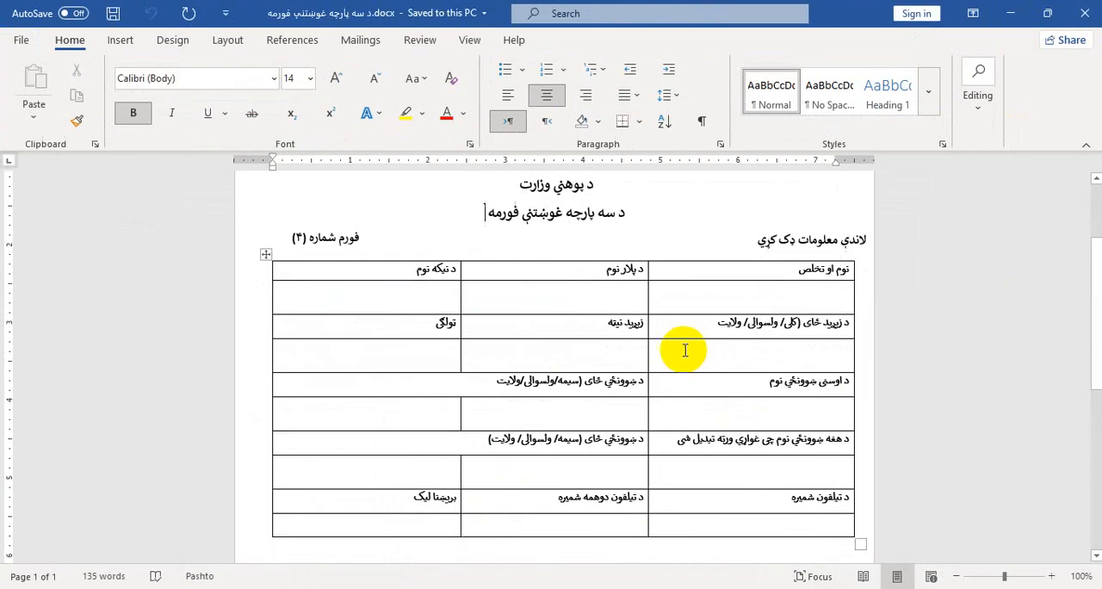
left_click(1010, 13)
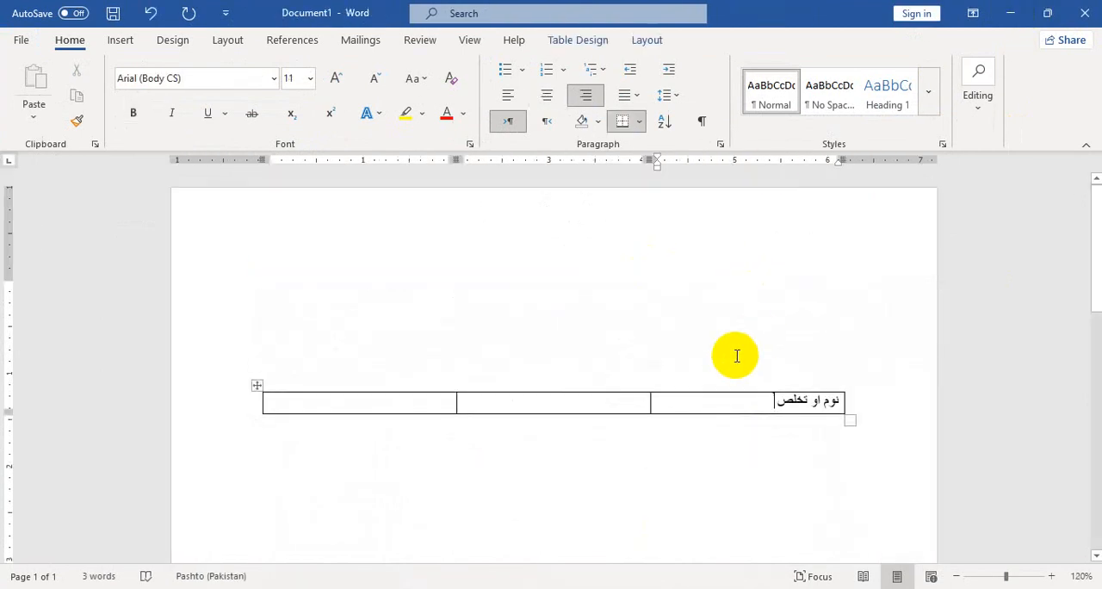
type("د پلار نوم")
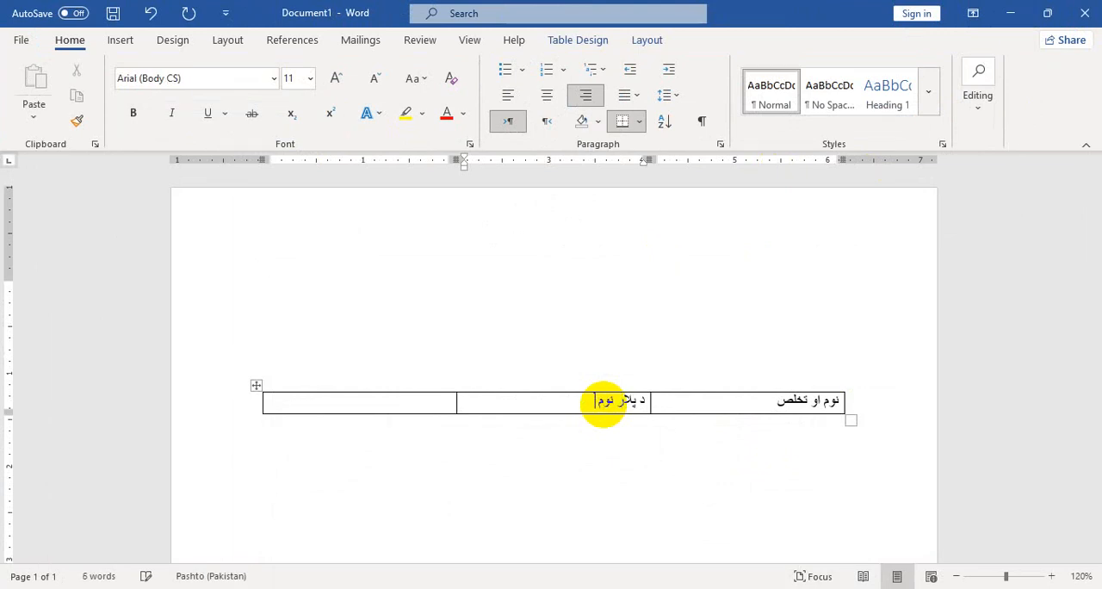
left_click(509, 546)
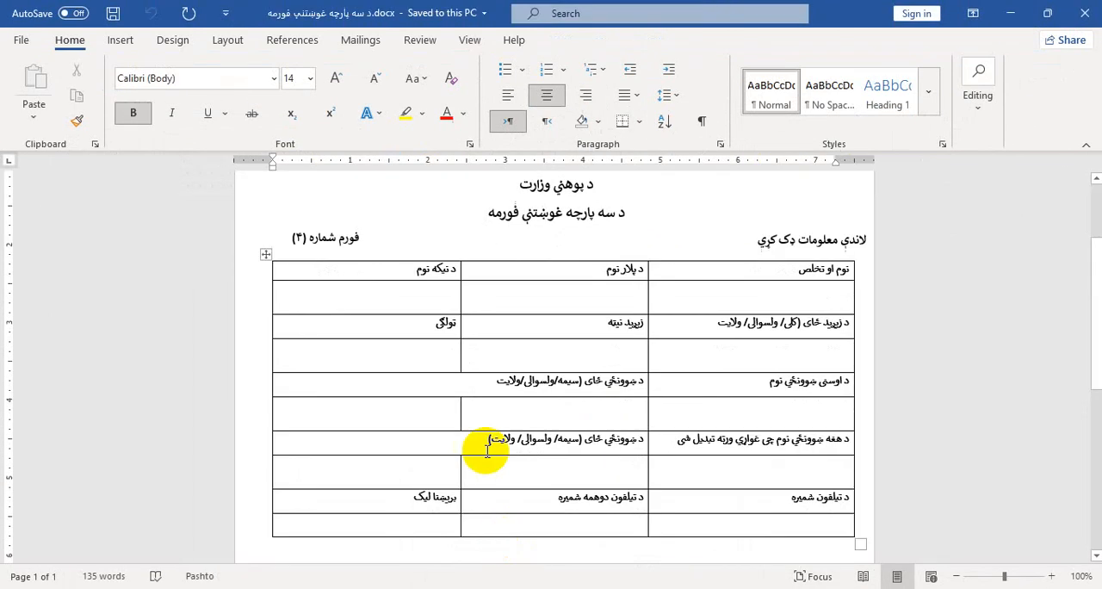
left_click(1014, 13)
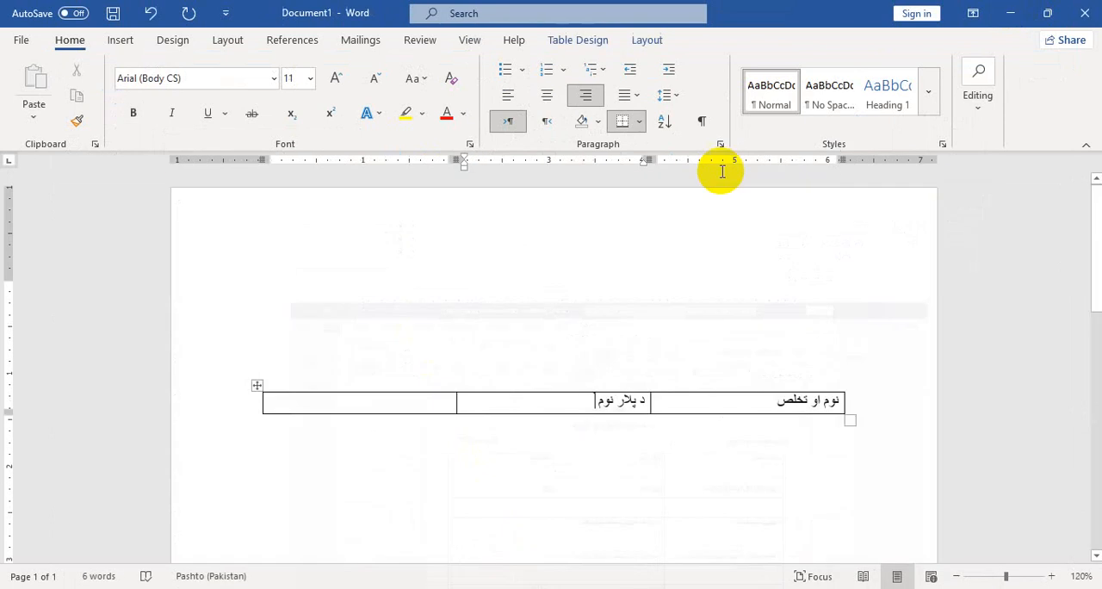
key("alt+shift")
type("د نیکه نوم")
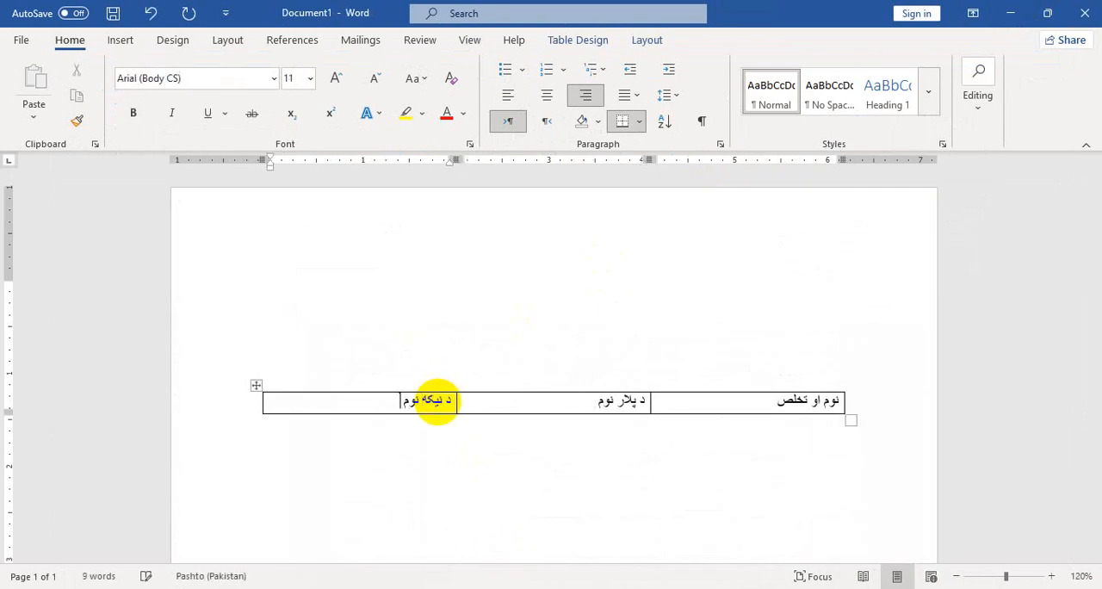
Change the font of all three heading cells in the table row to Calibri
left_click_drag(468, 412, 720, 388)
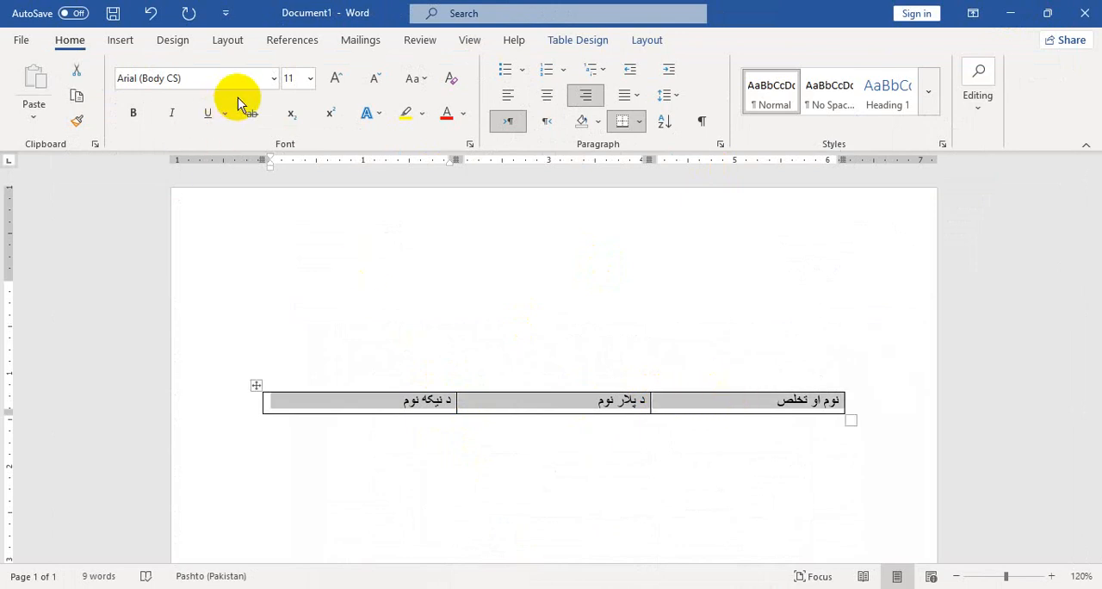
left_click(273, 79)
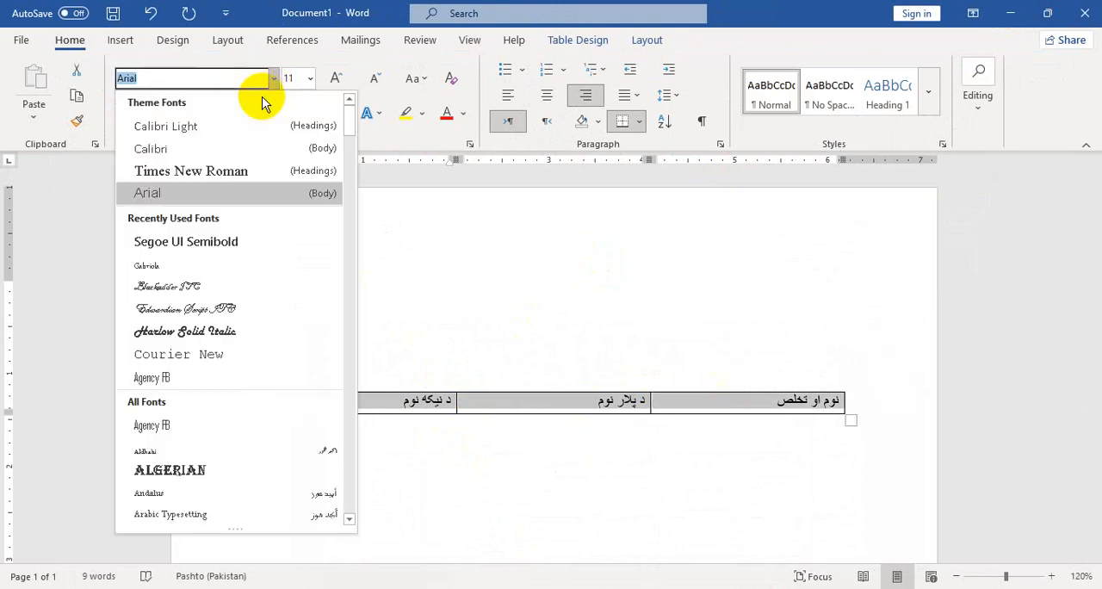
left_click(250, 148)
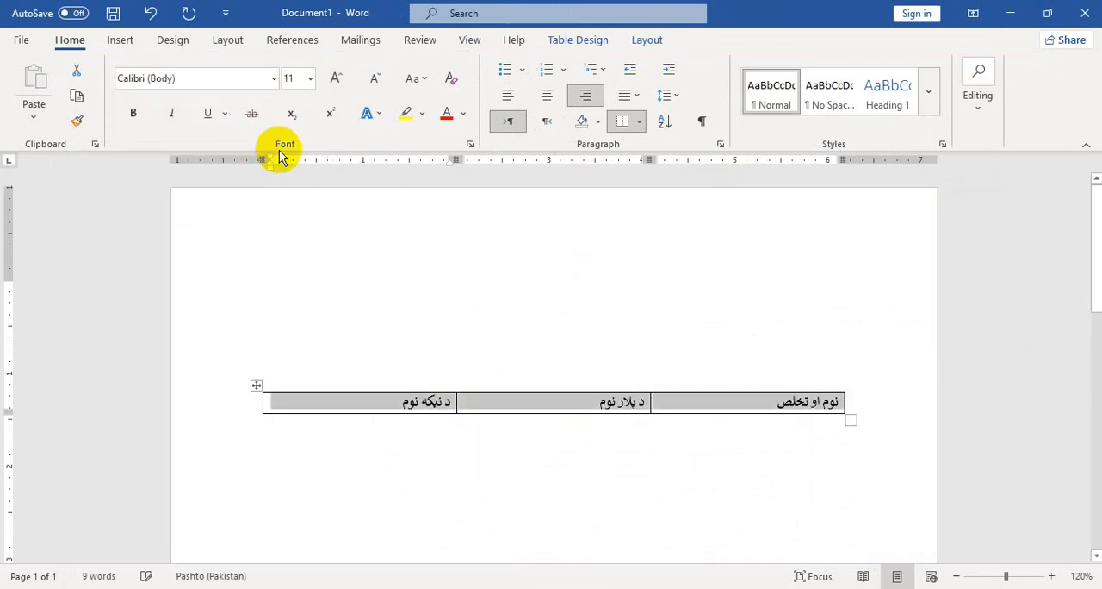
Bold the three heading cells of the table and add an empty row beneath them
left_click(136, 116)
left_click(750, 405)
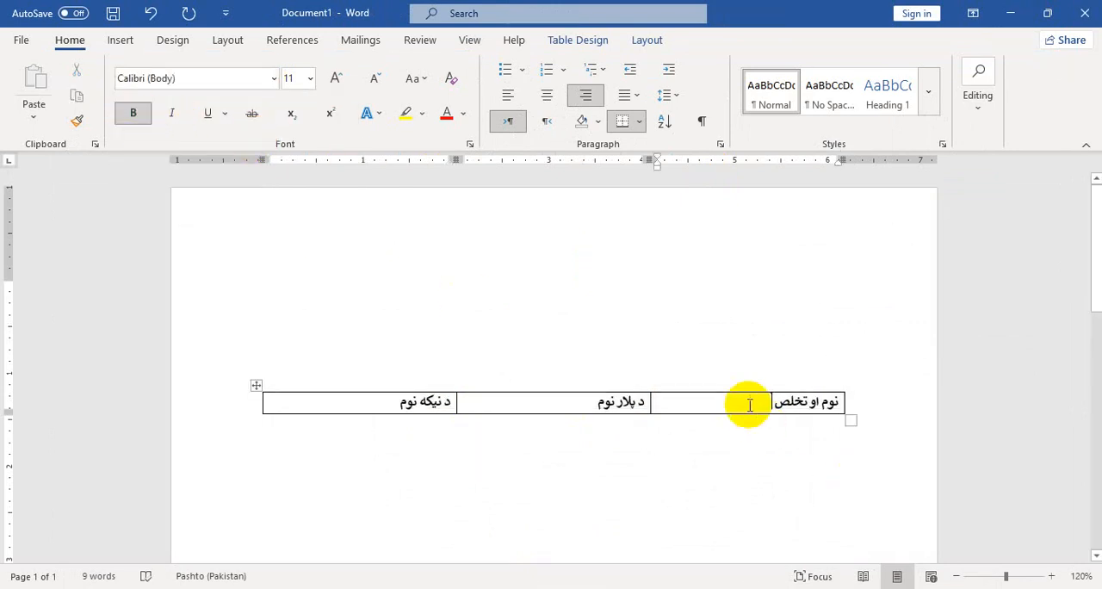
key("Tab")
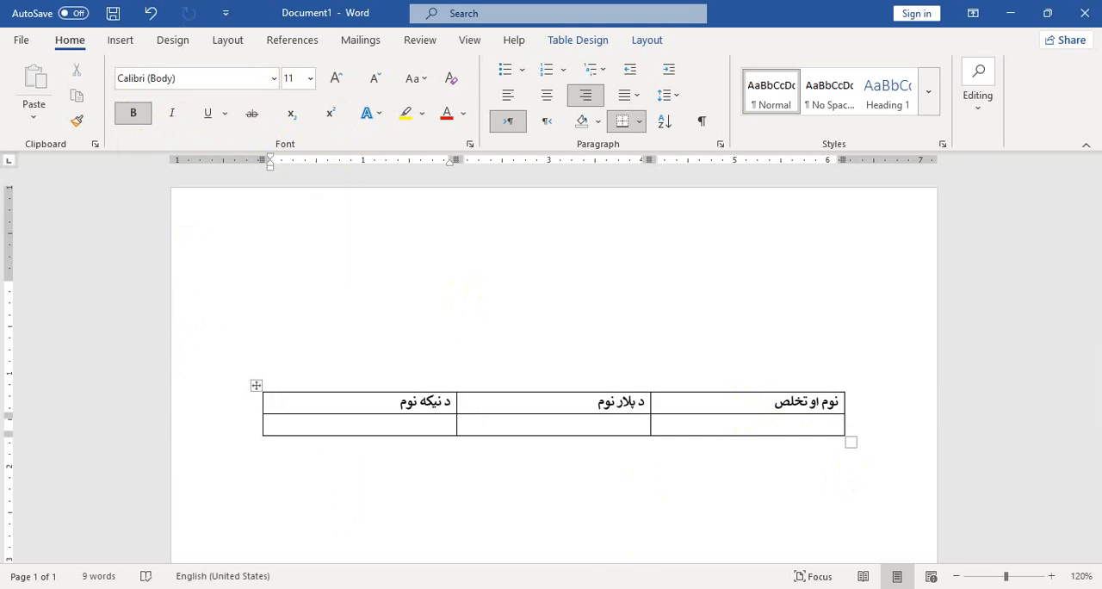
Compare with the reference form, add a third table row and increase the height of the empty second row
left_click(546, 564)
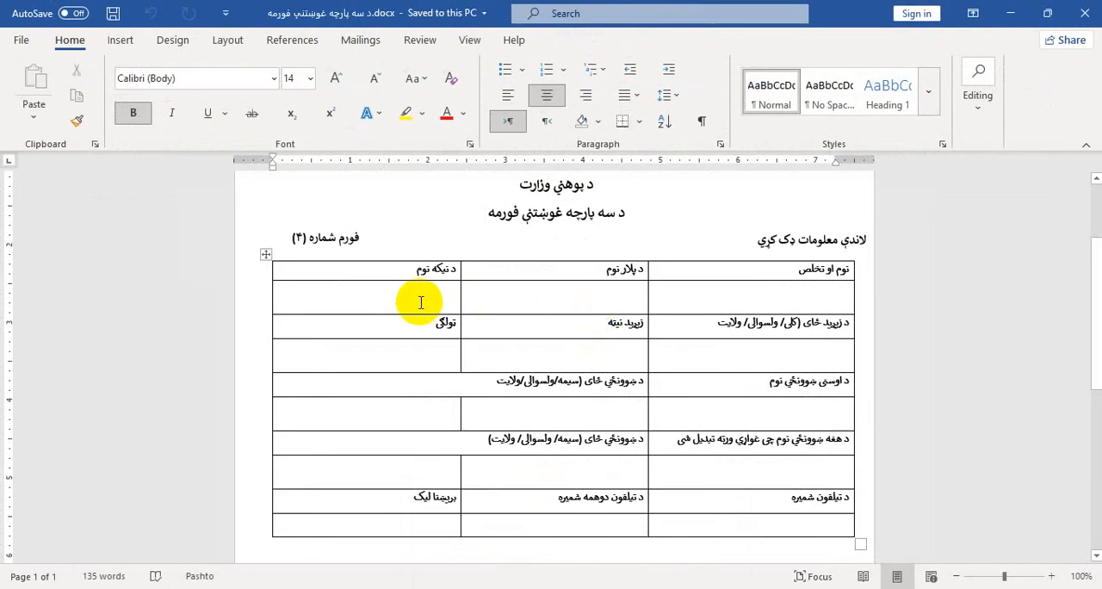
left_click(1014, 19)
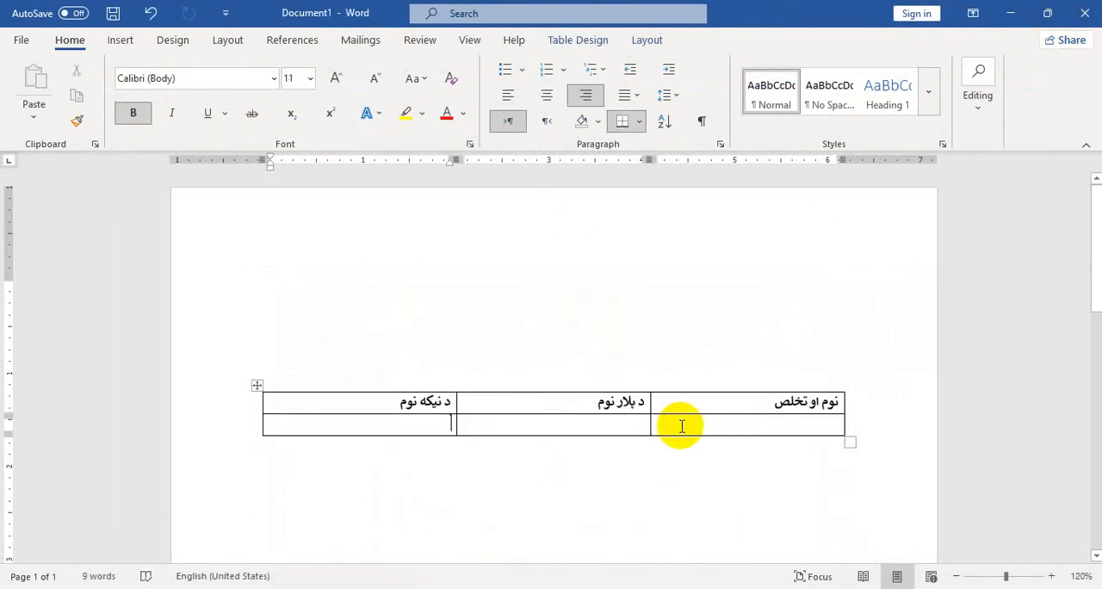
key("Tab")
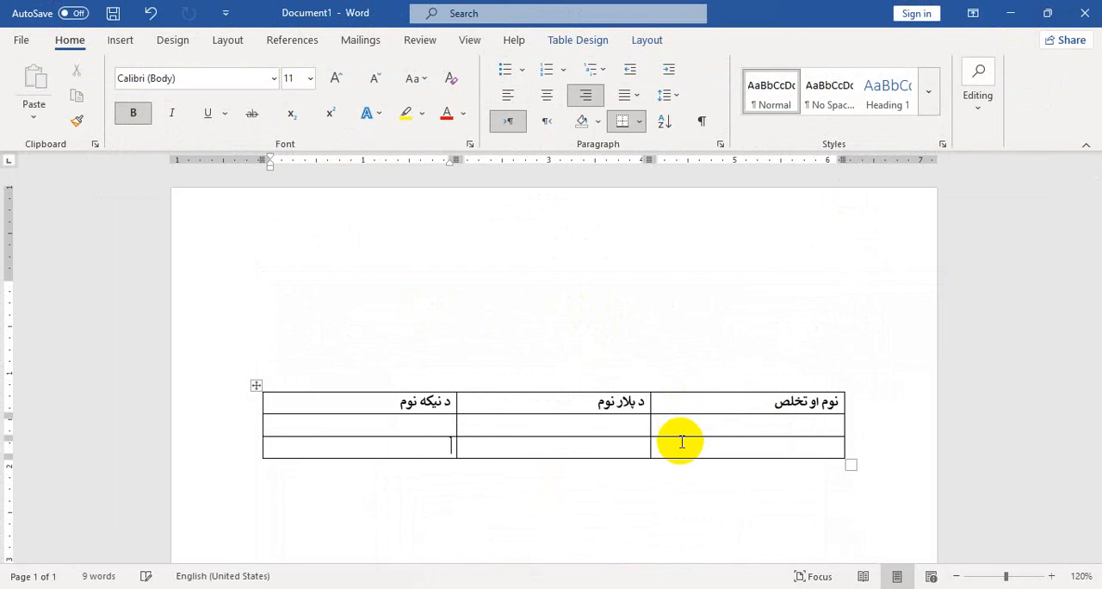
left_click_drag(684, 441, 684, 448)
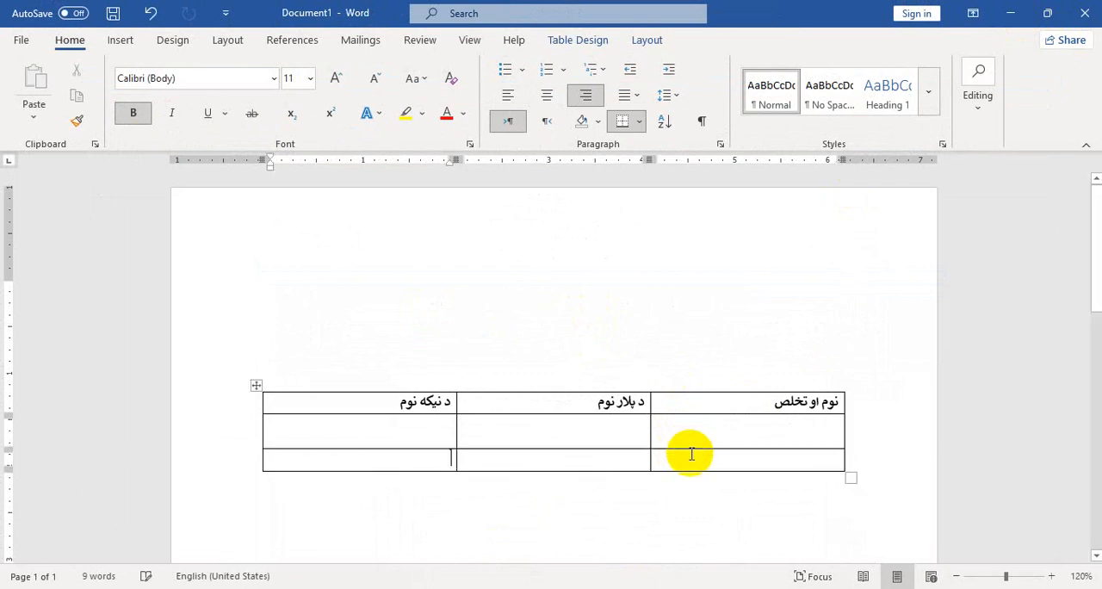
Copy the headings 'د زیږید ځای (کلی/ ولسوالی/ ولایت', 'زیږید نیټه' and 'ټولګی' from the reference form into the third table row
left_click(553, 554)
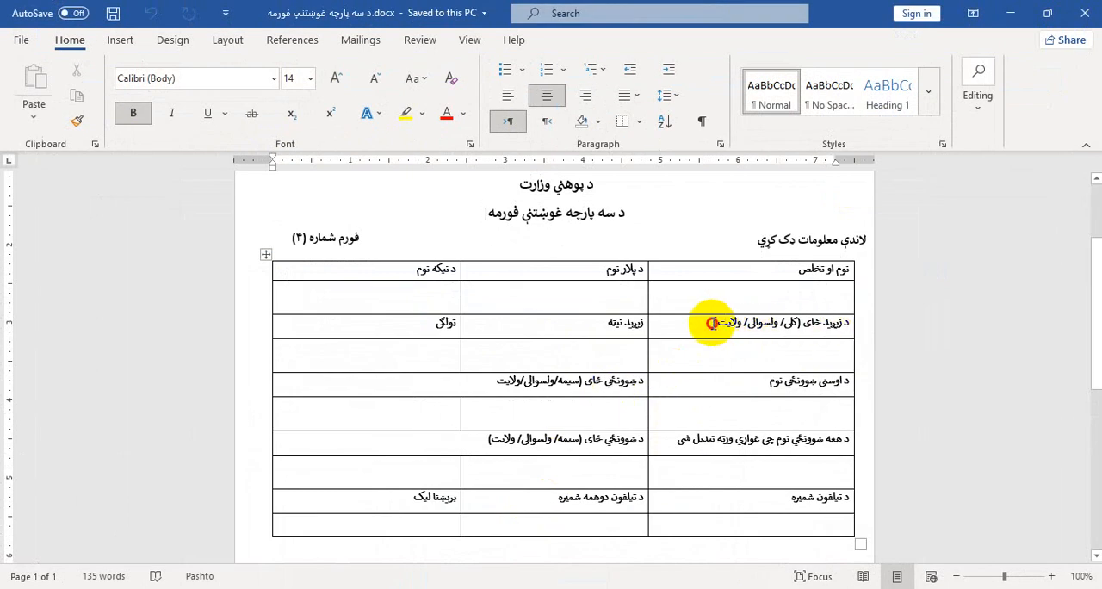
left_click_drag(711, 321, 861, 322)
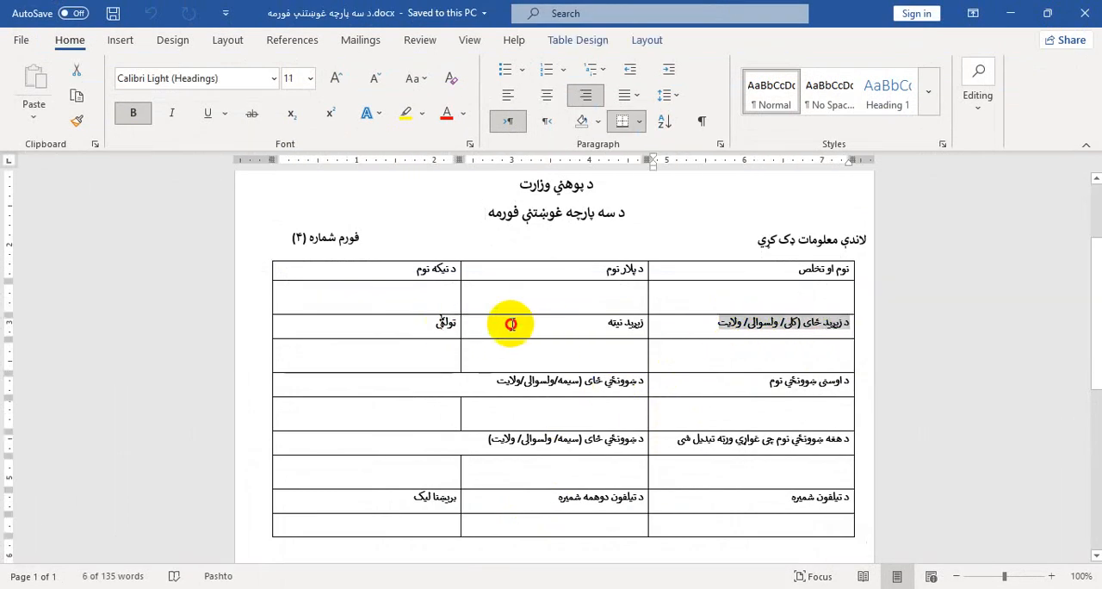
left_click_drag(509, 320, 700, 327)
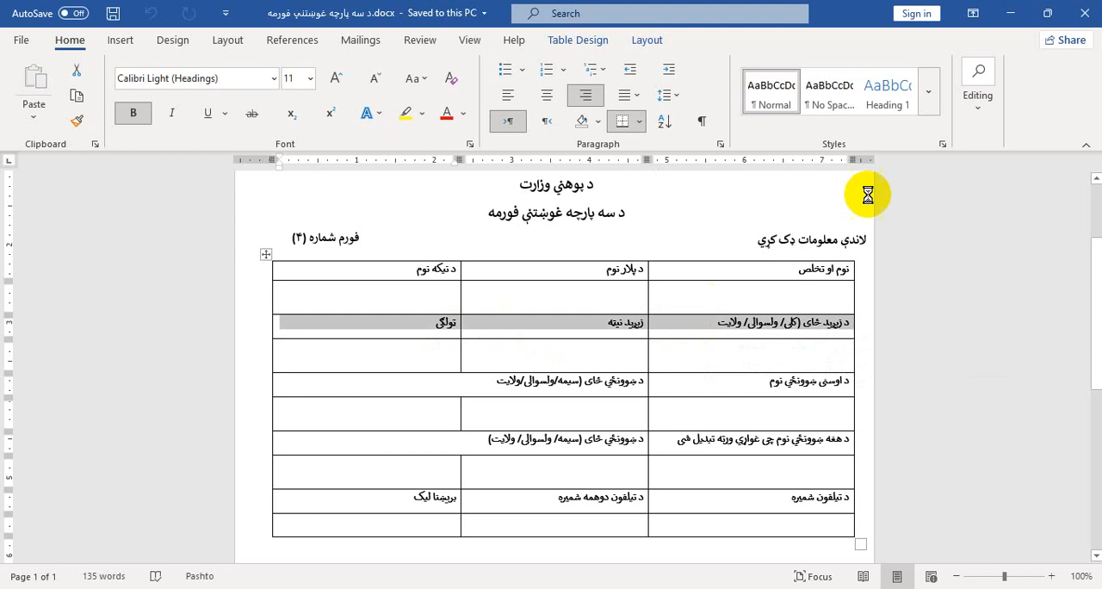
left_click(1014, 20)
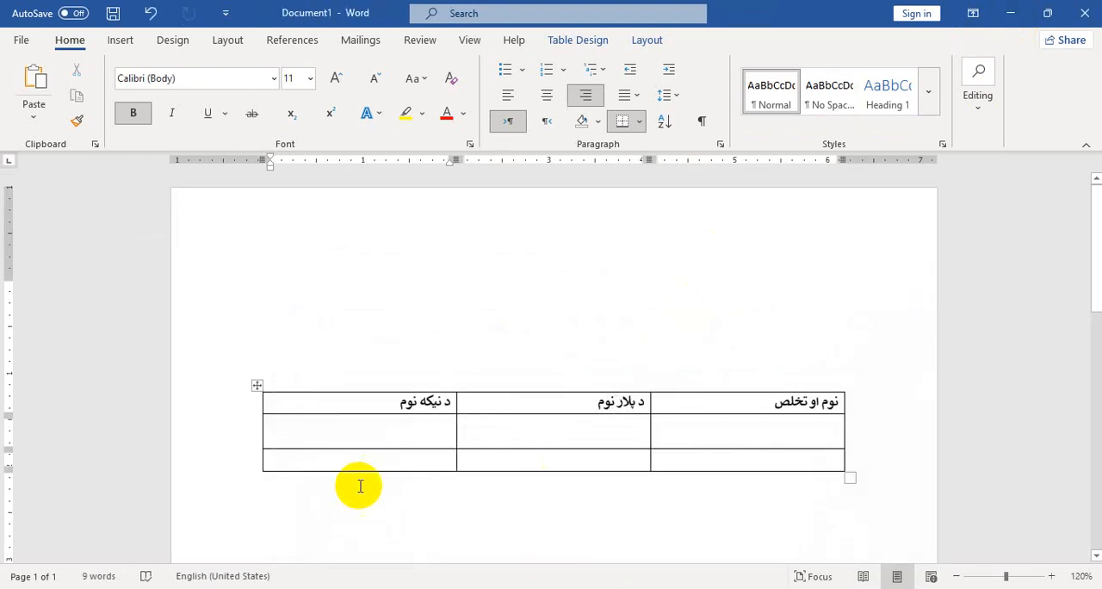
left_click_drag(433, 461, 654, 453)
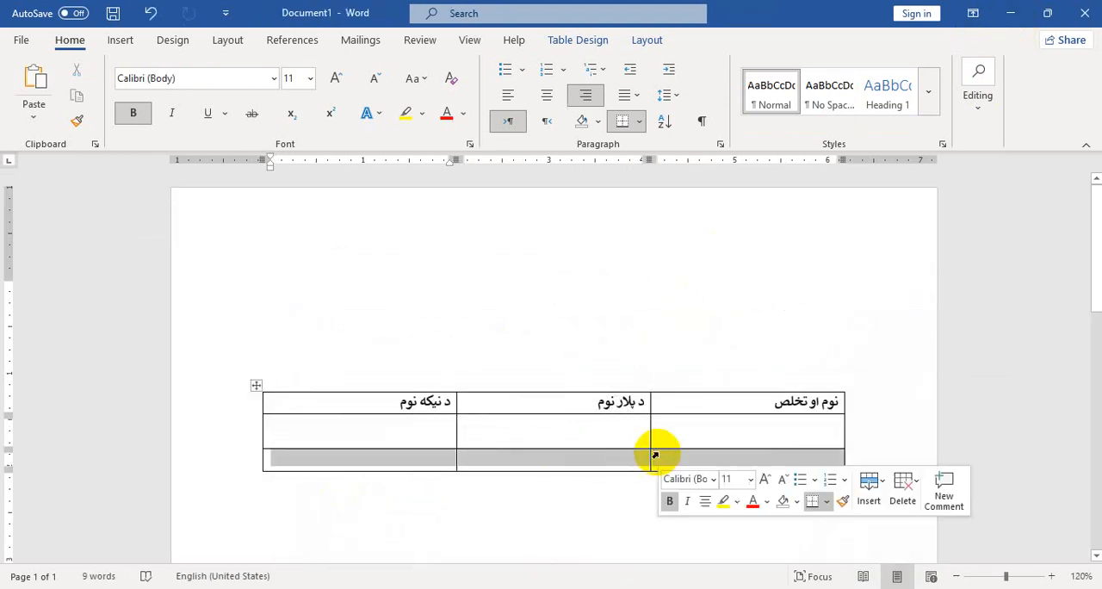
type("د زیږد ځای (کلی/ ولسوالی/ ولایت\tزیږد نېټه\tتولگی")
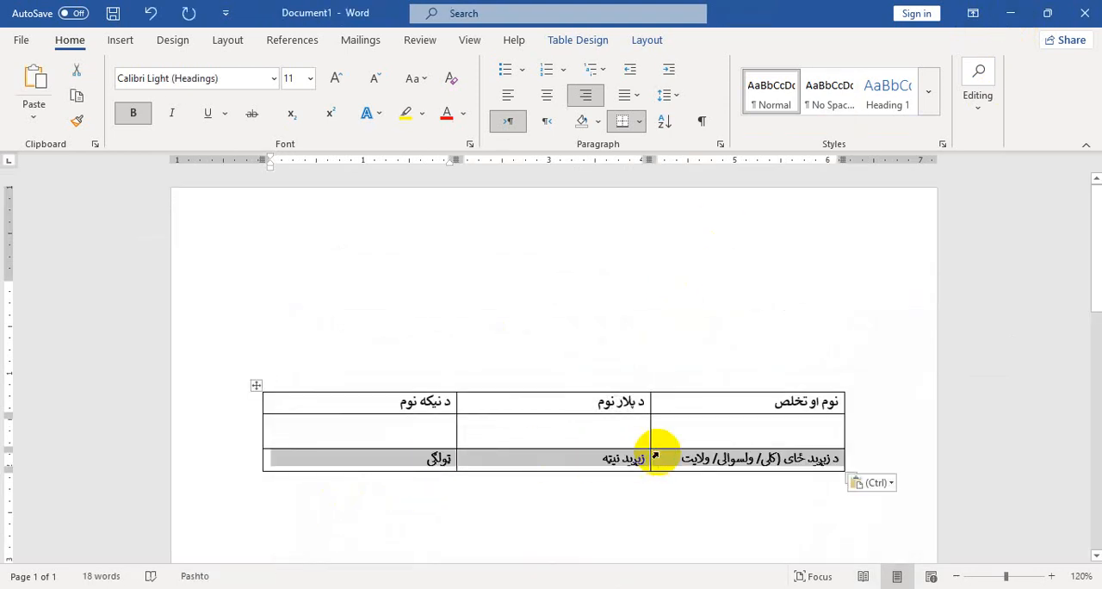
Following the reference form, add two empty rows below the third row and increase the height of the fourth row
scroll(650, 413, "down", 3)
mouse_move(662, 548)
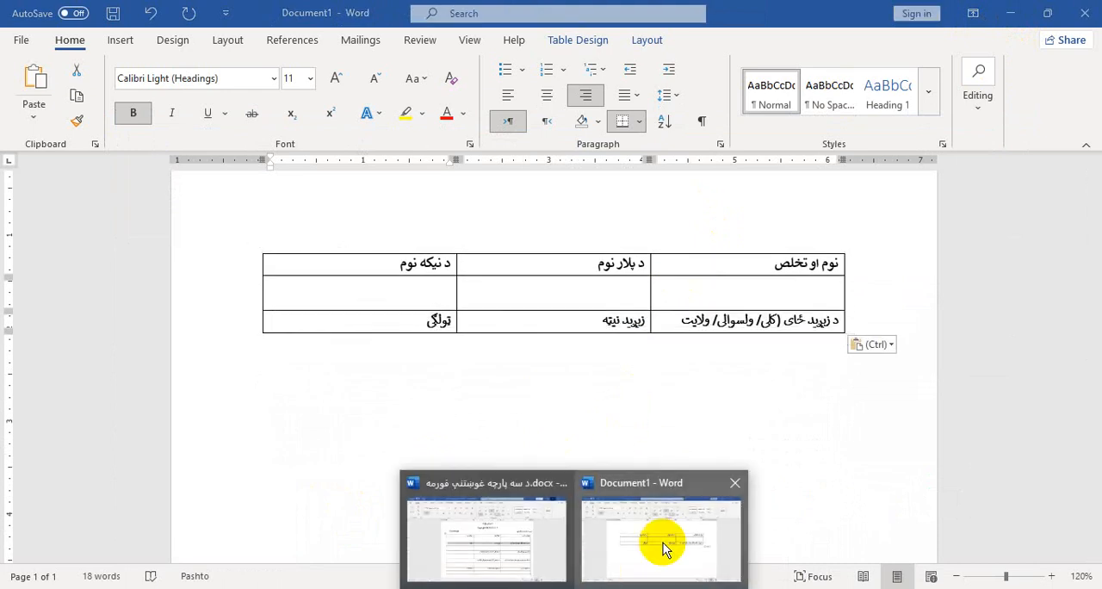
left_click(542, 541)
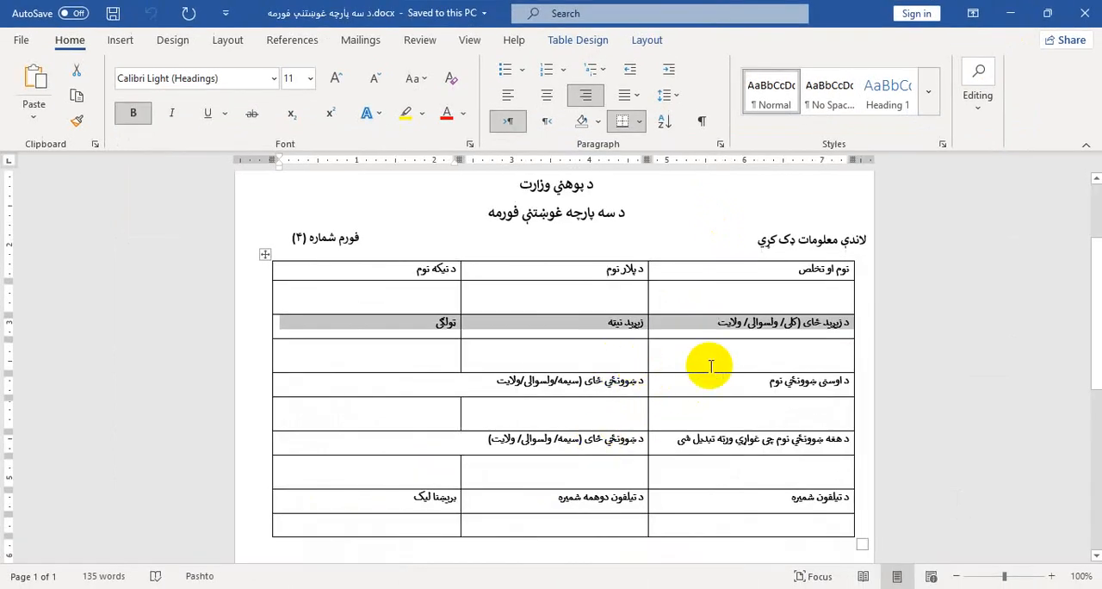
left_click(1009, 13)
left_click(587, 323)
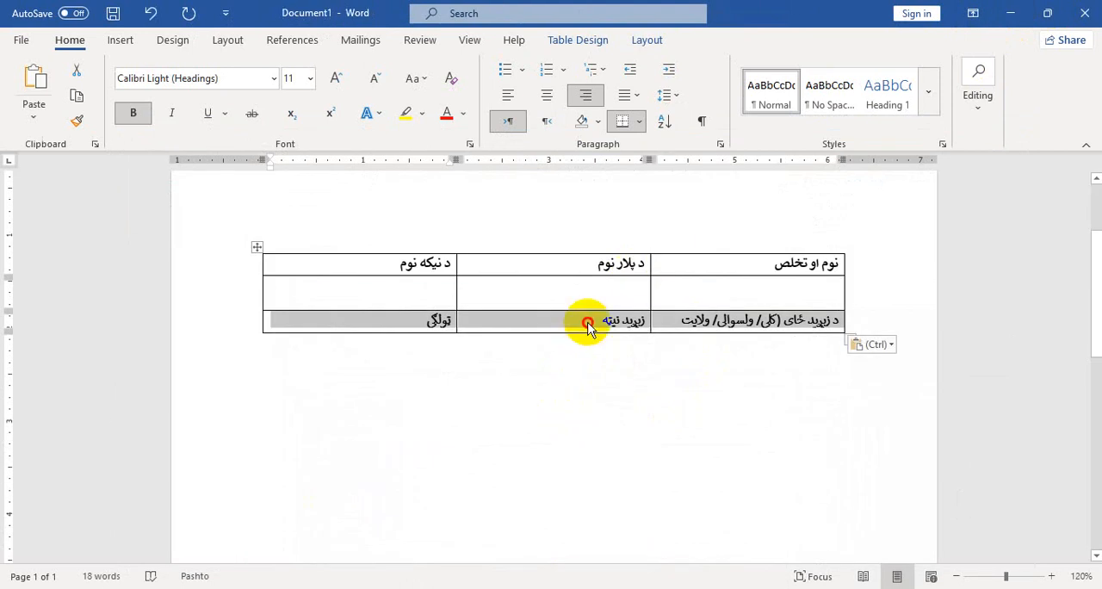
key("Tab")
key("Tab")
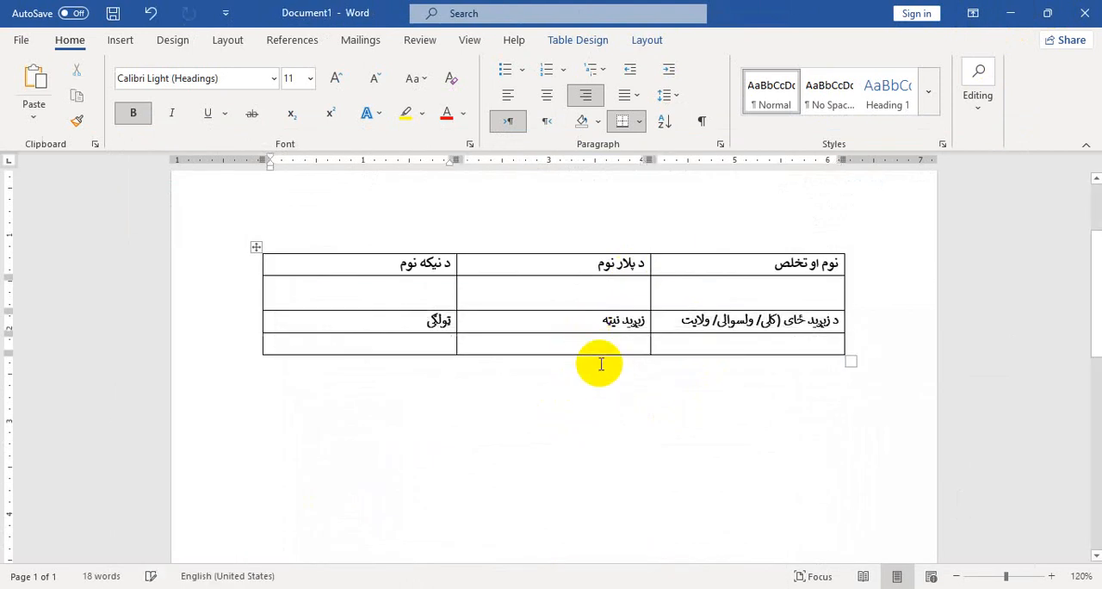
key("Tab")
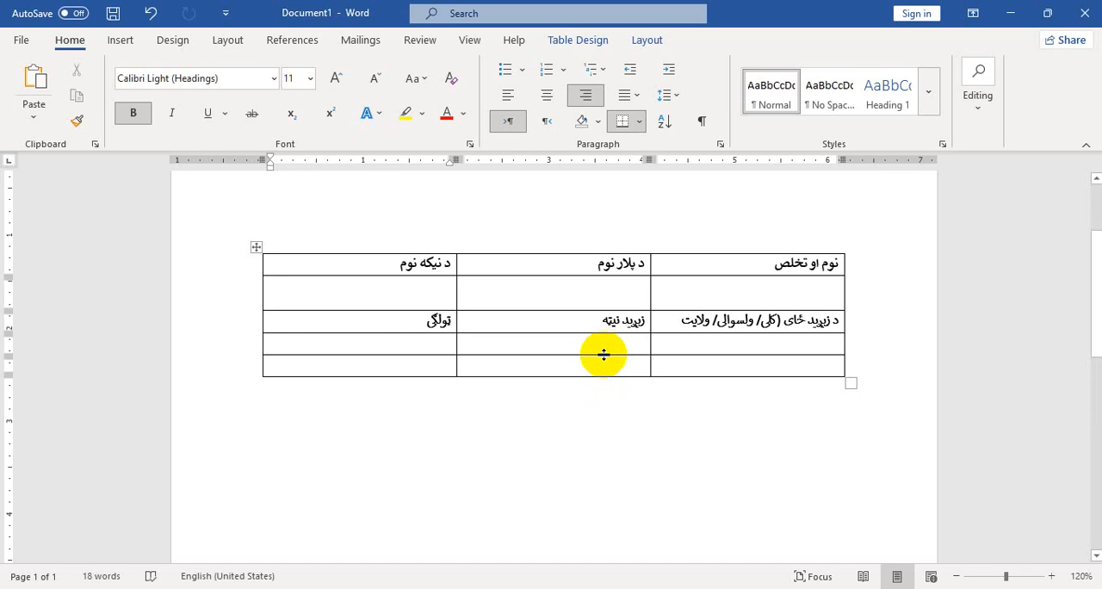
left_click_drag(604, 354, 604, 361)
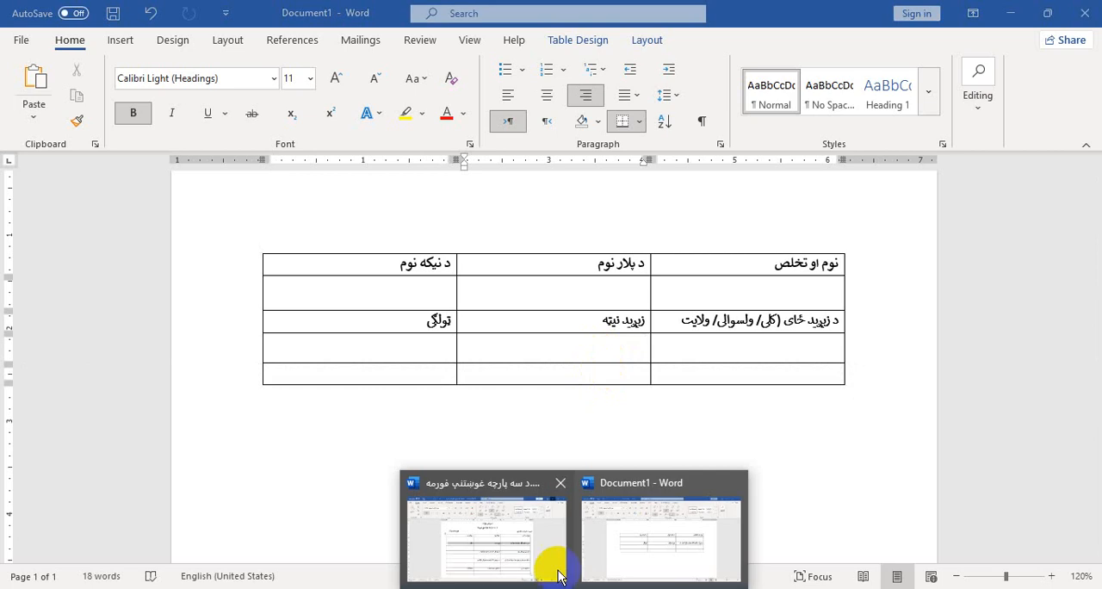
Check the cell layout of the reference form's third heading row and add a sixth row to the new table
left_click(555, 563)
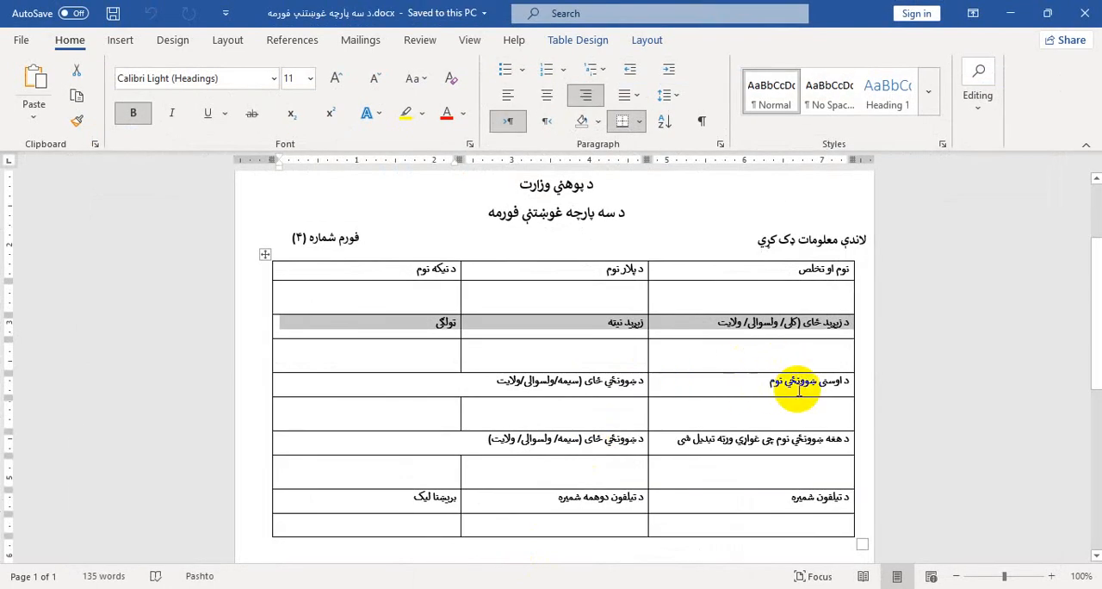
left_click(440, 384)
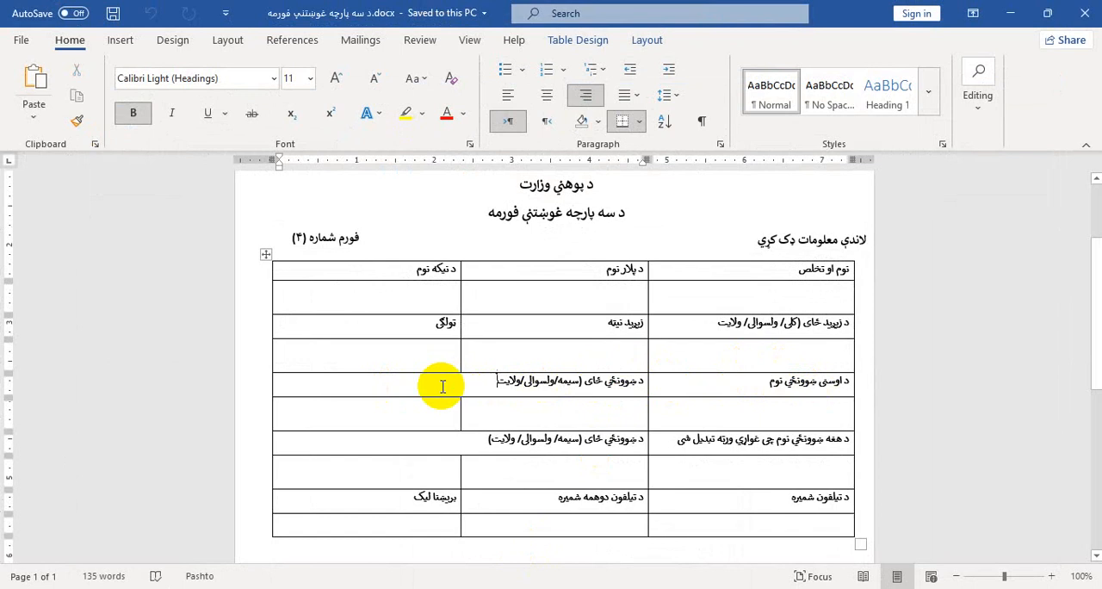
left_click(1012, 11)
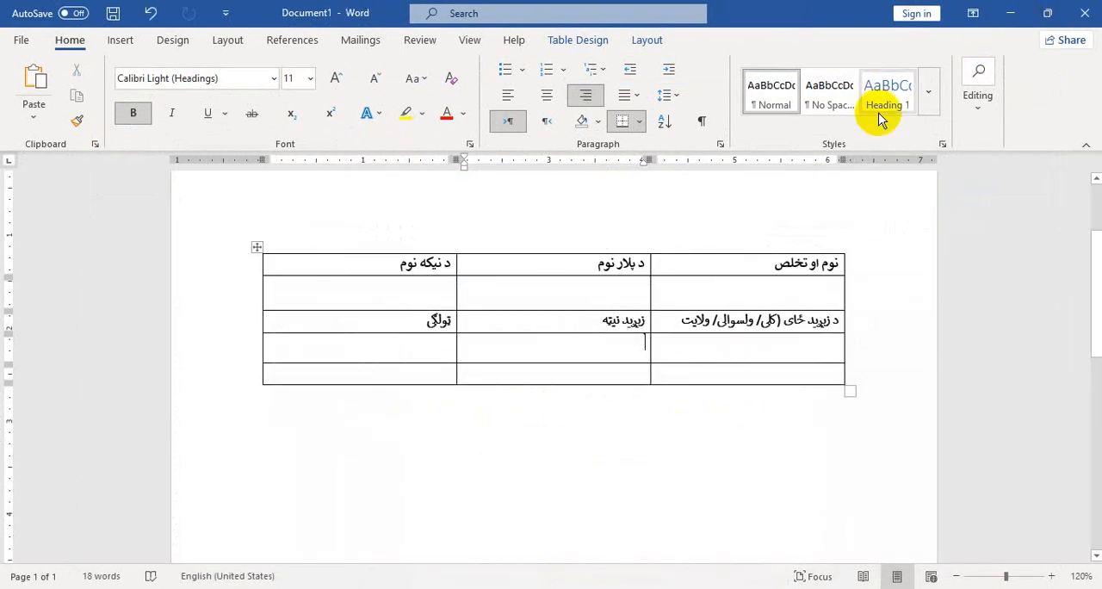
left_click(689, 375)
key("Tab")
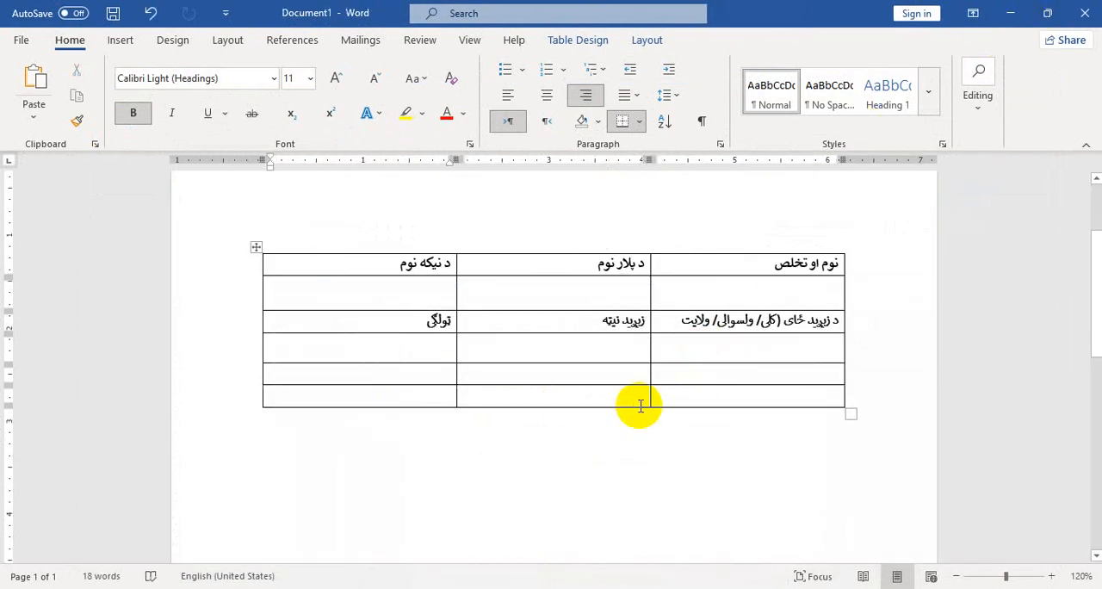
Merge the middle and leftmost cells of the fifth row and increase the row's height to about 0.31"
left_click_drag(553, 377, 419, 373)
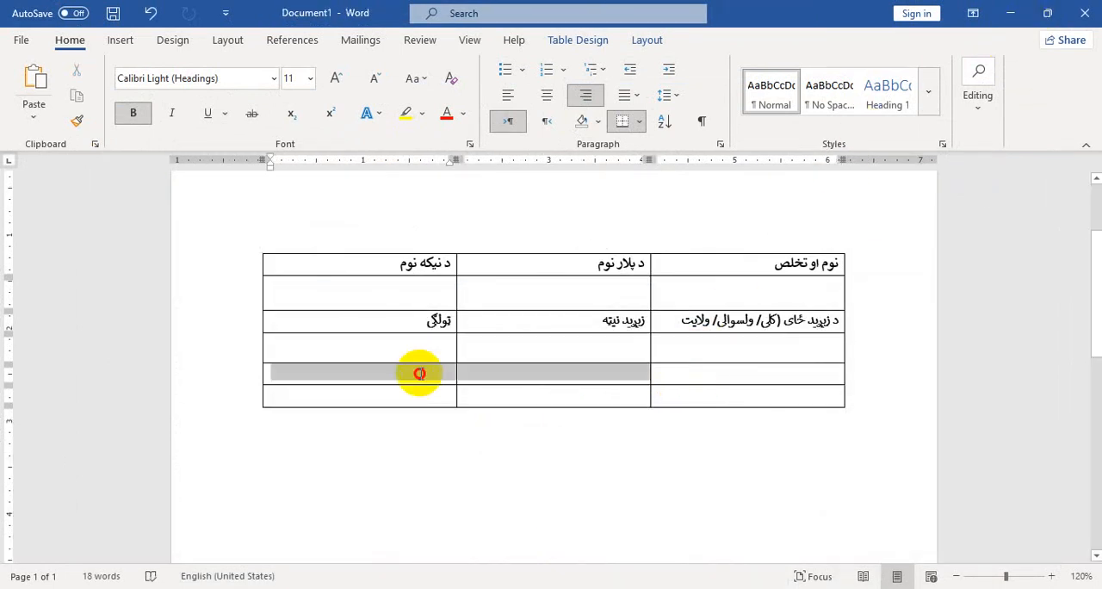
left_click(645, 40)
left_click(382, 76)
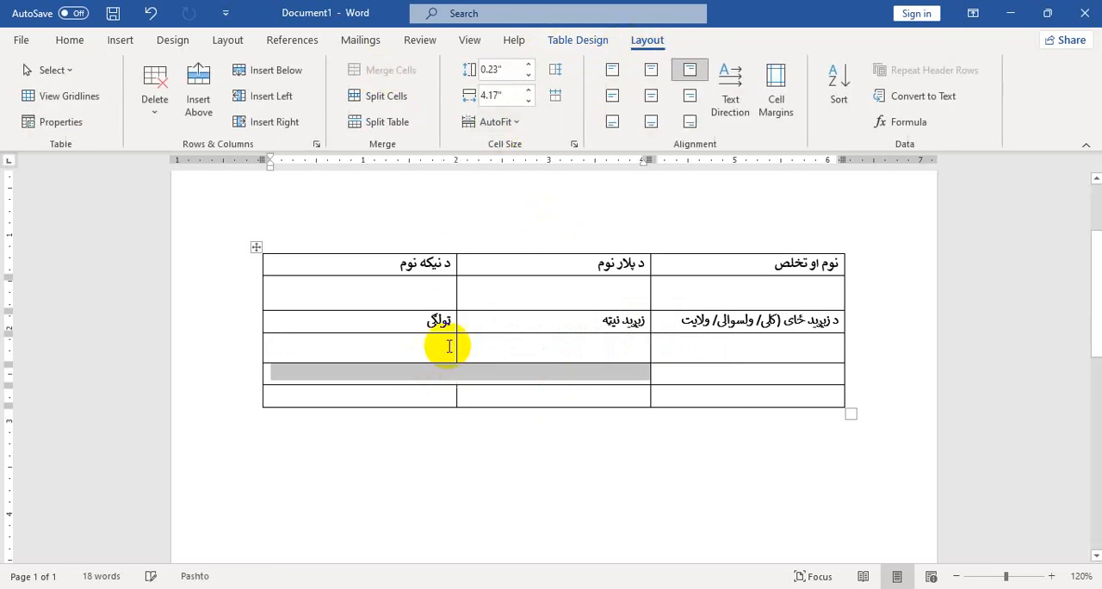
left_click(532, 376)
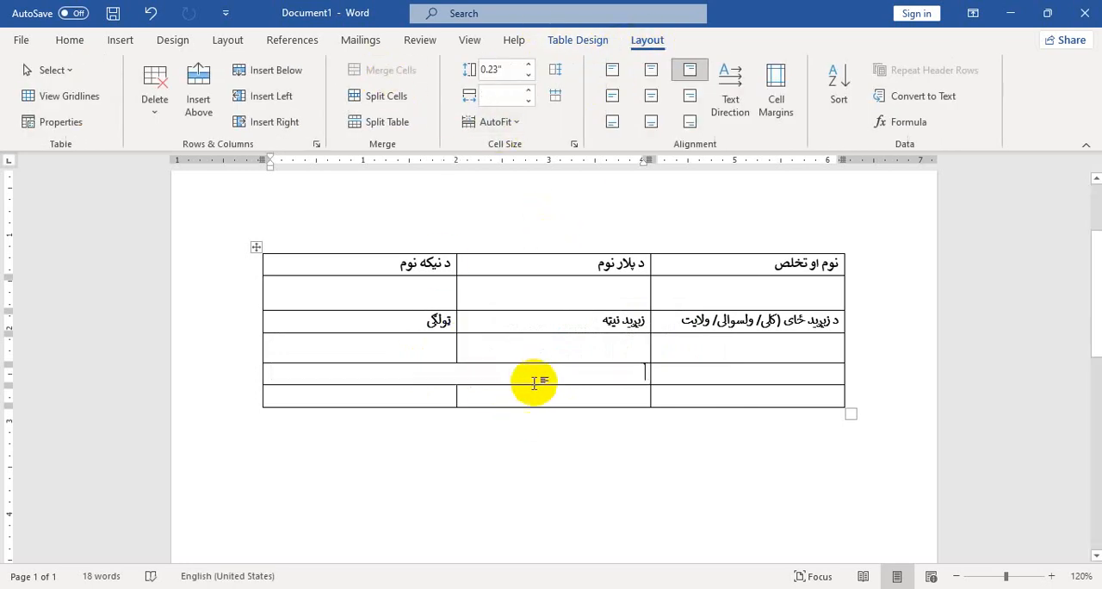
left_click_drag(534, 384, 534, 391)
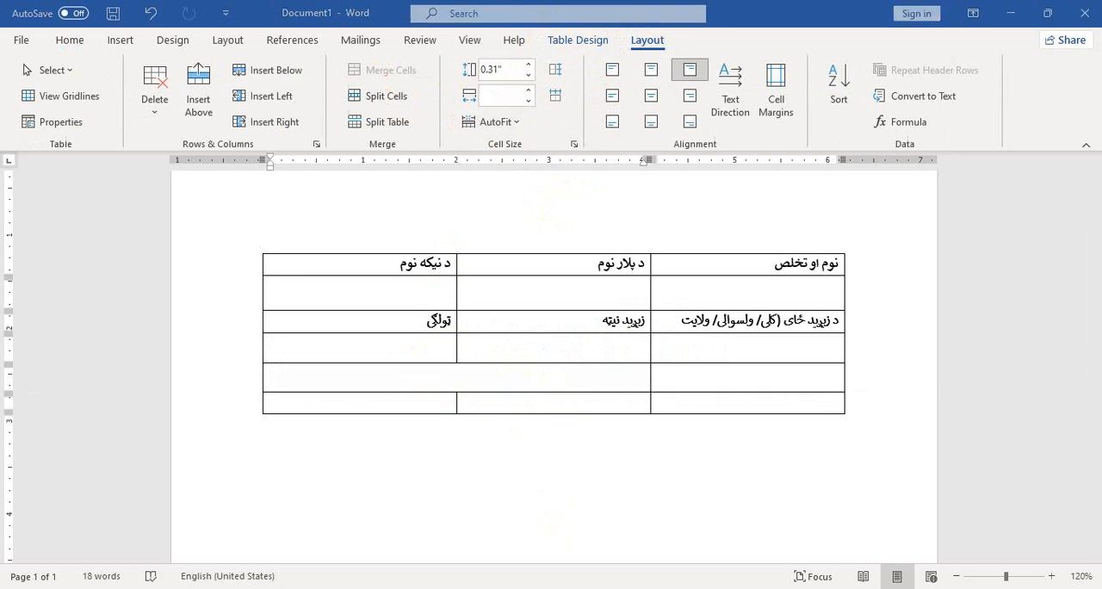
Copy the headings 'د اوسنی ښوونځي نوم' and 'د ښوونځي ځای (سیمه/ولسوالی/ولایت' from the reference form into the fifth table row
left_click(550, 534)
left_click_drag(489, 387, 719, 394)
key("ctrl+c")
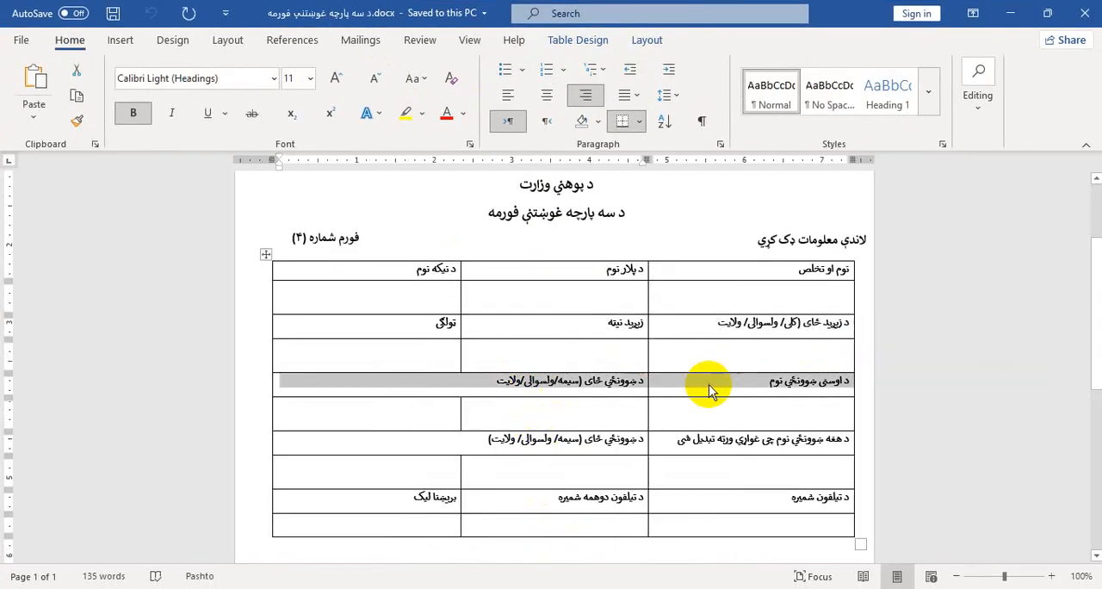
left_click(1008, 15)
left_click(624, 390)
left_click_drag(624, 390, 675, 386)
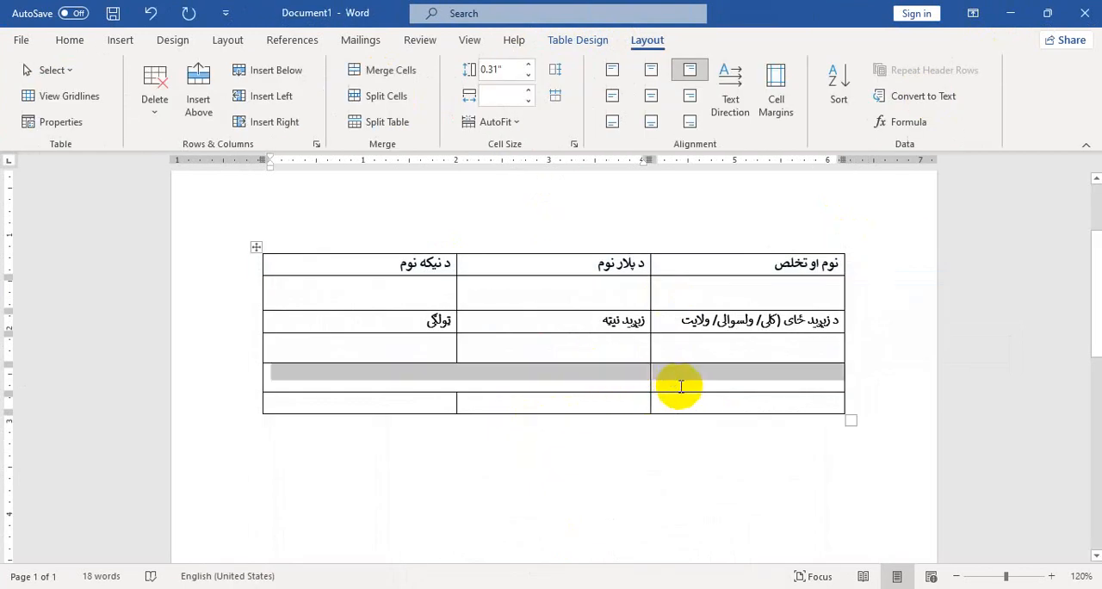
key("ctrl+v")
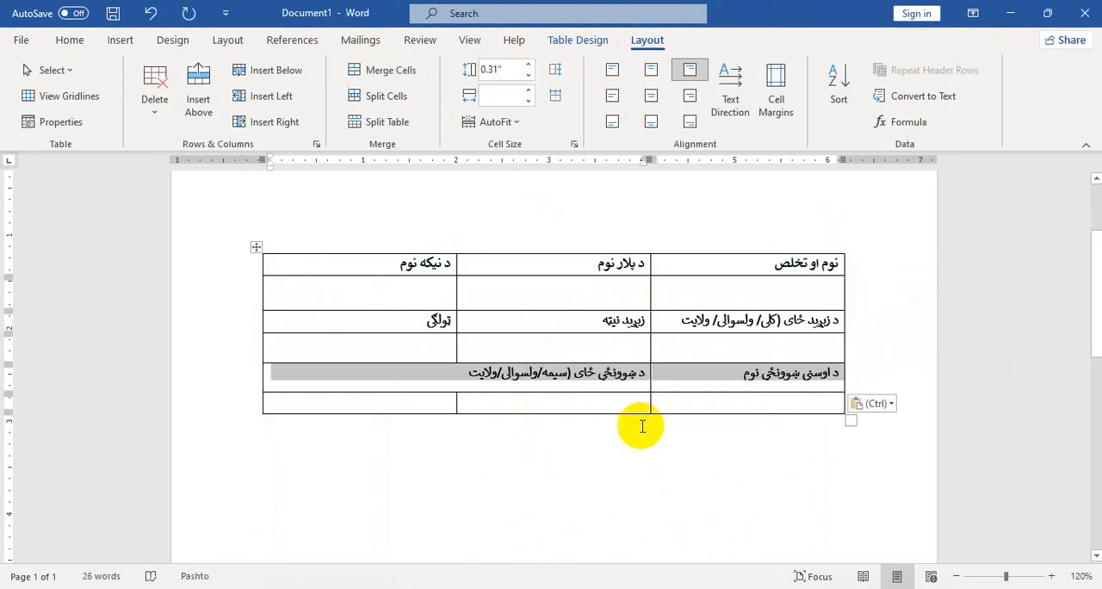
Following the reference form, add a seventh table row and increase the height of the empty sixth row
left_click(600, 435)
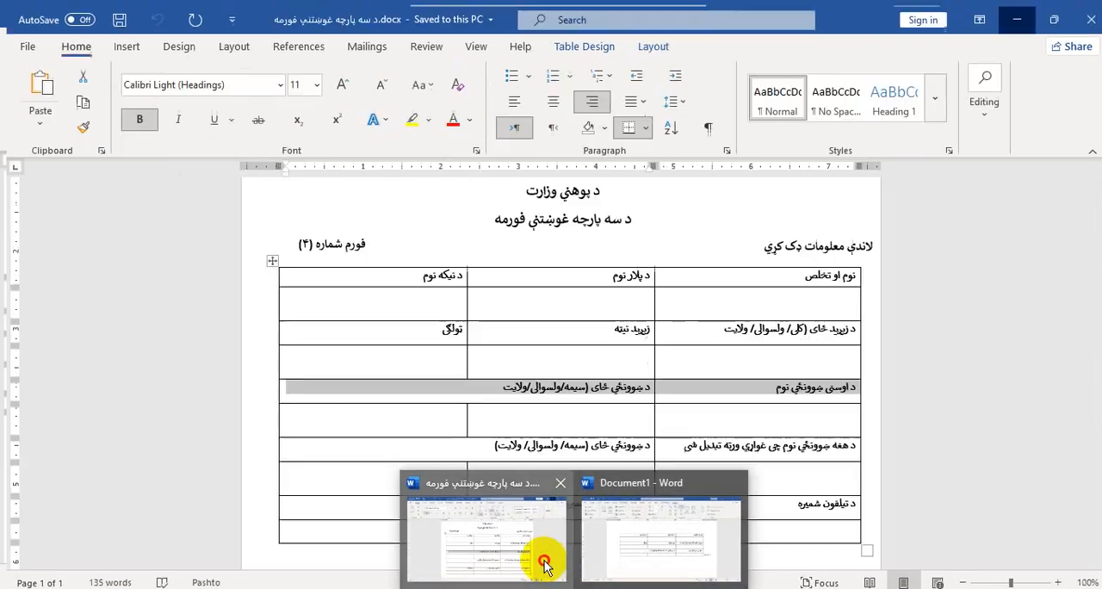
left_click(544, 563)
scroll(689, 345, "down", 1)
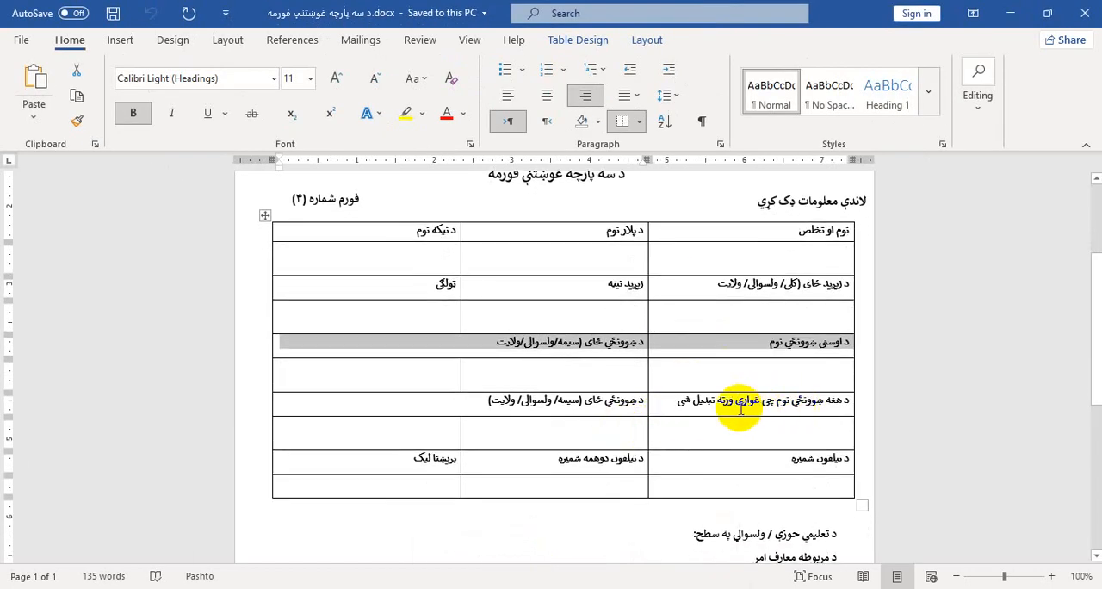
left_click(616, 406)
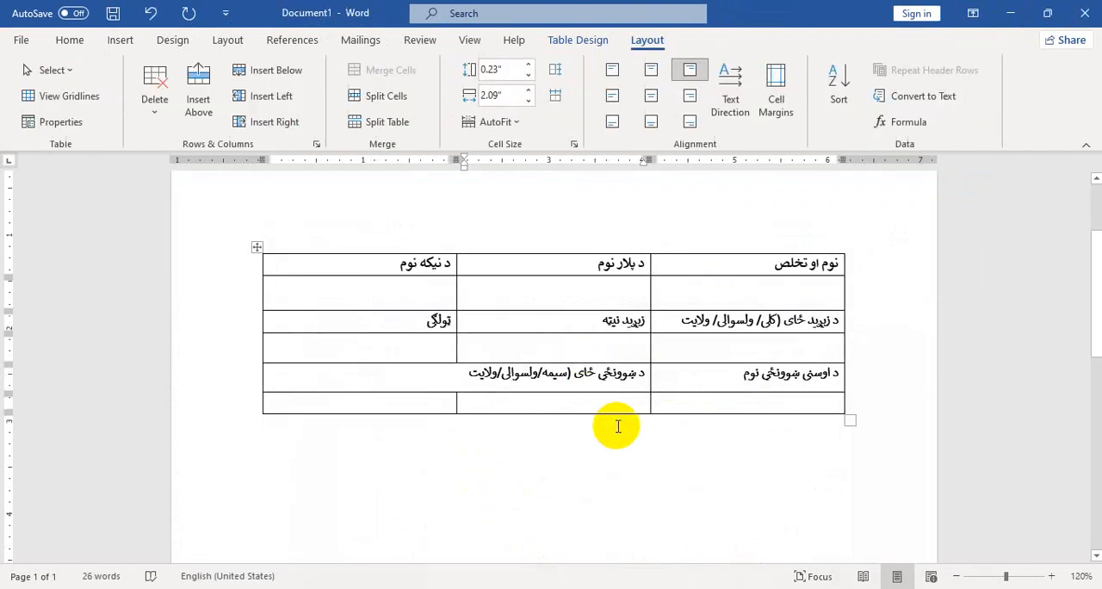
key("Tab")
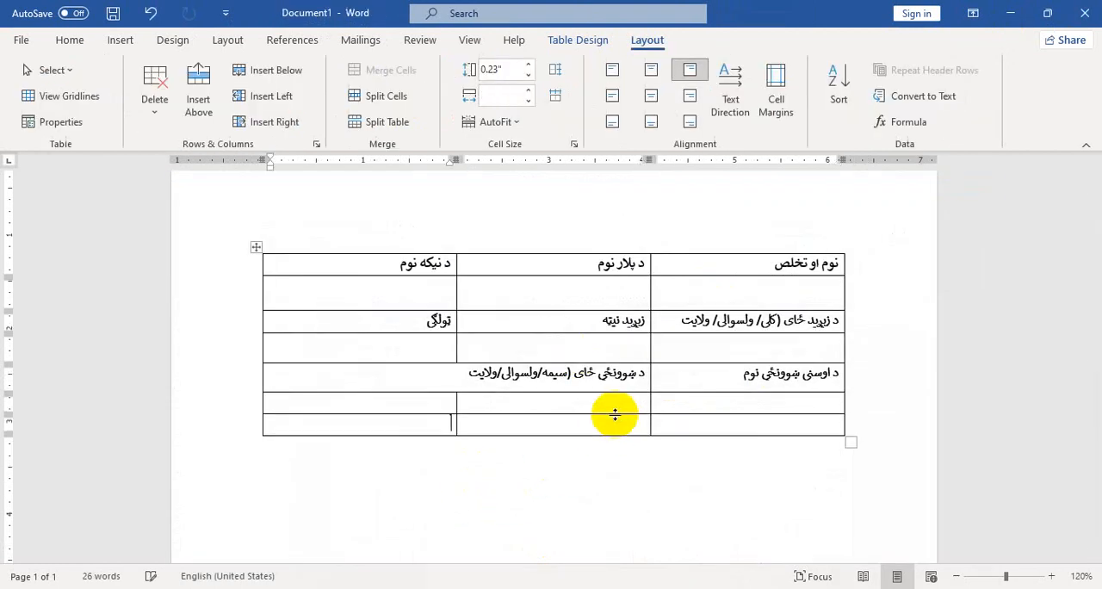
left_click_drag(615, 414, 615, 421)
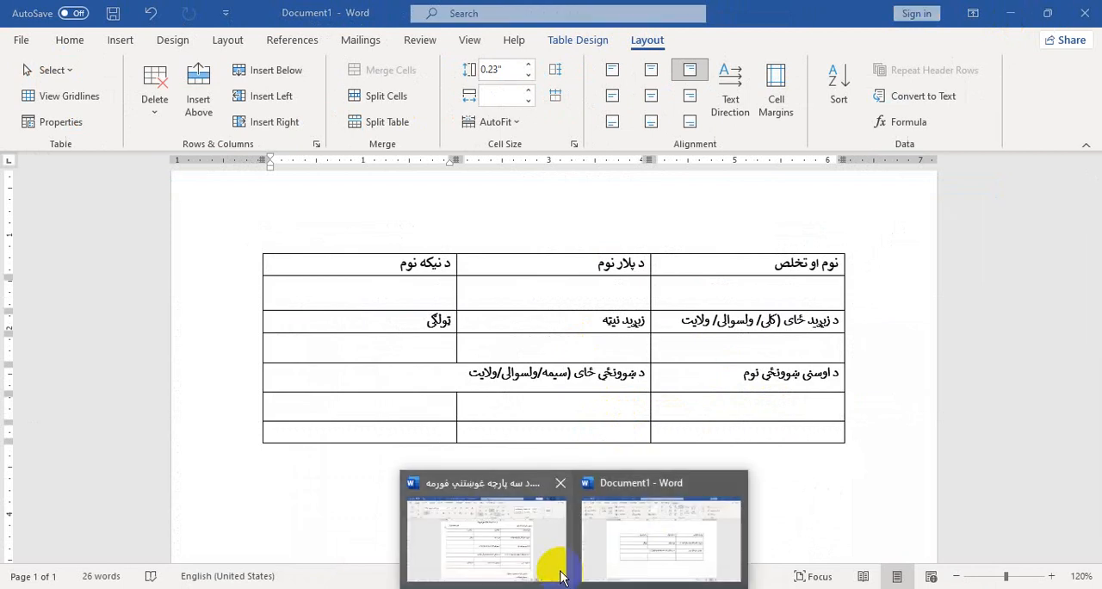
Copy the headings 'د هغه ښوونځي نوم چی غواړي ورته تبدیل شی' and 'د ښوونځي ځای (سیمه/ ولسوالي/ ولایت)' from the reference form across the seventh table row
left_click(559, 575)
left_click_drag(524, 394, 671, 412)
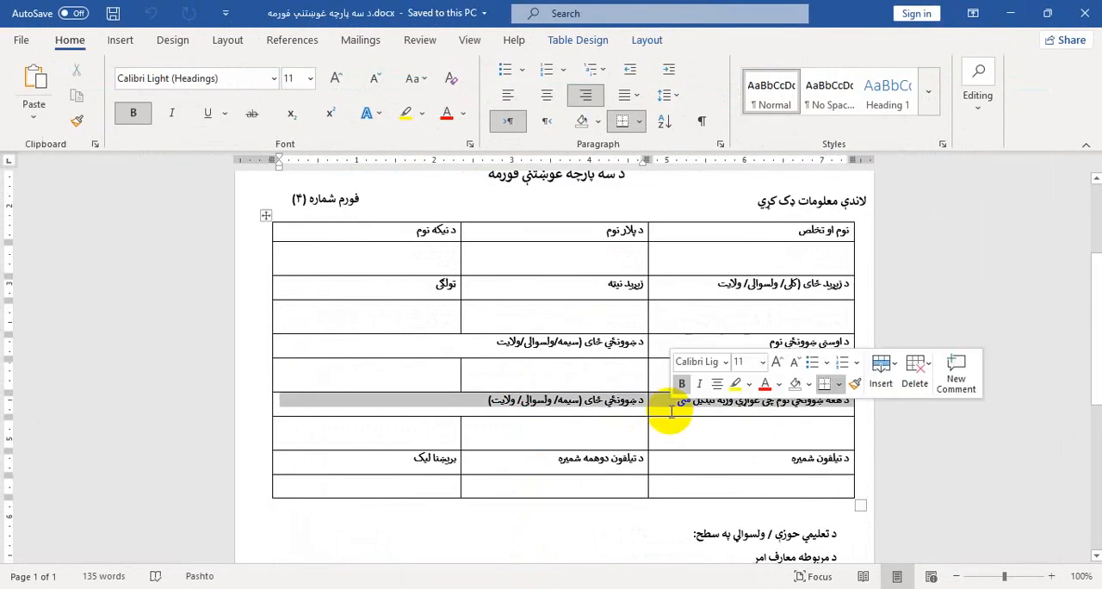
left_click(1011, 13)
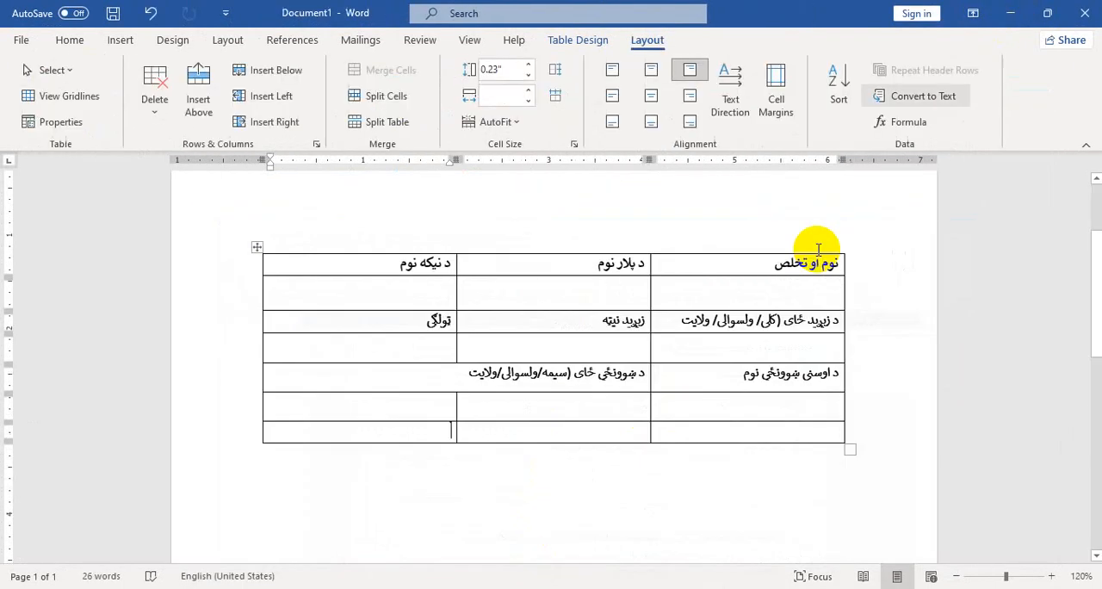
type("د هغه شوونځي نوم چې غواړي ورته تبدیل شي\tد شوونځی ځای (سیمه/ ولسوالی/ ولایت)")
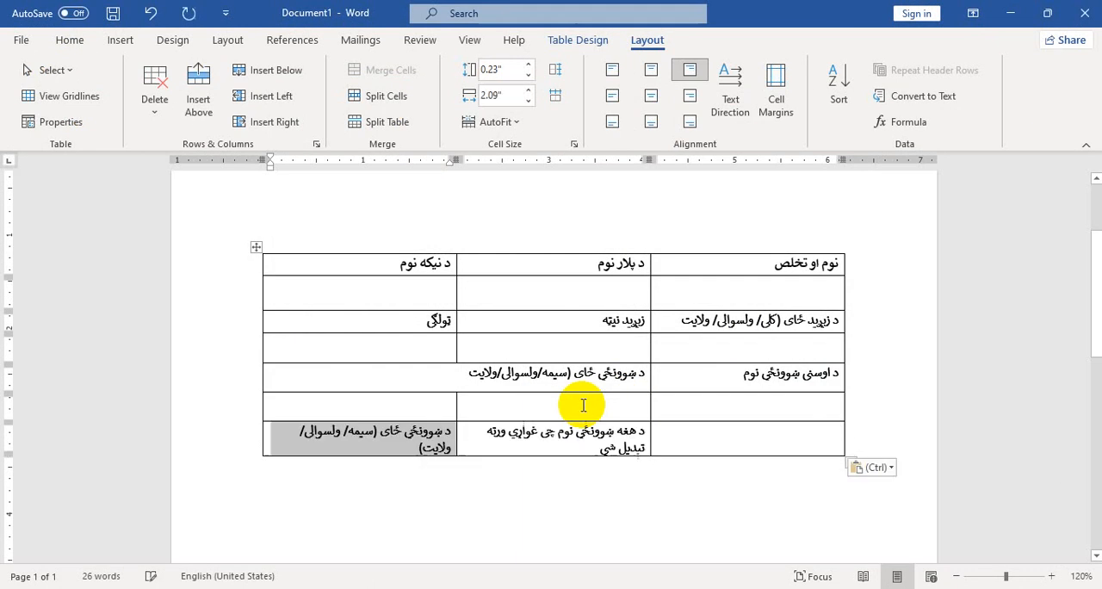
key("ctrl+z")
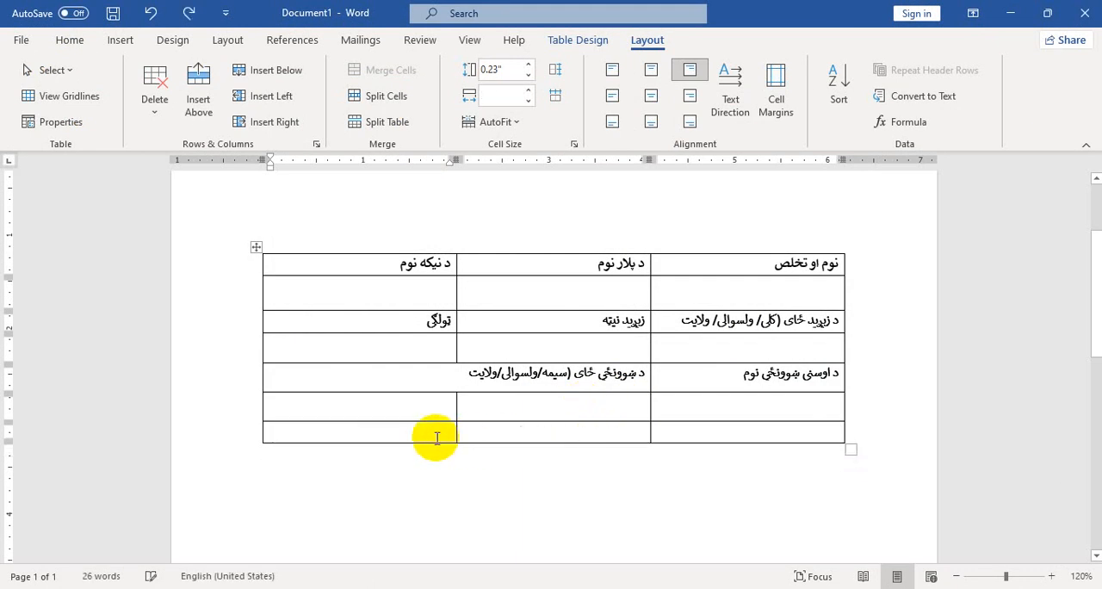
left_click_drag(439, 435, 734, 430)
type("د شوونځي ځای (سیمه/ ولسوالی/ ولایت)\tد هغه شوونځي نوم چې غواړي ورته تبدیل شي\tد شوونځي ځای (سیمه/ ولسوالی/ ولایت)")
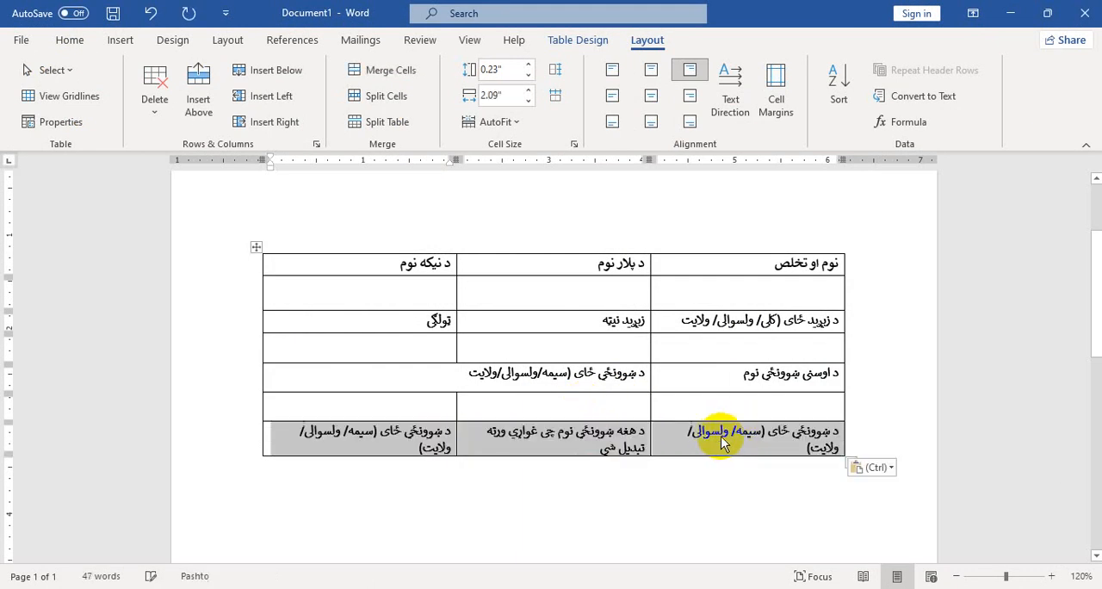
Reduce the font size of all the headings in the seventh table row to 10
left_click(722, 443)
left_click_drag(410, 445, 683, 439)
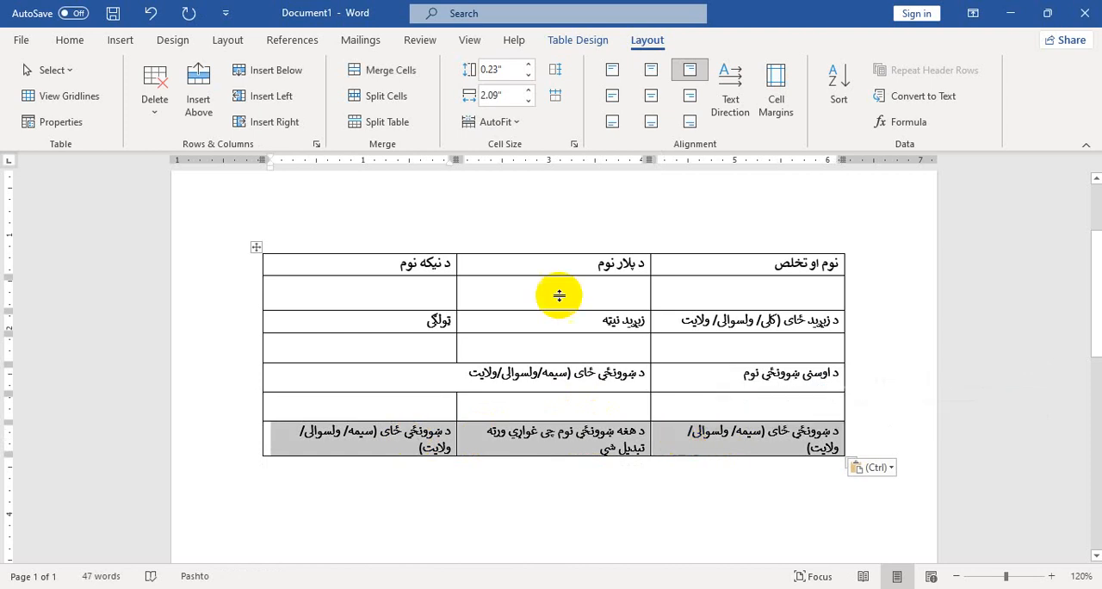
left_click(76, 40)
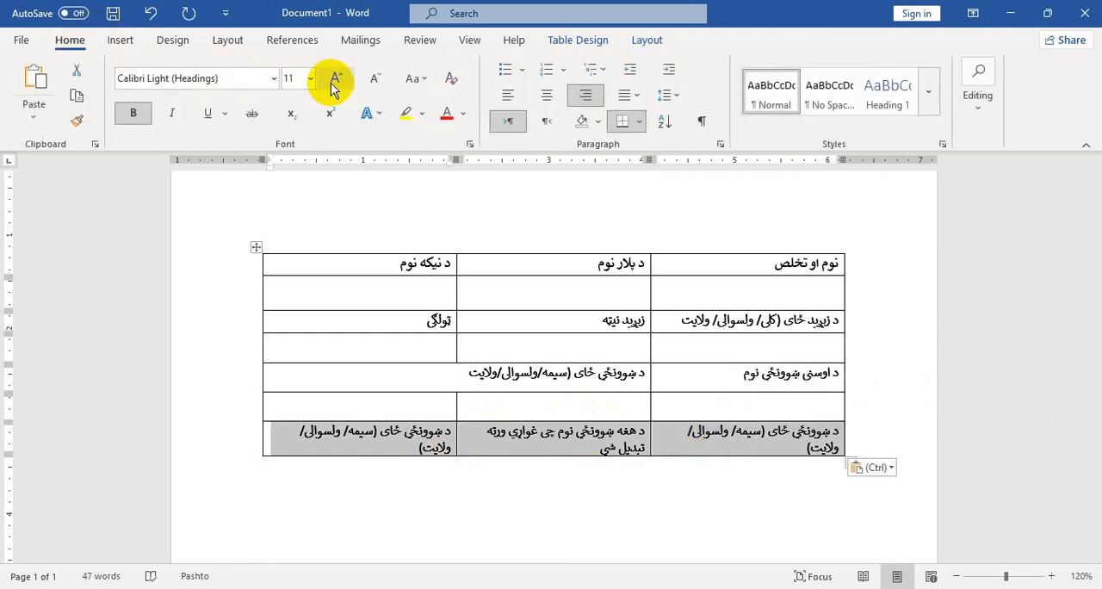
left_click(374, 77)
left_click(780, 430)
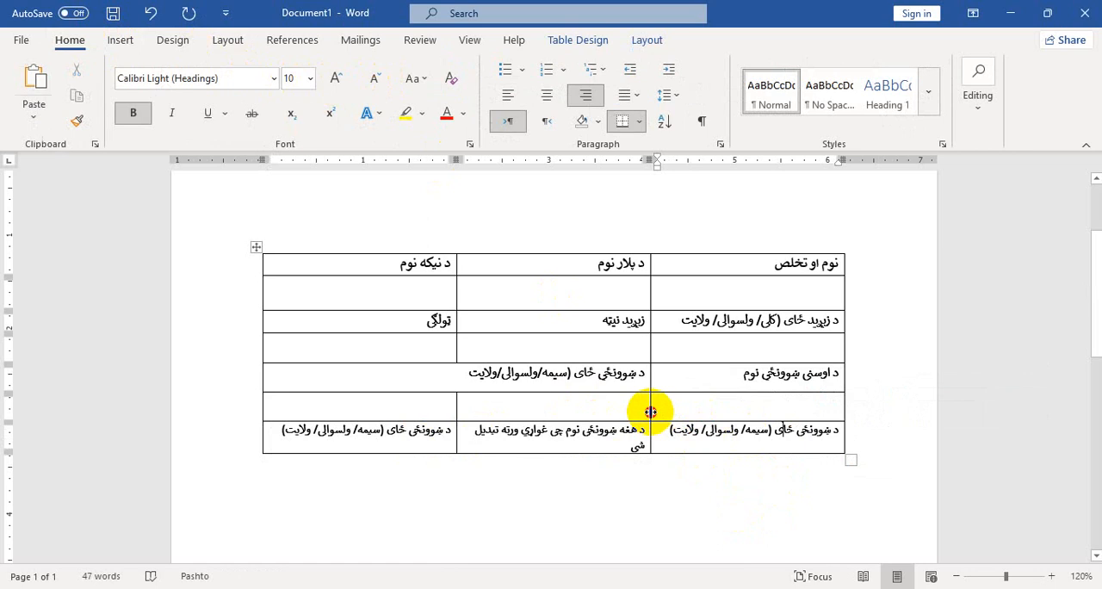
Widen the table's middle column and extend the table's right edge outward until each seventh-row heading fits on one line
left_click_drag(650, 411, 663, 413)
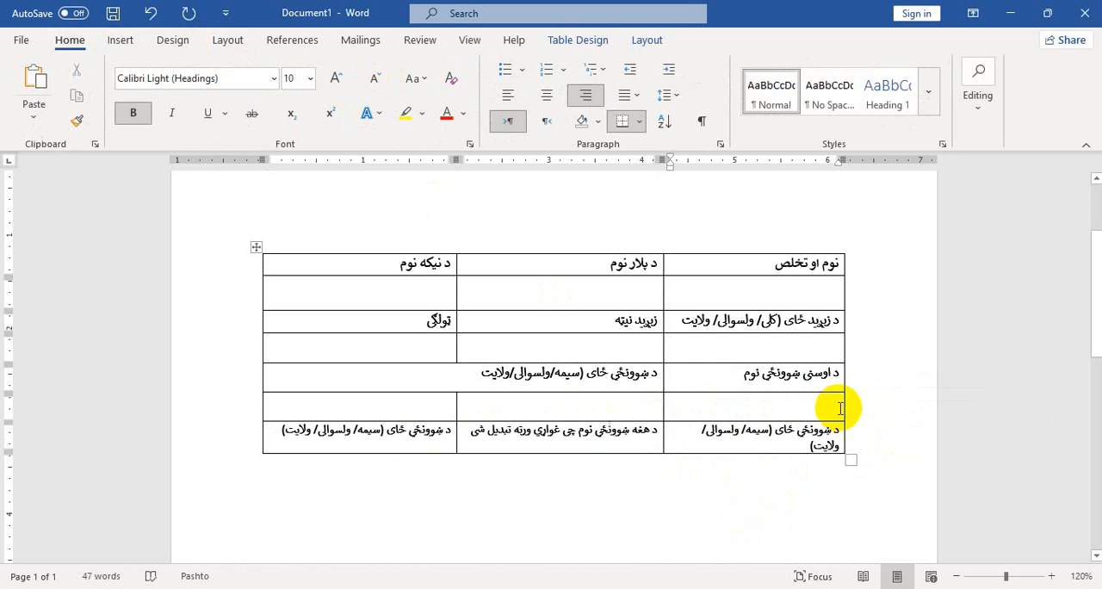
key("Left")
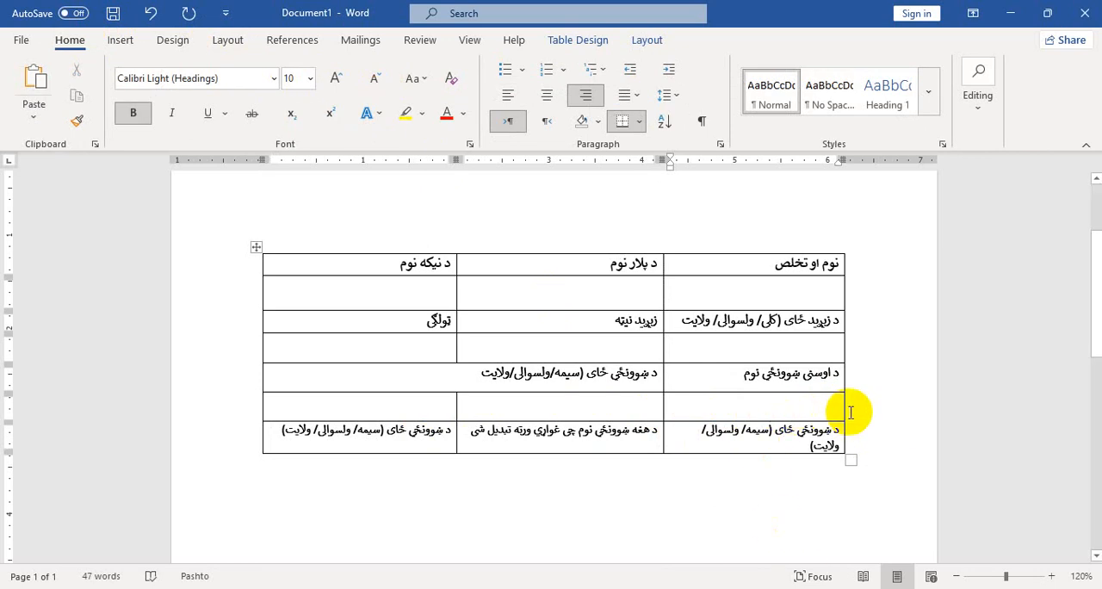
left_click(843, 411)
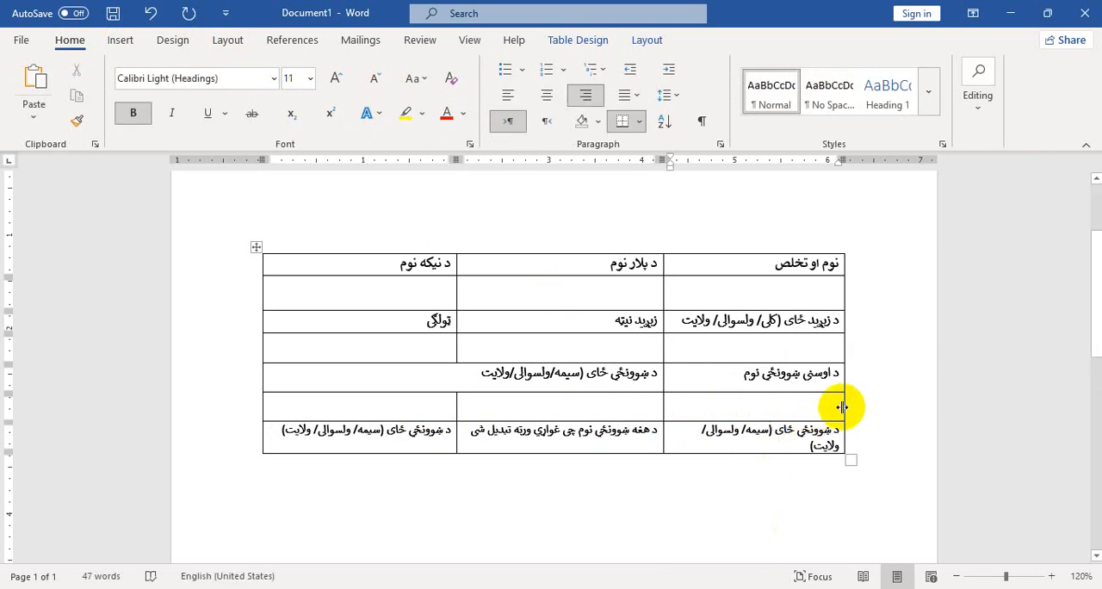
left_click_drag(841, 407, 855, 408)
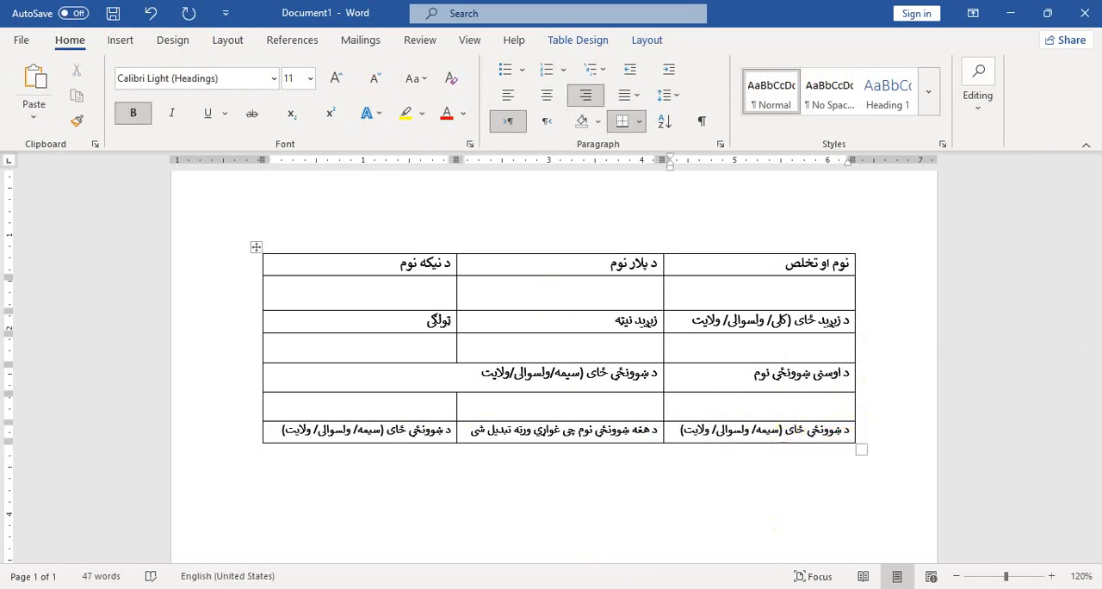
Following the reference form, add eighth and ninth table rows and increase the height of the empty eighth row
left_click(509, 544)
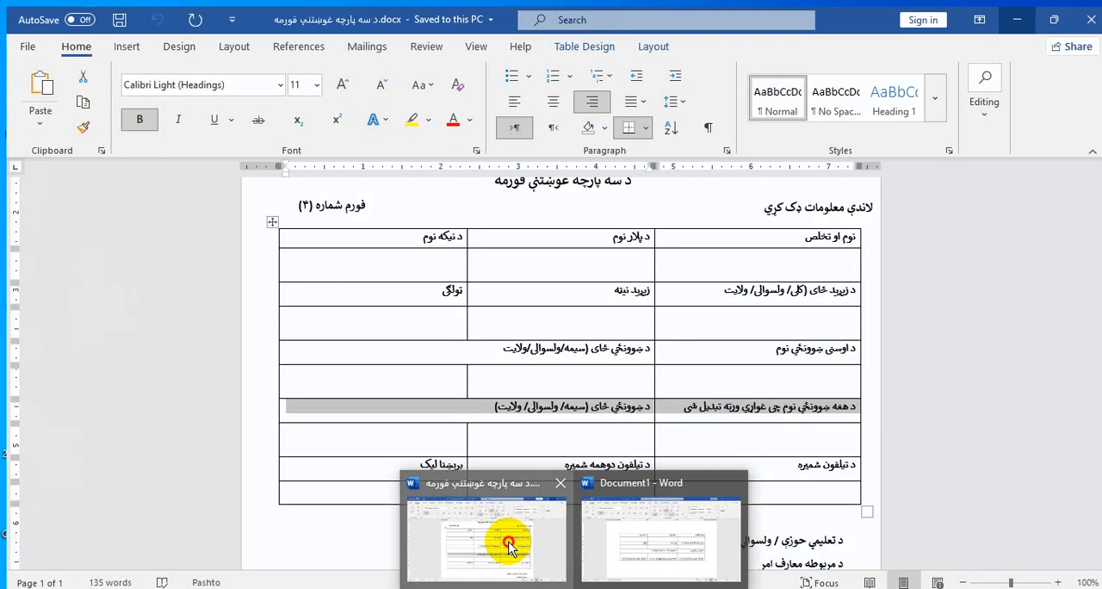
left_click(1017, 13)
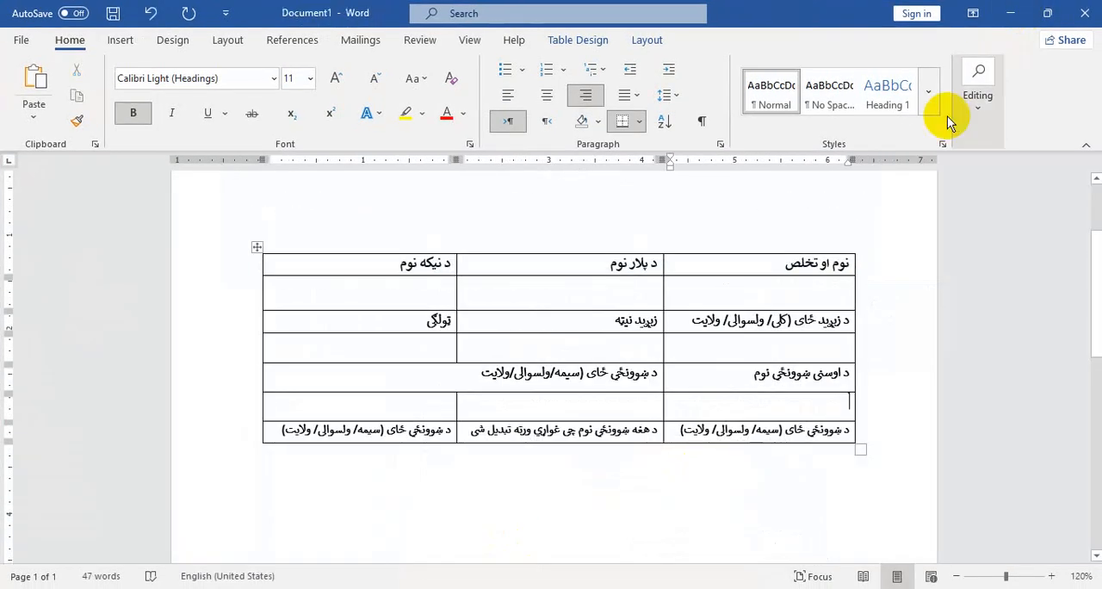
left_click(837, 429)
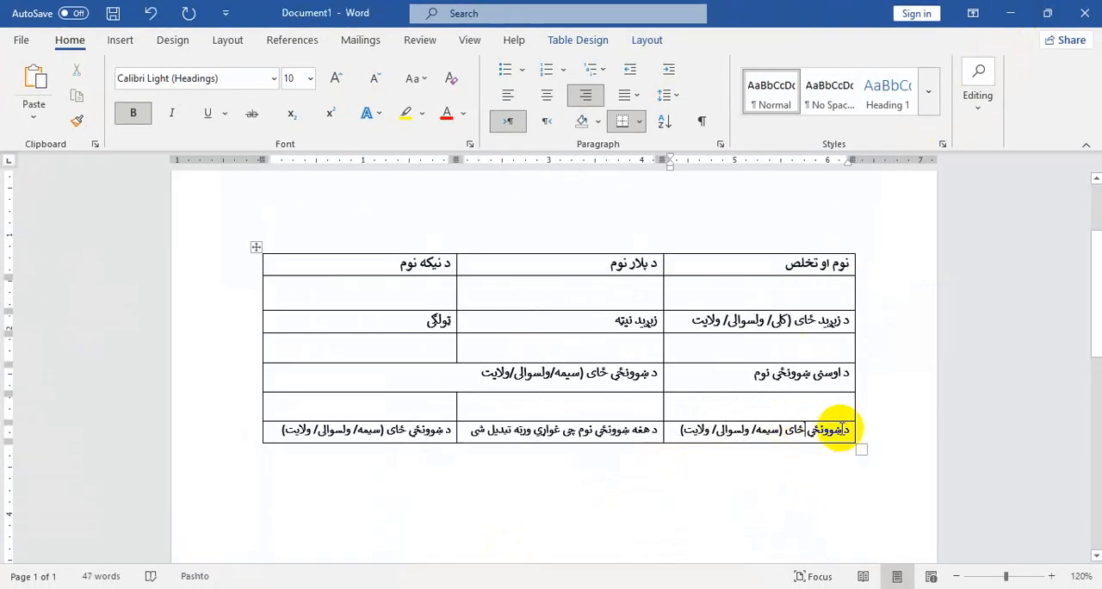
key("Tab")
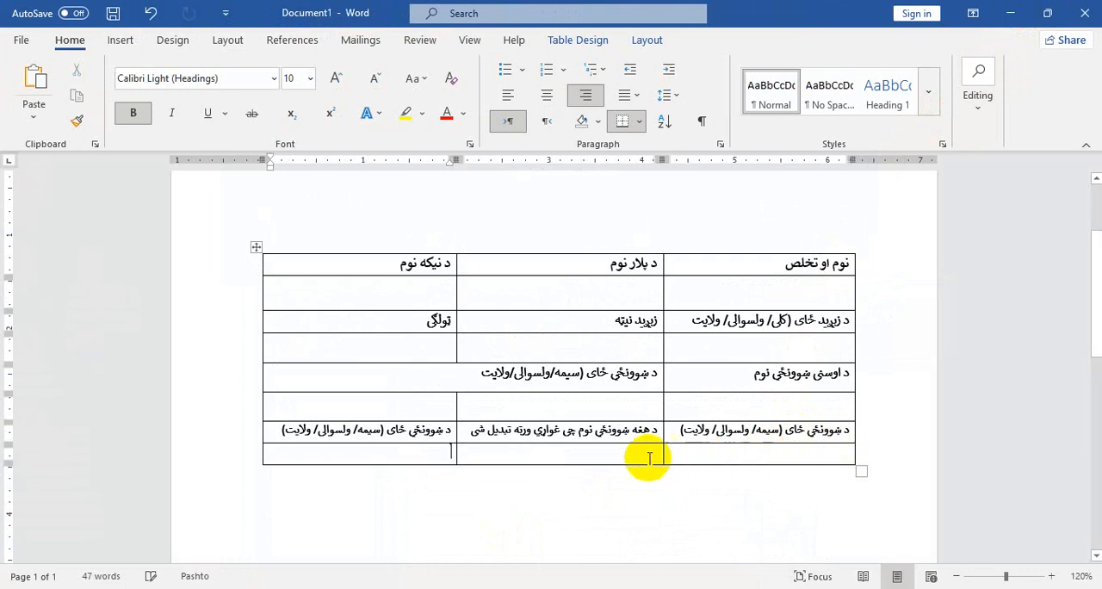
left_click_drag(637, 464, 636, 472)
key("Tab")
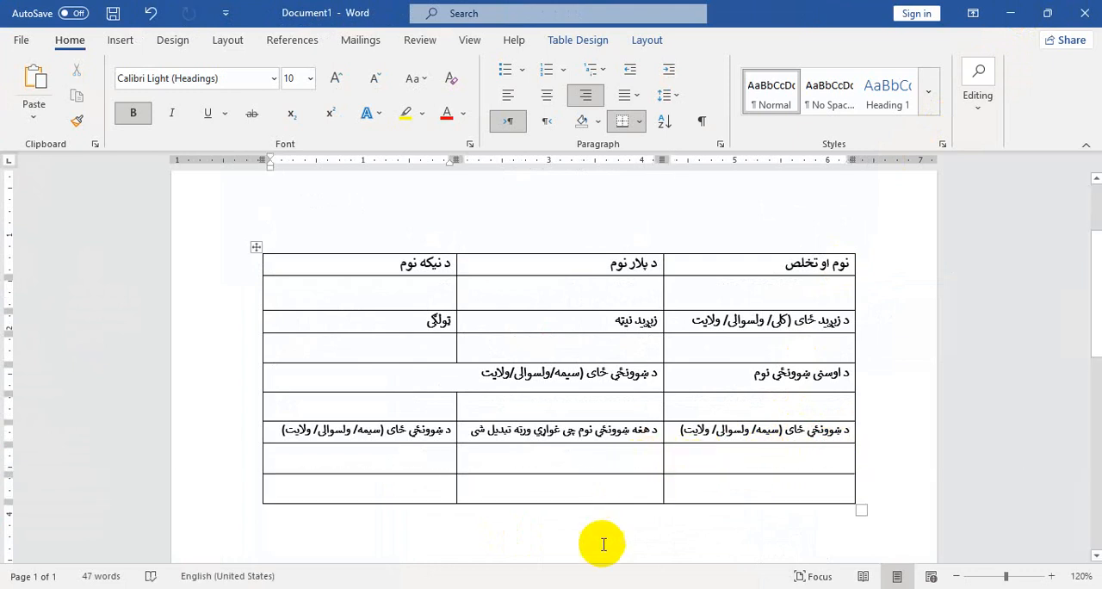
Copy the reference headings 'د تیلفون شمیره', 'د تیلفون دوهمه شمیره' and 'بریښنا لیک' into the ninth row, reduce its height and add a tenth row
left_click(574, 588)
left_click(500, 529)
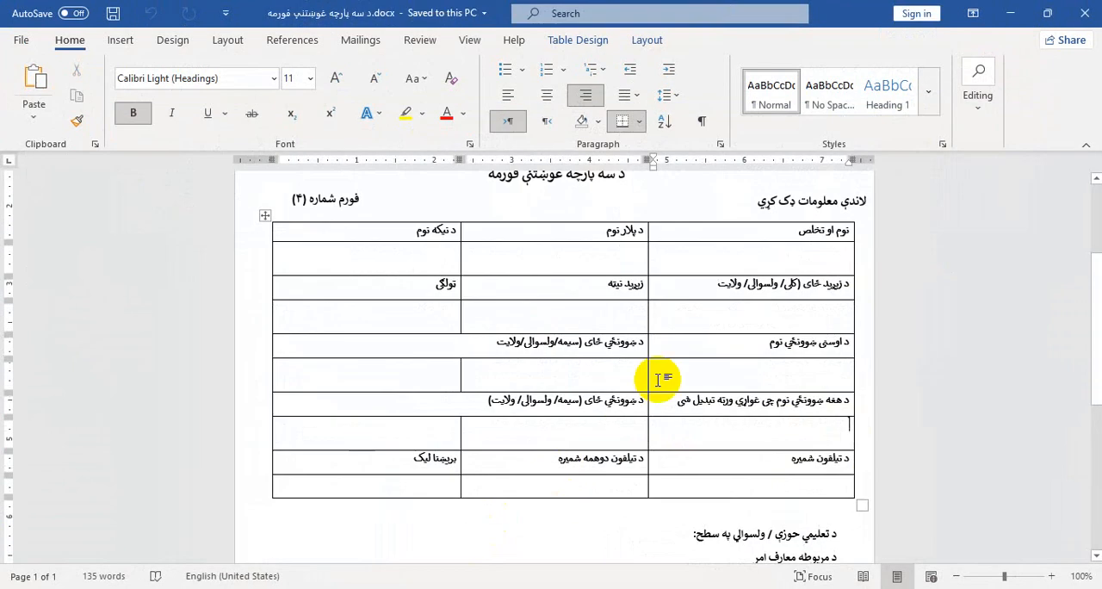
scroll(659, 382, "down", 1)
left_click_drag(432, 429, 694, 420)
key("ctrl+c")
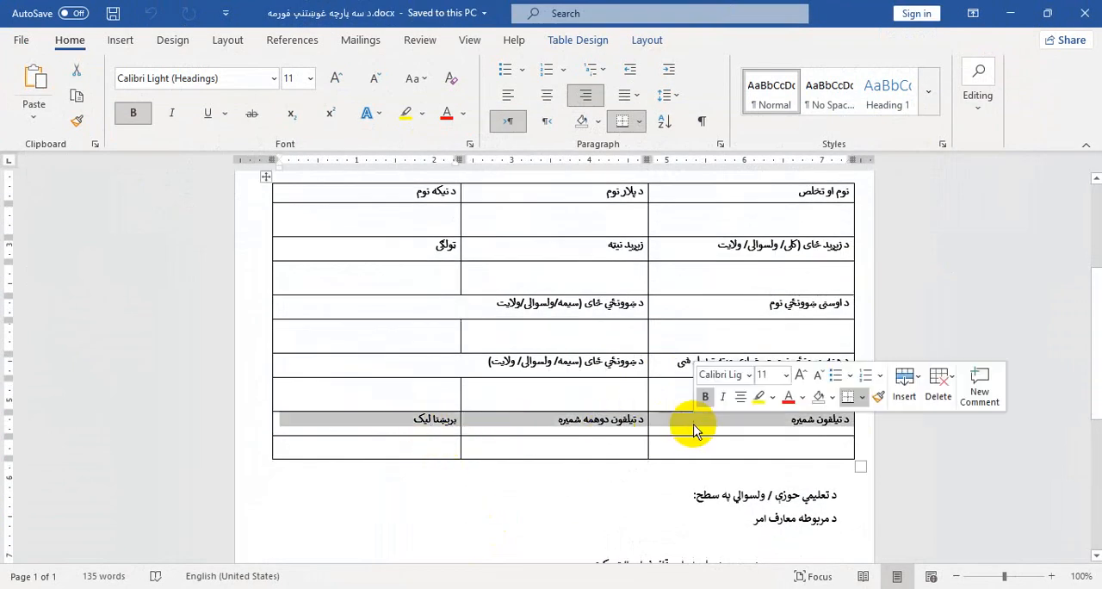
left_click(1010, 13)
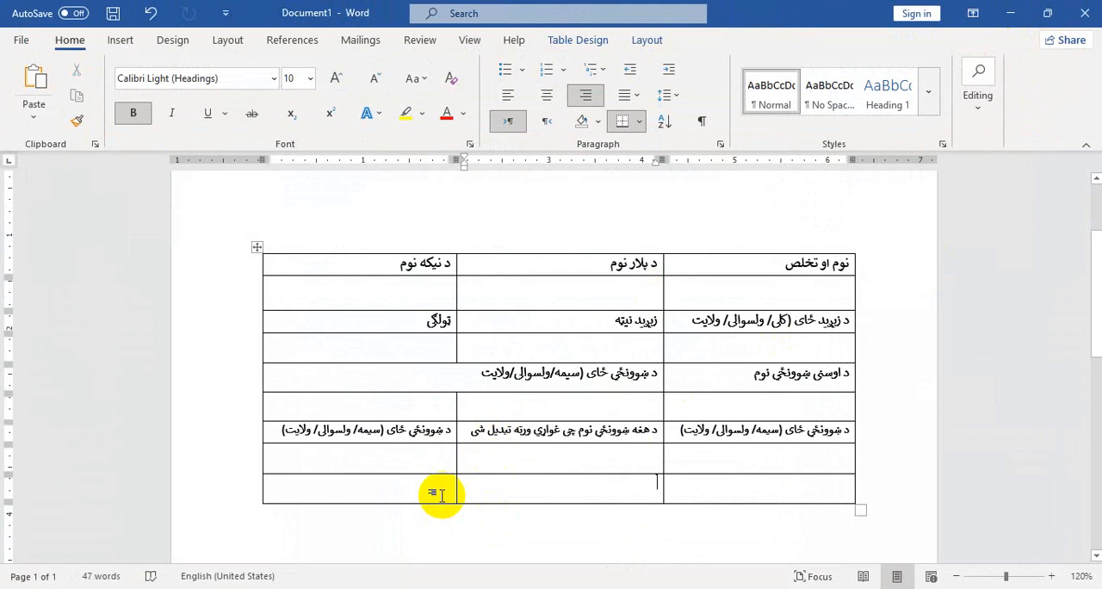
key("ctrl+v")
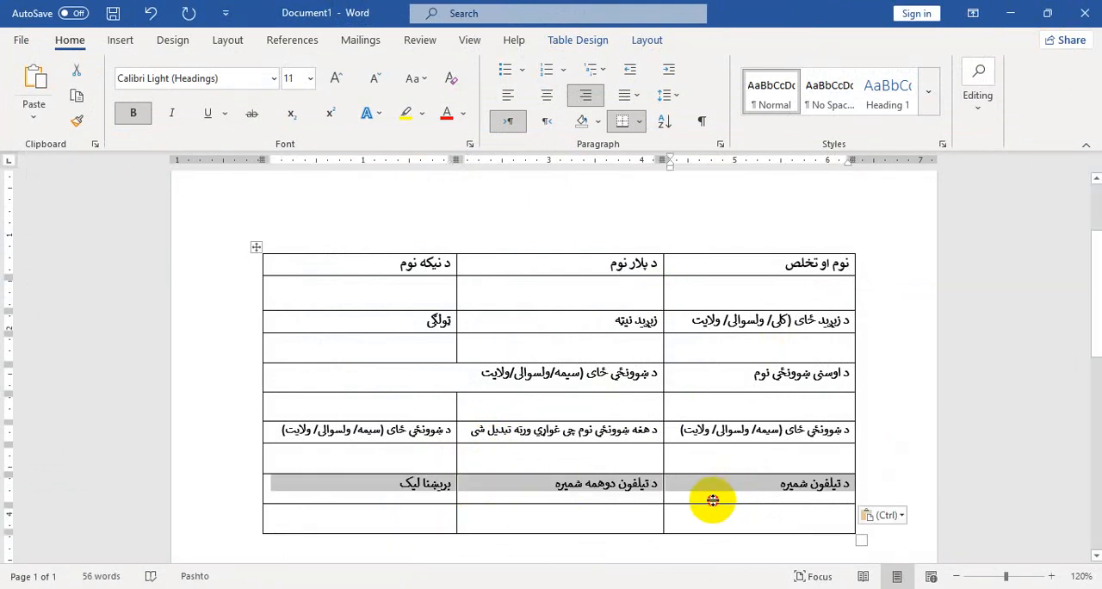
left_click_drag(712, 500, 713, 495)
left_click(713, 509)
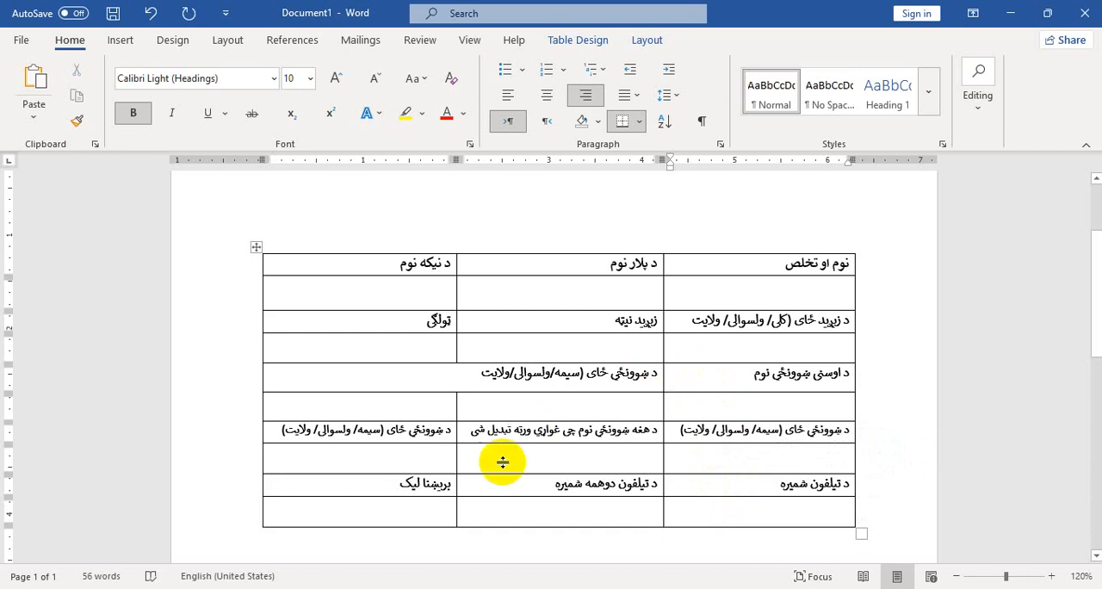
Following the emblem placement on the reference form, draw a nearly square rounded rectangle centred above the table
left_click(470, 558)
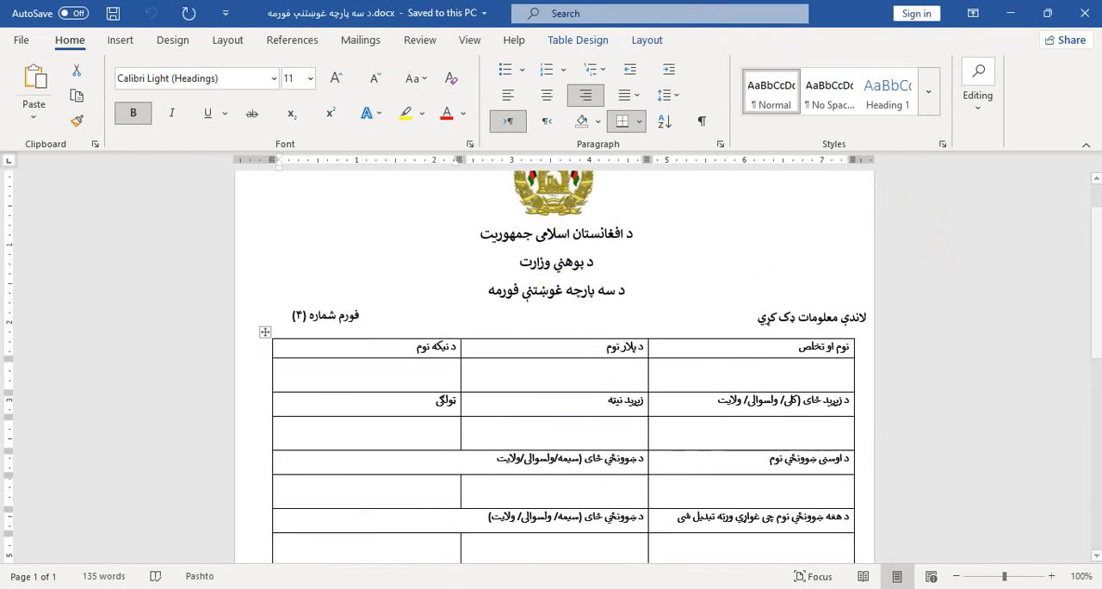
left_click(1014, 13)
scroll(495, 261, "up", 3)
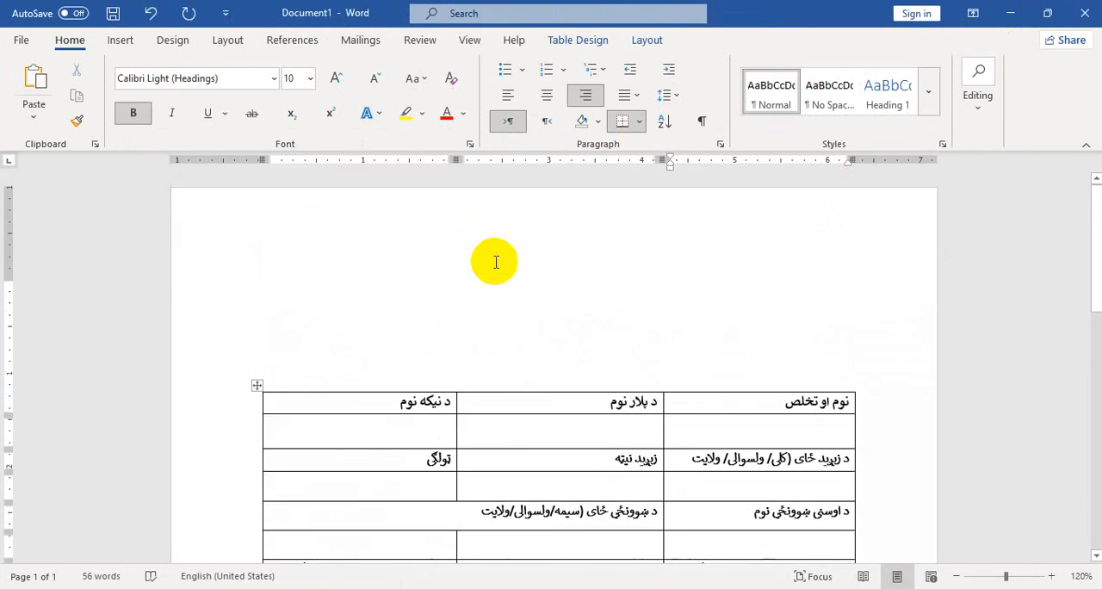
left_click(120, 39)
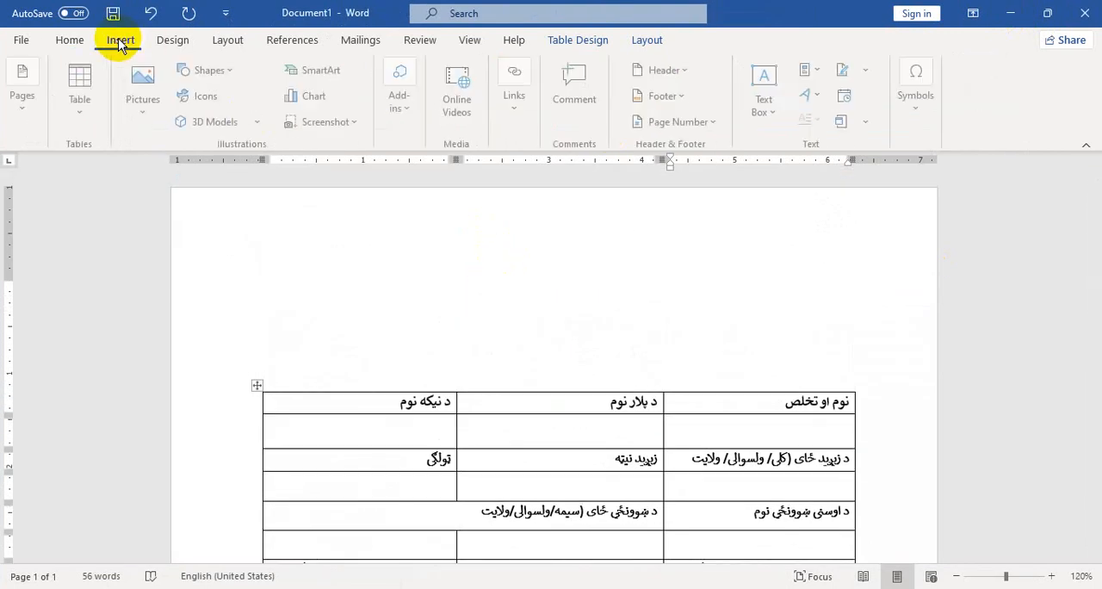
left_click(244, 116)
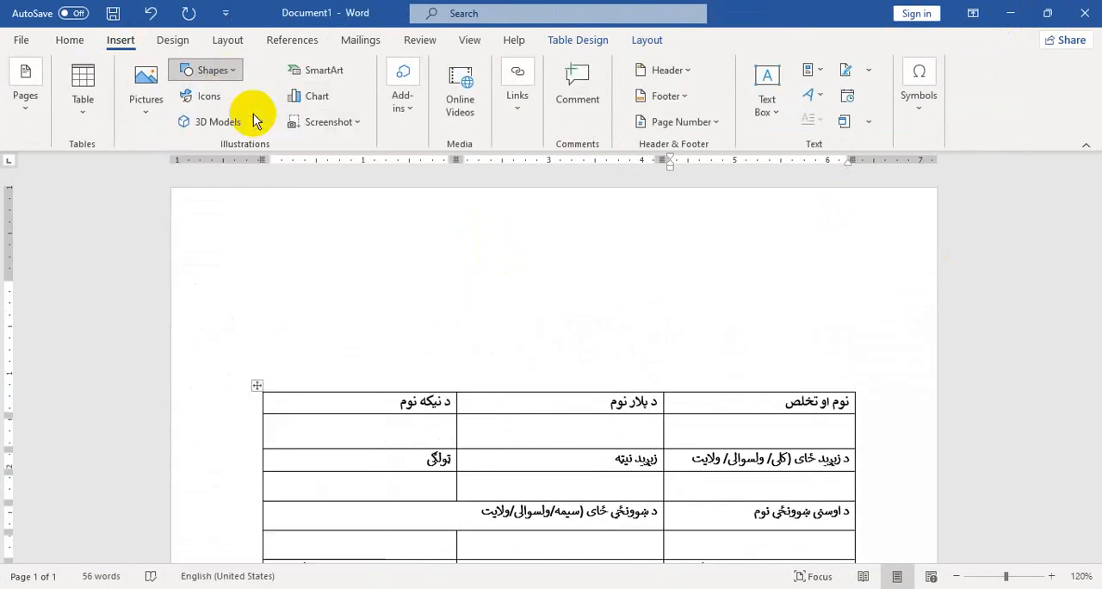
left_click_drag(492, 209, 609, 322)
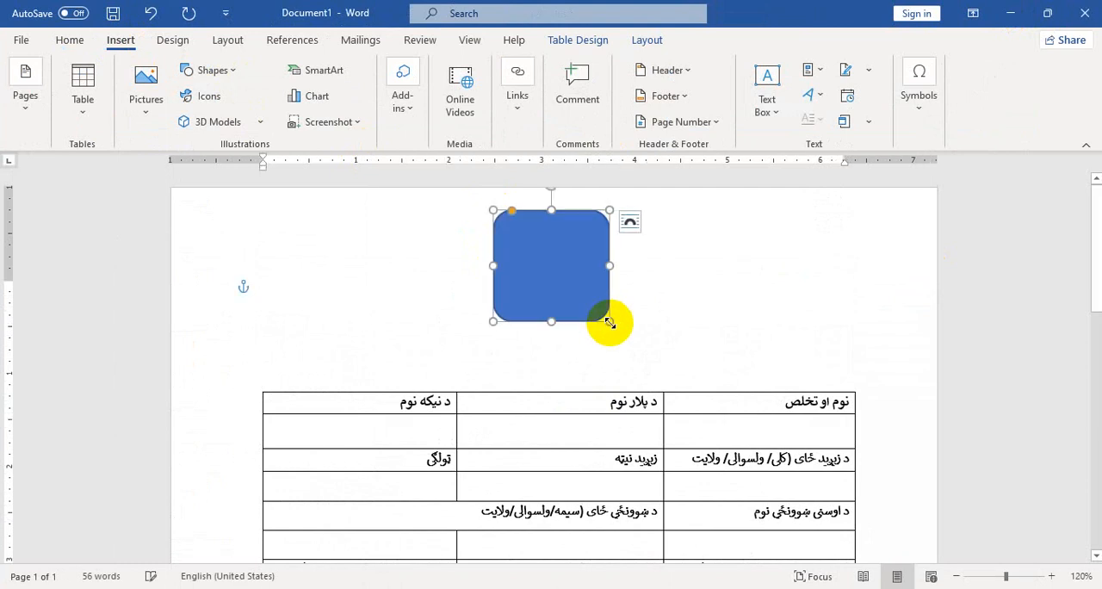
Fill the rounded rectangle with the picture gov logo.png from the Logos folder inside 'الحرمین معلومات' on Local Disk (F:)
left_click(344, 67)
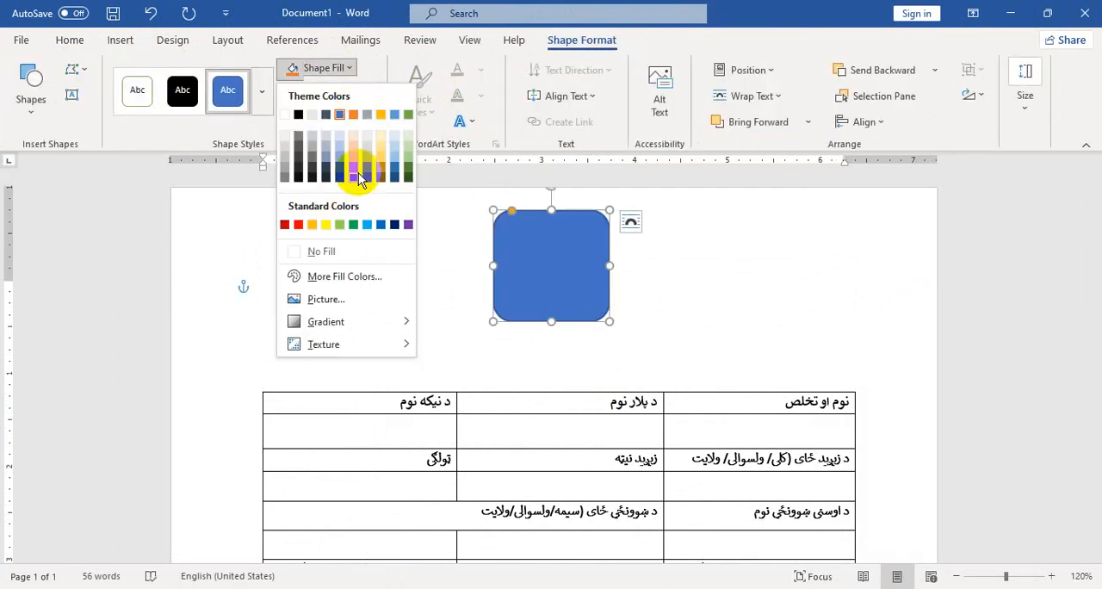
left_click(352, 295)
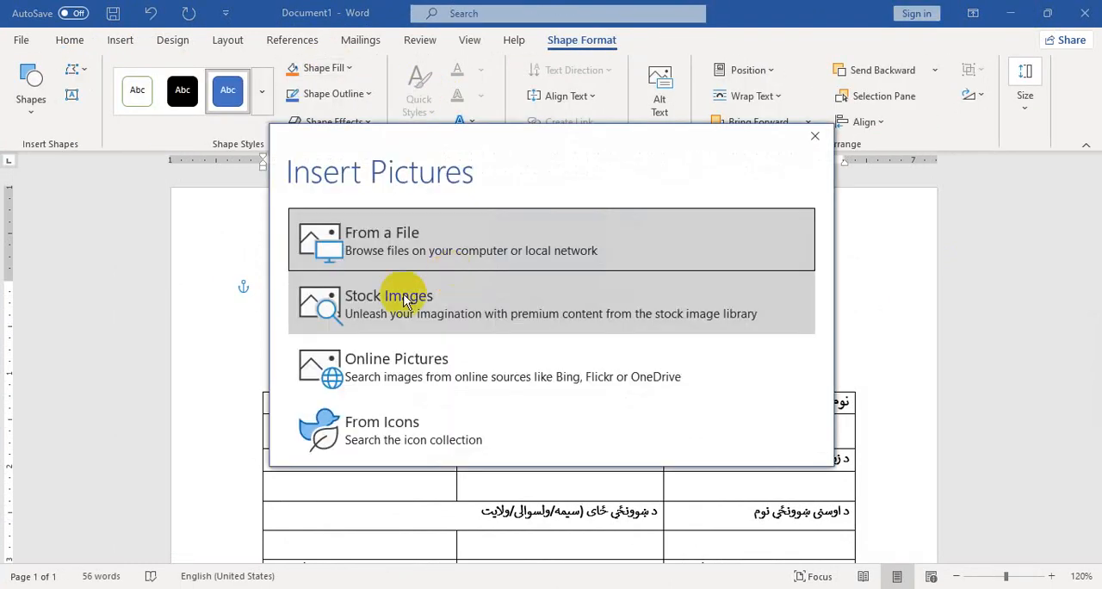
left_click(414, 251)
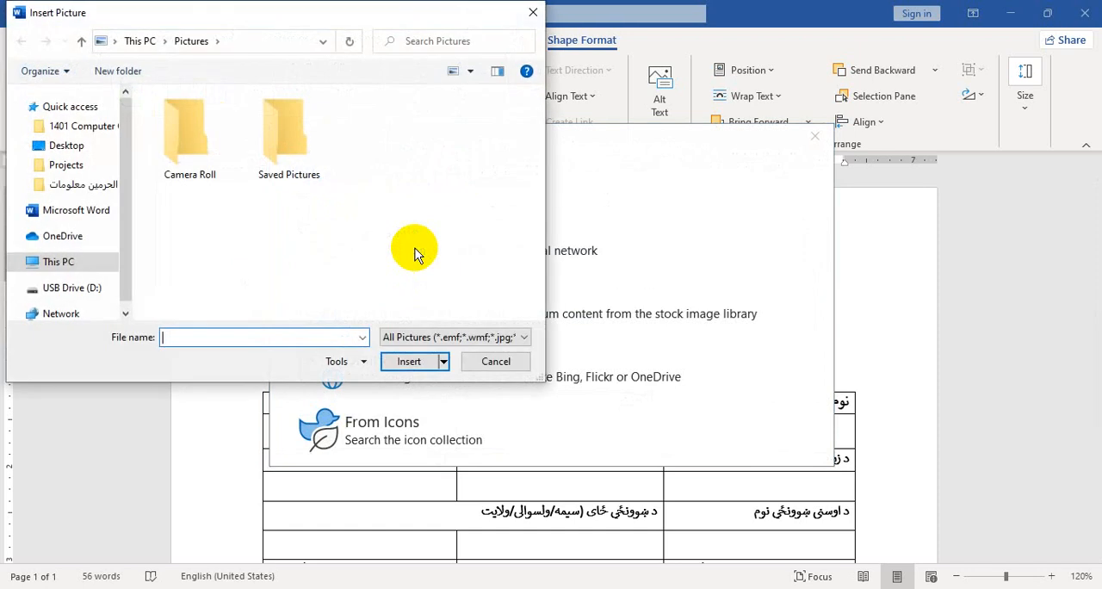
left_click(73, 288)
left_click(69, 267)
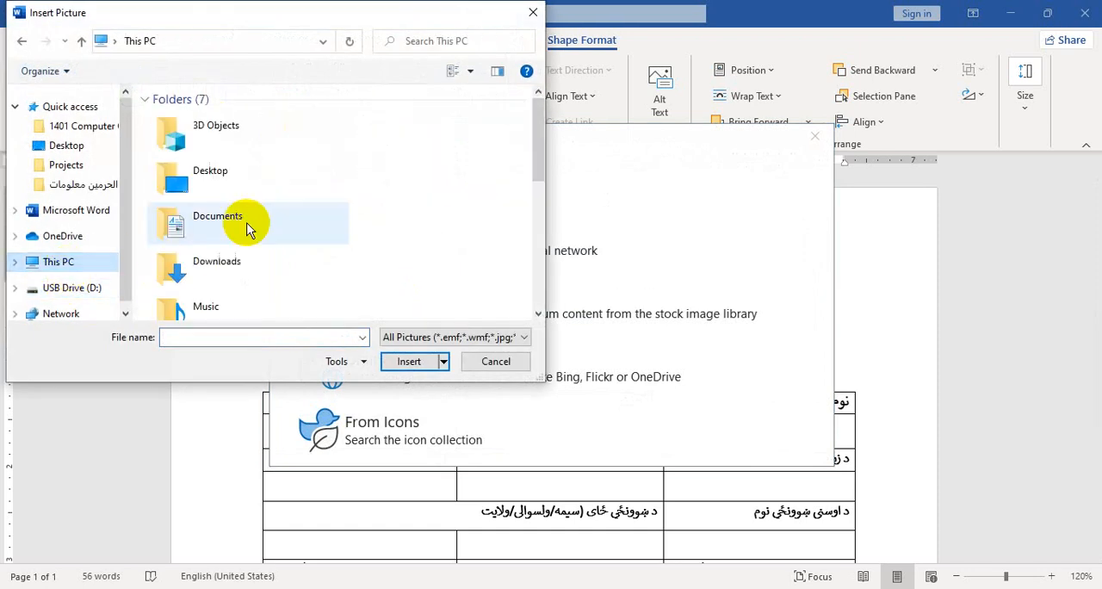
scroll(281, 217, "down", 5)
double_click(250, 257)
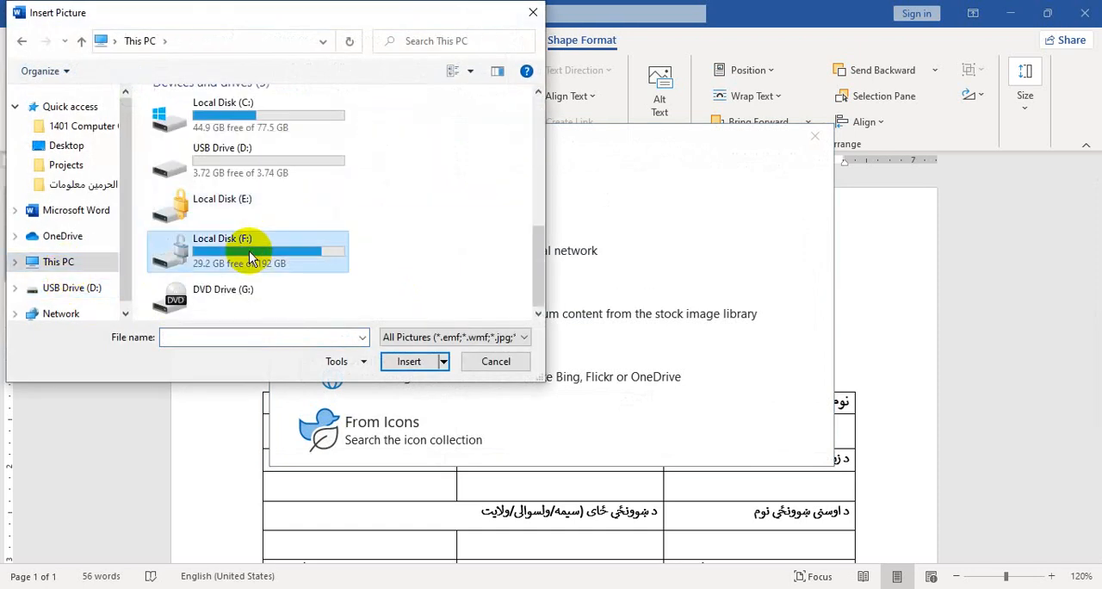
scroll(377, 217, "down", 3)
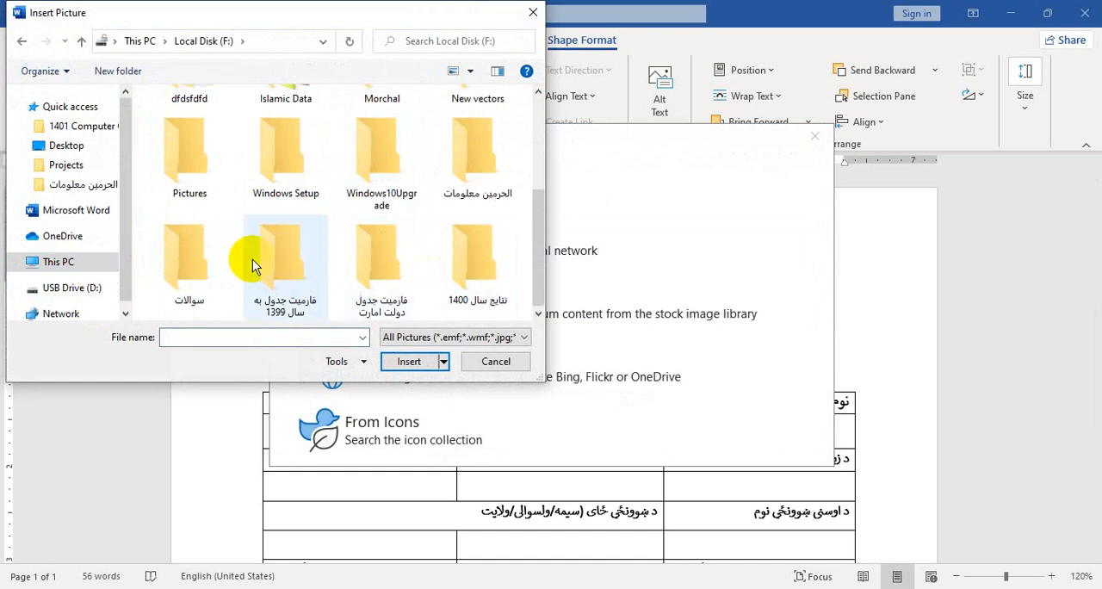
double_click(460, 175)
double_click(207, 252)
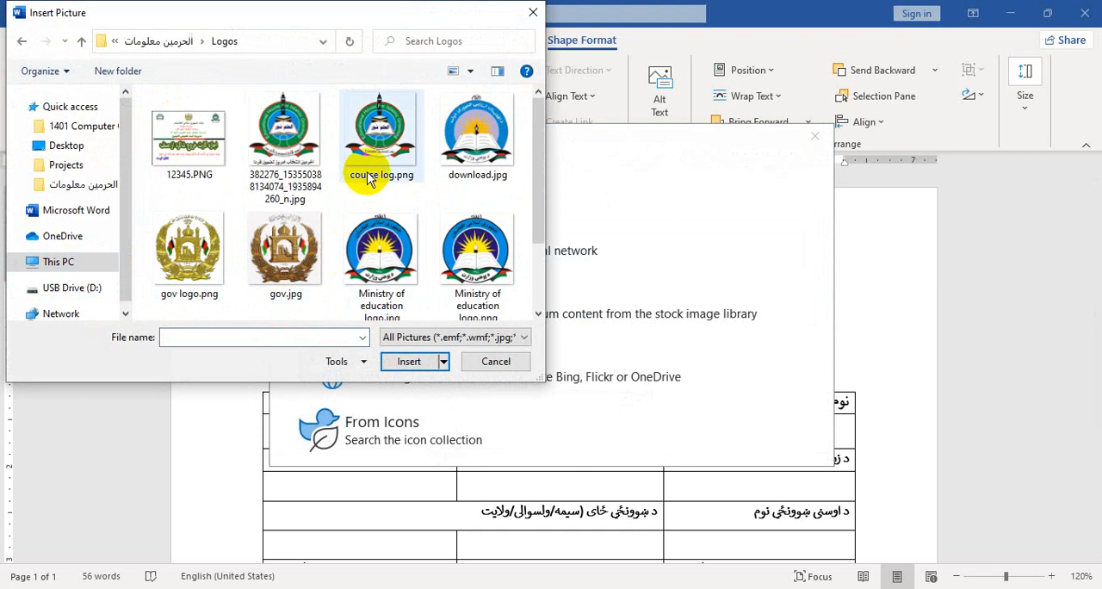
left_click(209, 244)
double_click(209, 242)
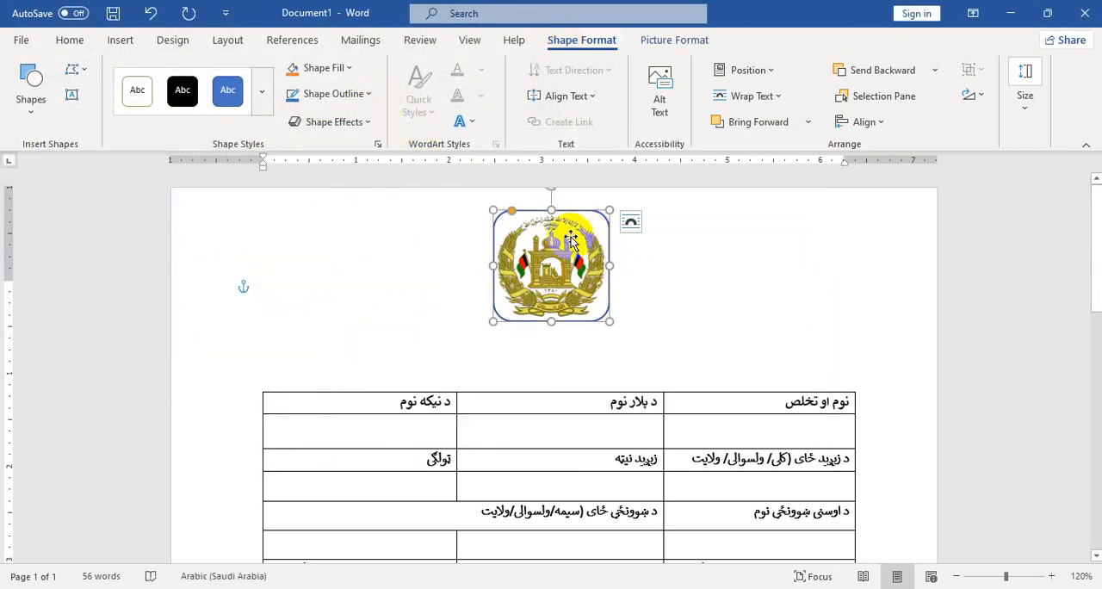
Remove the outline from the emblem shape and add an empty line between the emblem and the table
left_click(360, 103)
left_click(360, 277)
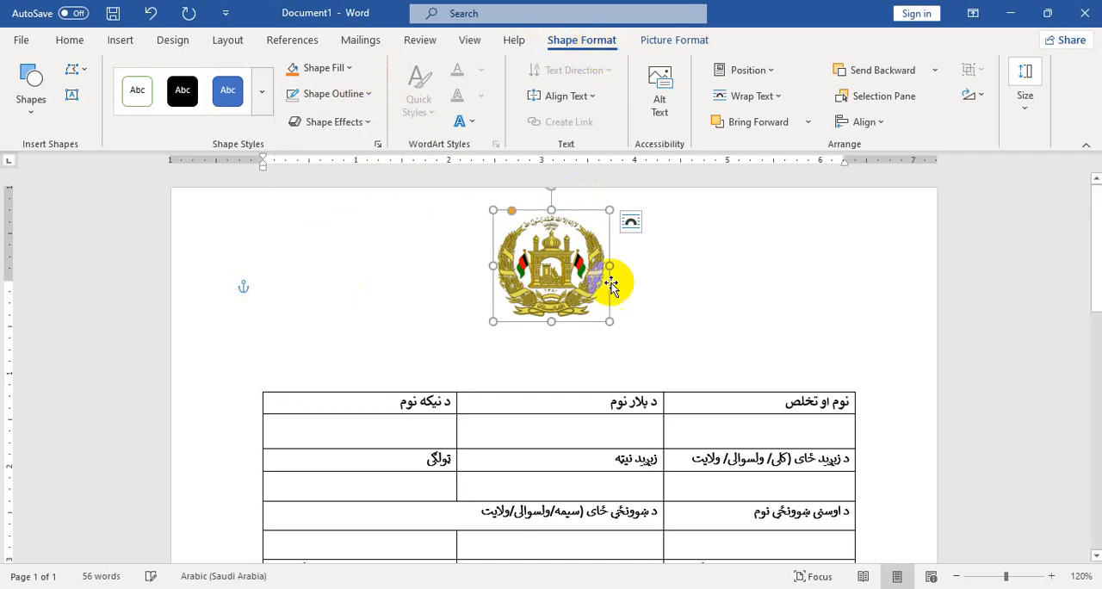
left_click(653, 285)
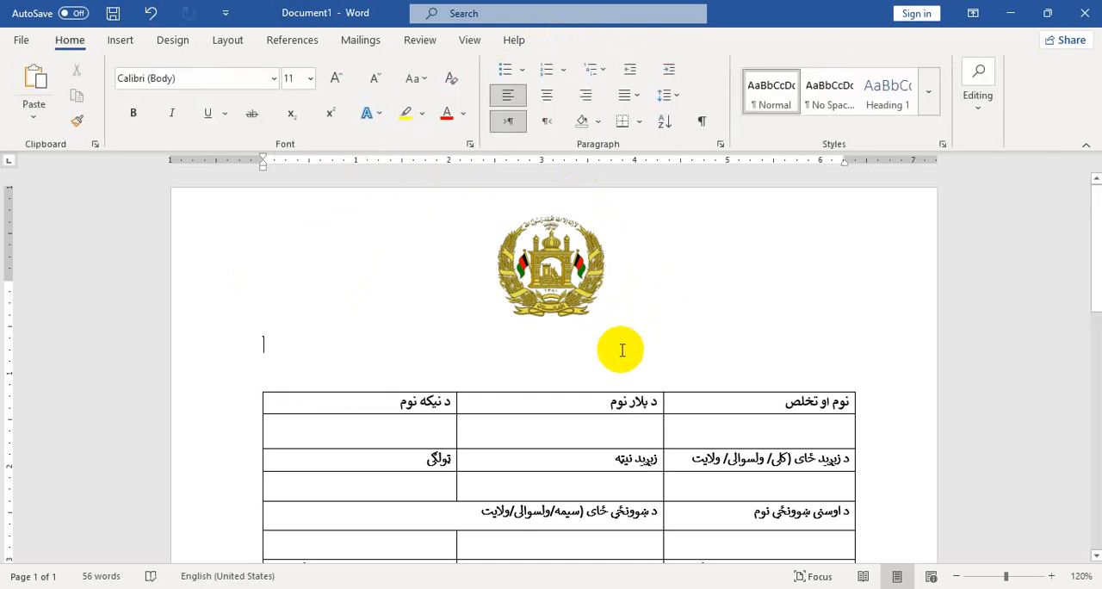
key("Return")
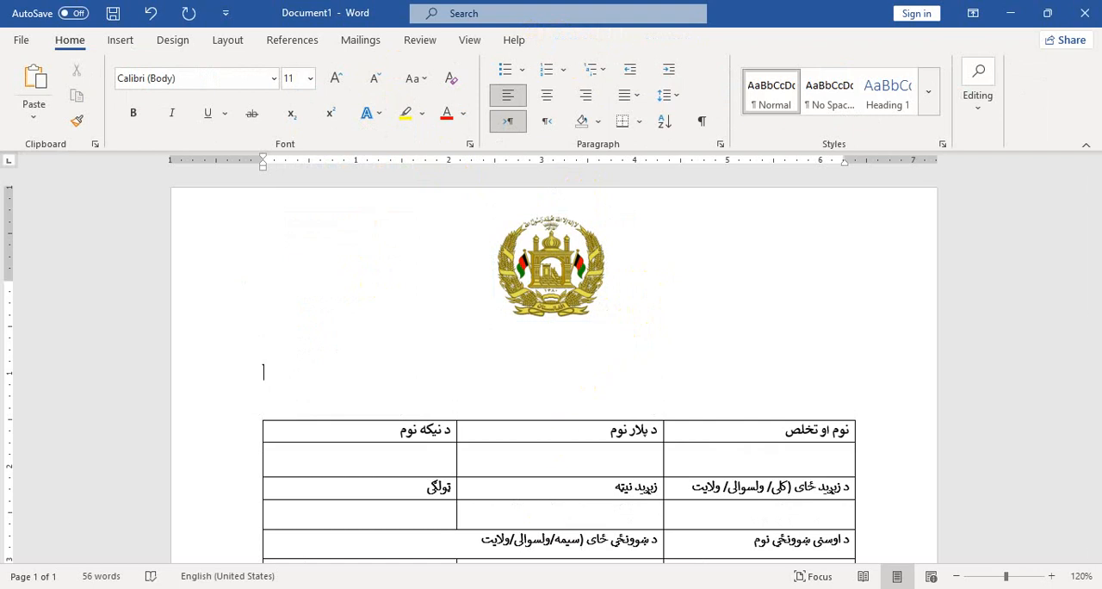
Following the heading placement on the reference form, draw a wide rectangle between emblem and table and give it a white, green-outlined style
left_click(499, 551)
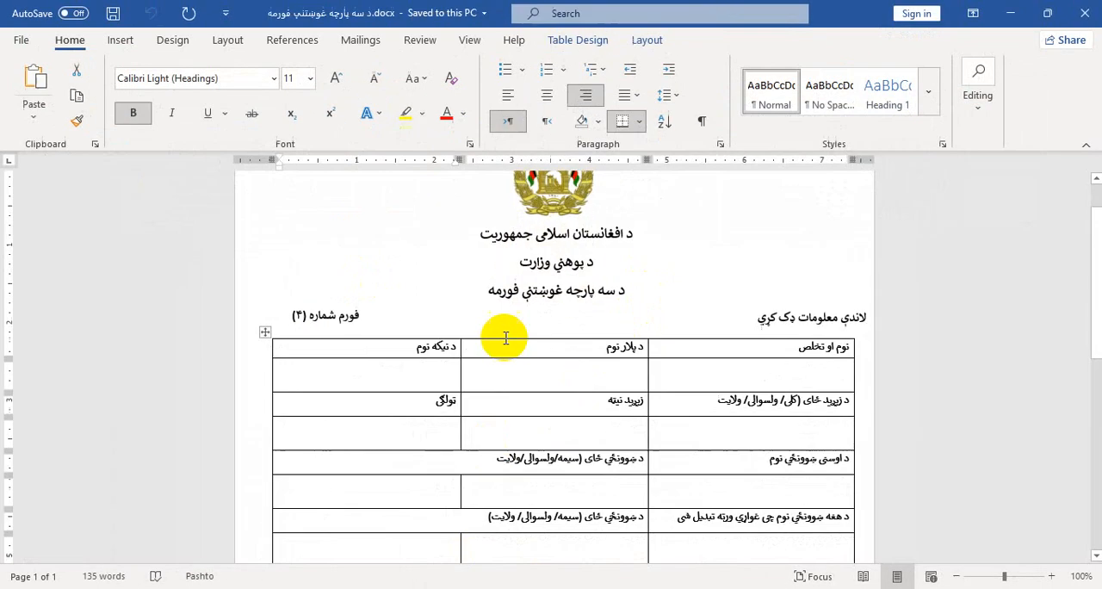
left_click(528, 272)
left_click(1010, 13)
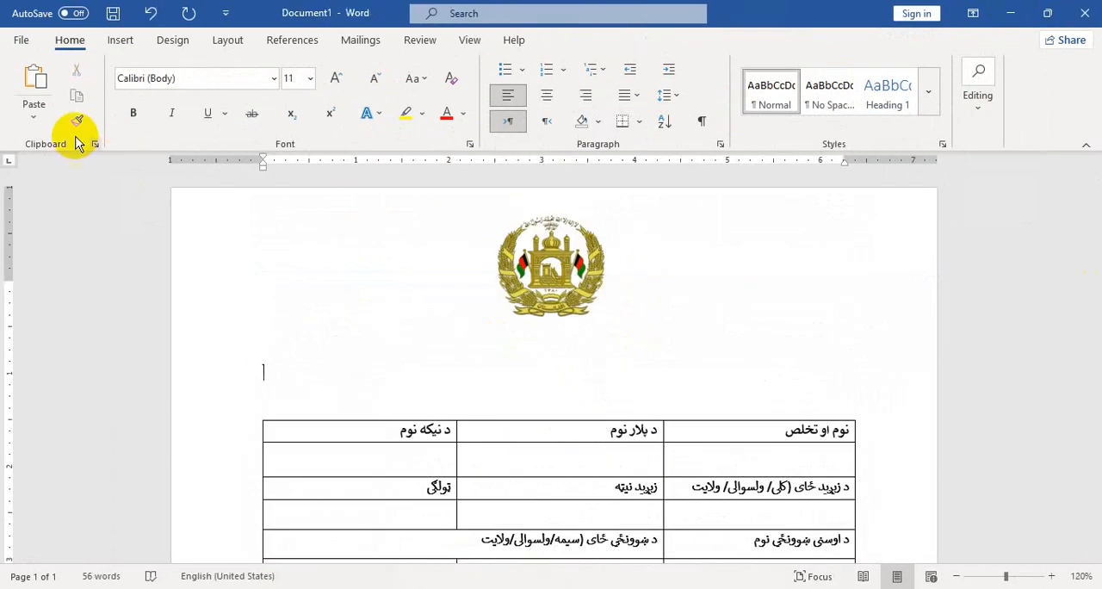
left_click(120, 40)
left_click(211, 69)
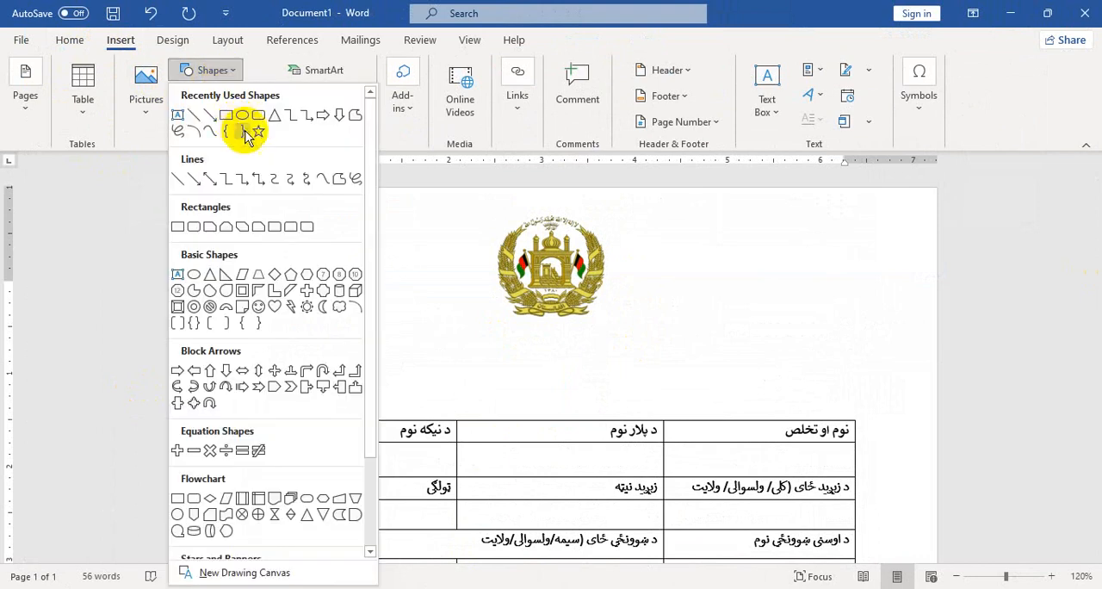
left_click(226, 117)
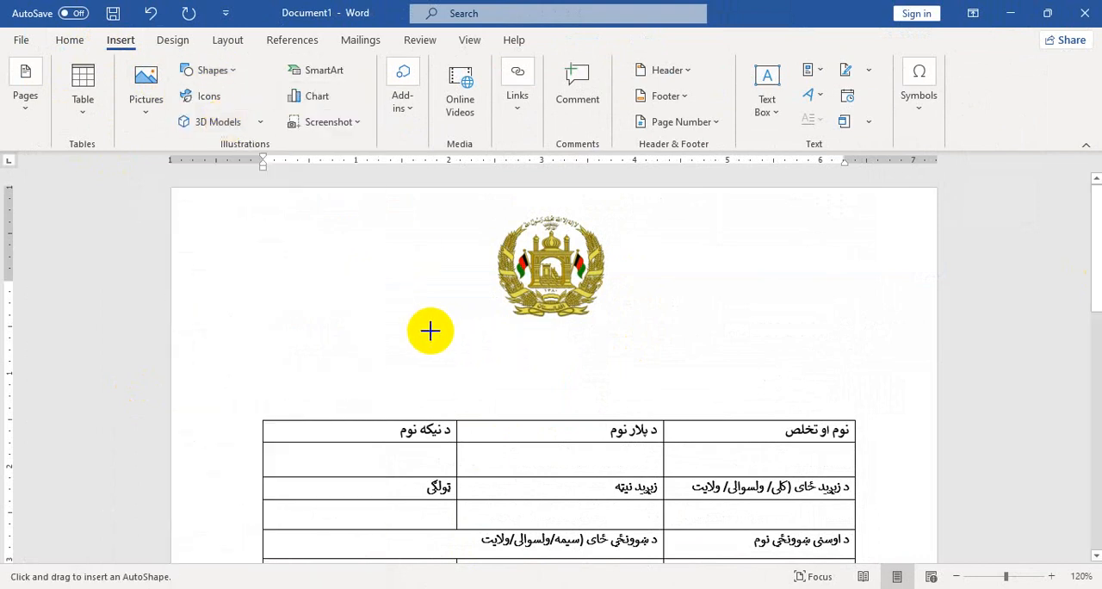
left_click_drag(430, 330, 707, 402)
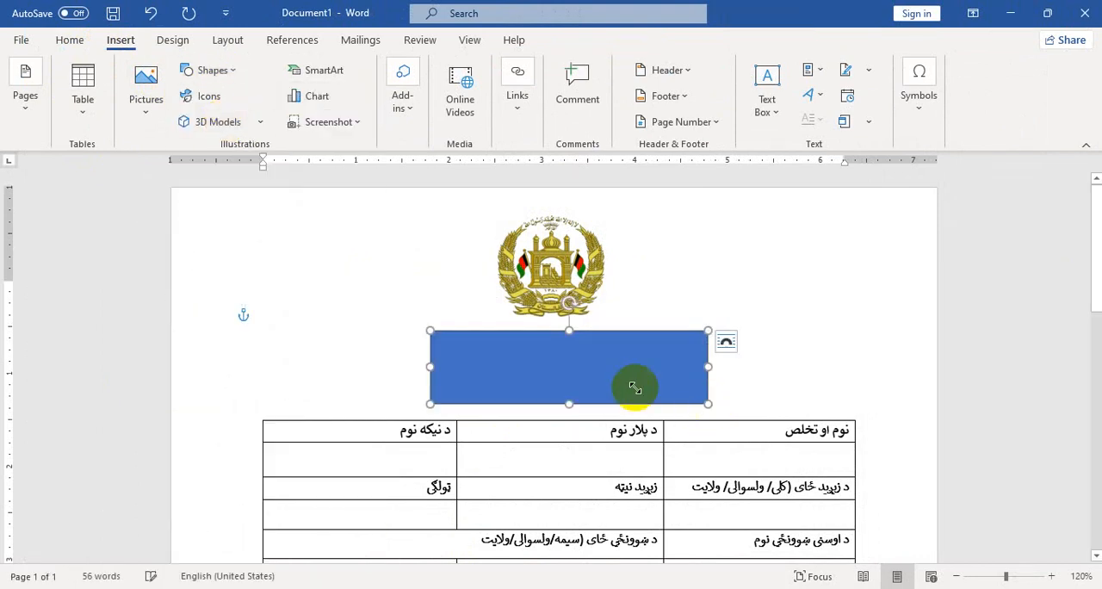
left_click(154, 95)
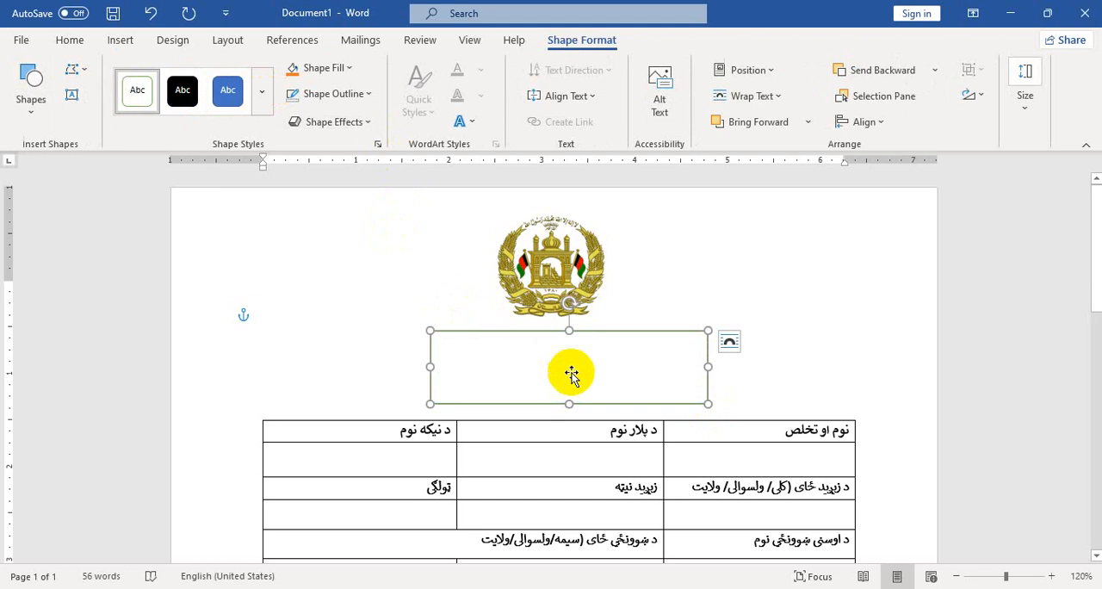
Copy the reference form's first heading line into the rectangle as 'د افغانستان اسلامي جمهوریت' and begin a second line
mouse_move(573, 588)
left_click(536, 551)
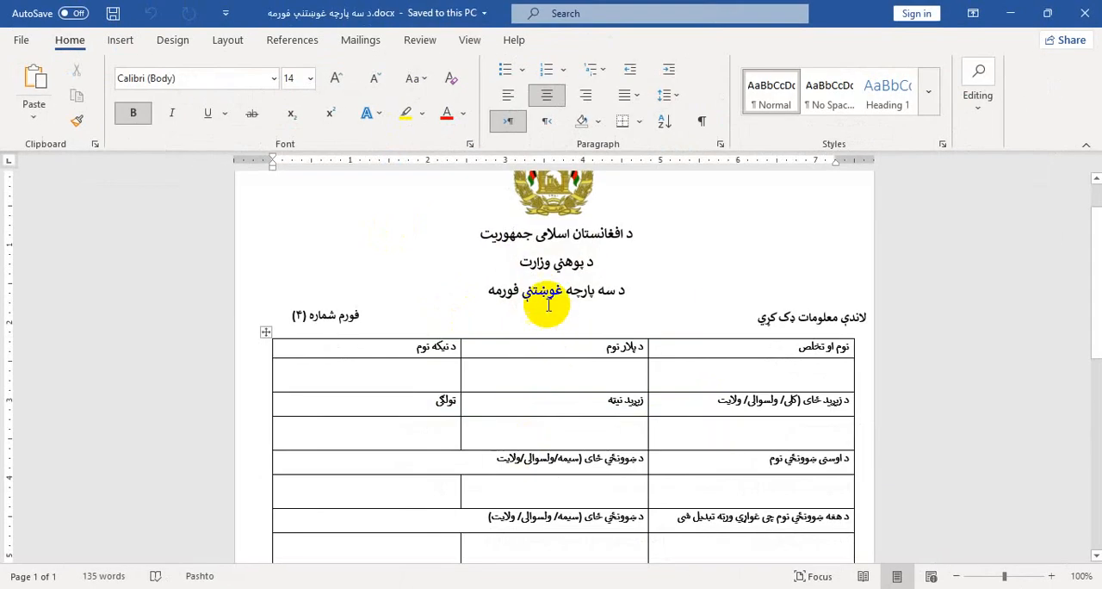
left_click_drag(486, 285, 635, 239)
left_click(637, 262)
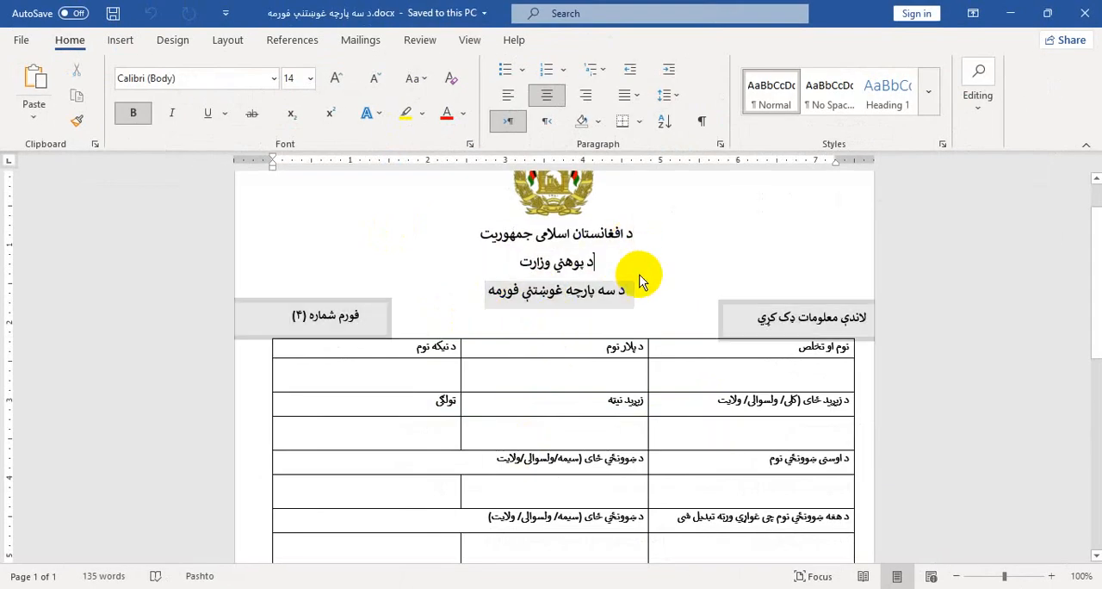
left_click(1013, 15)
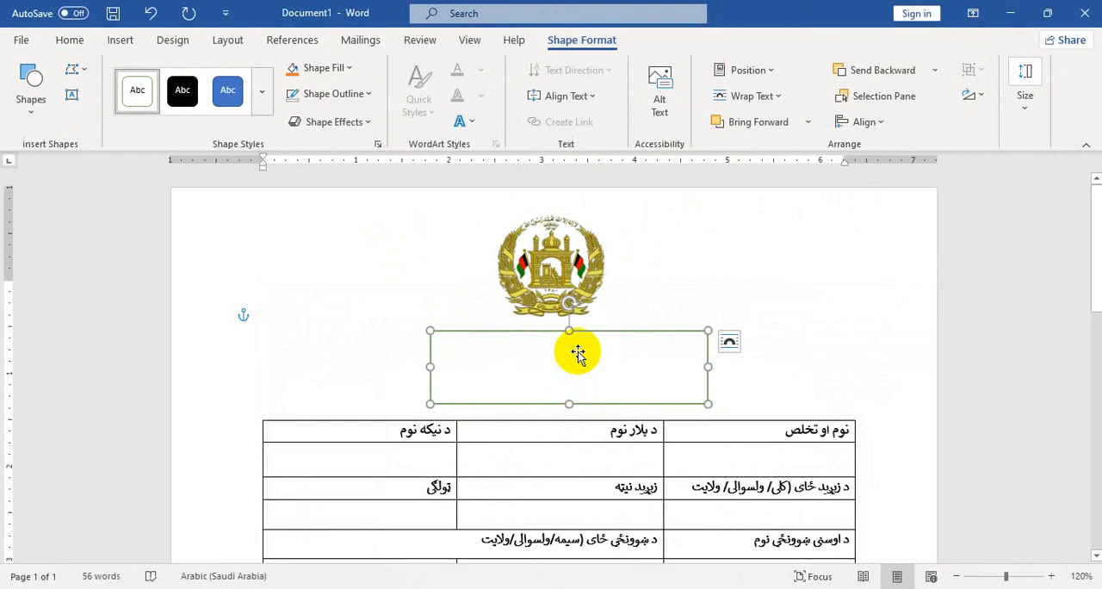
left_click(578, 353)
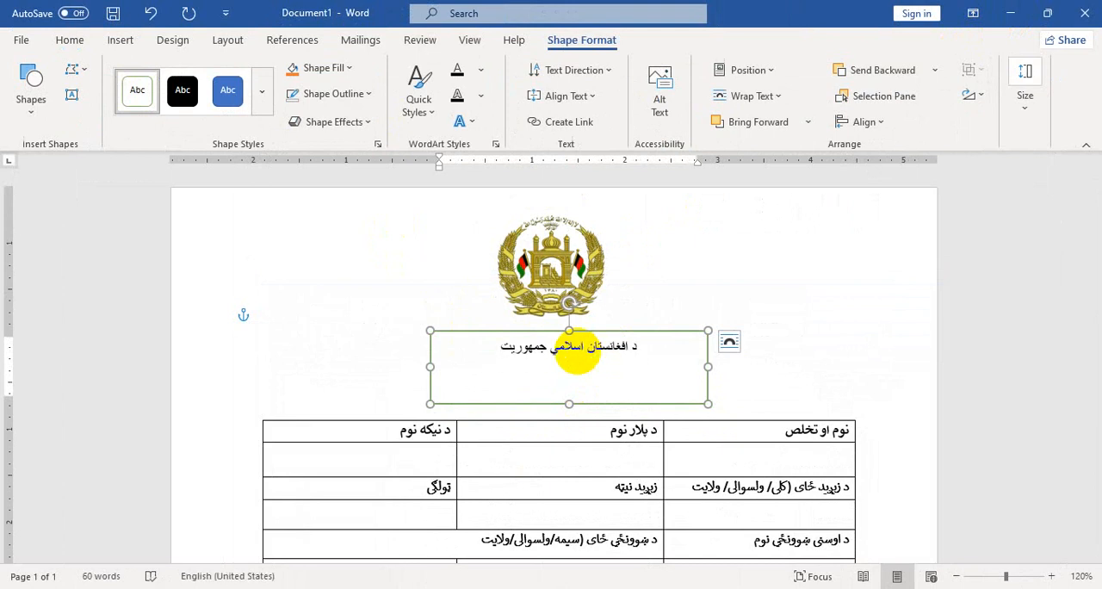
key("Return")
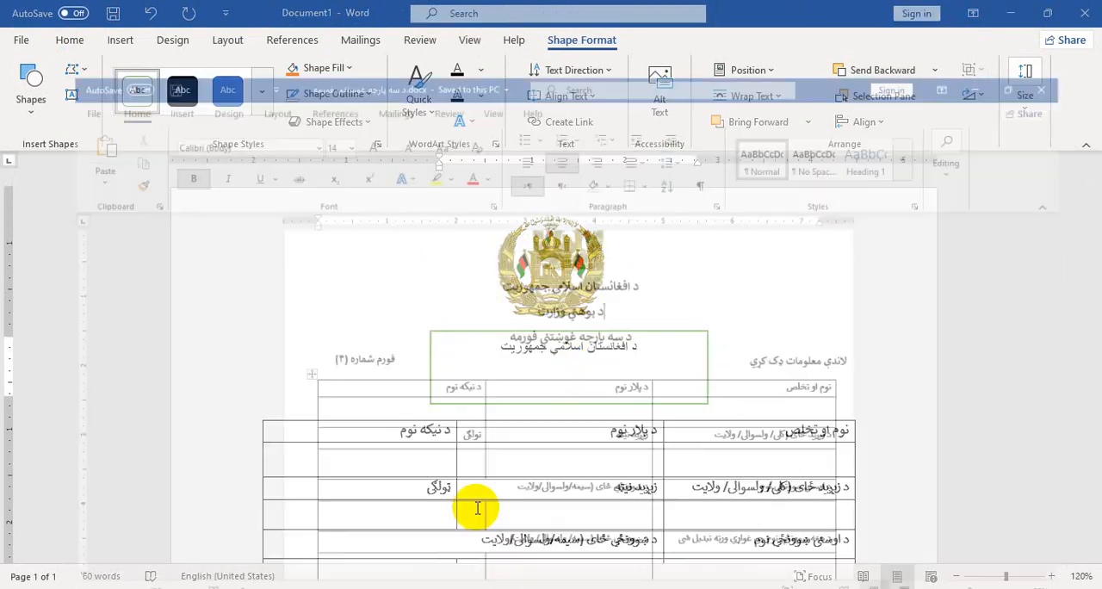
Following the reference form, enter 'د پوهنی وزارت' as the second heading line and begin a third line
left_click(474, 504)
left_click(1015, 22)
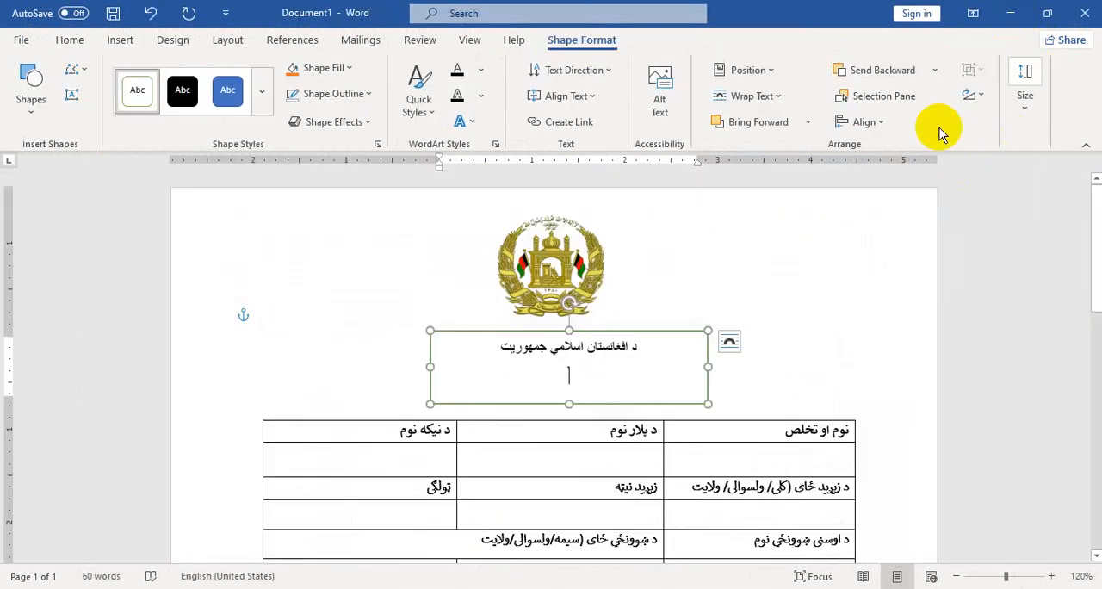
type("د پوهنې")
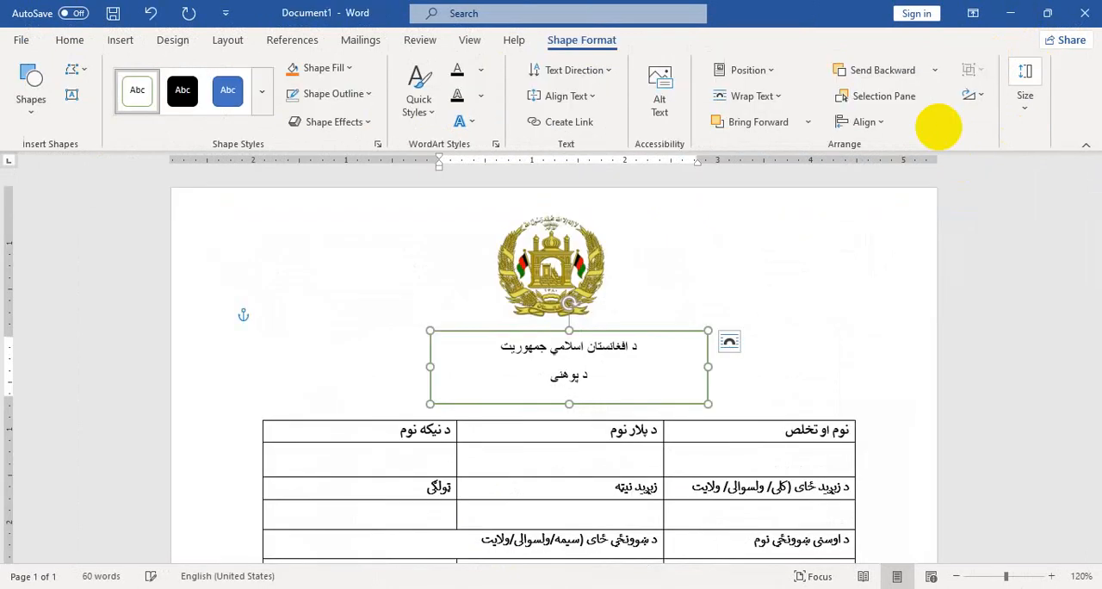
type(" وزارت")
key("Return")
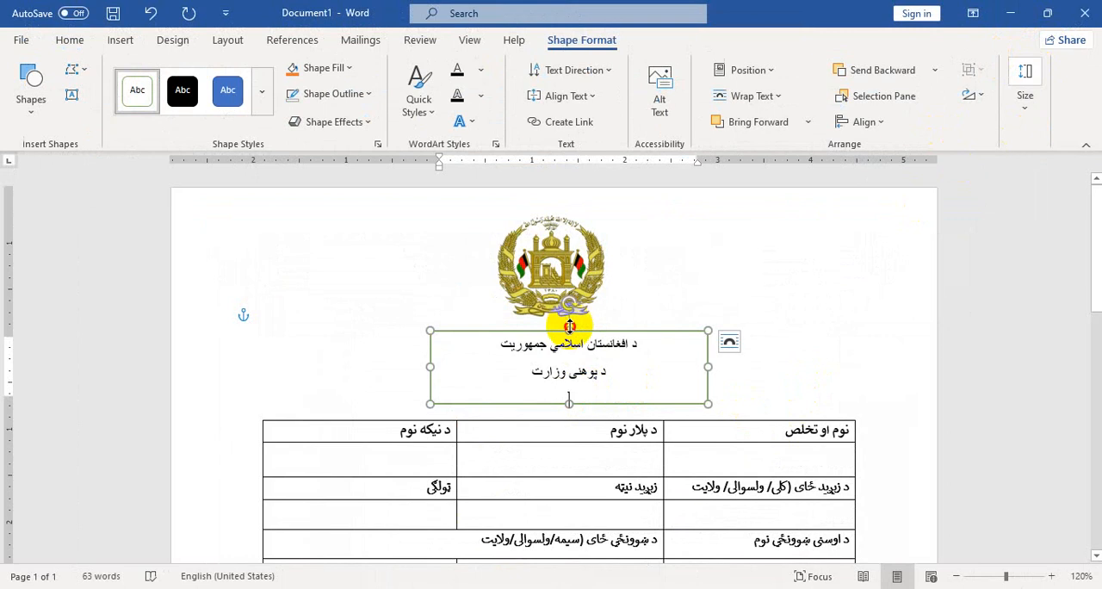
Extend the heading rectangle slightly upward and enter the reference's third line as 'د سه پارچه غوښتنی فورمه'
left_click_drag(569, 325, 566, 320)
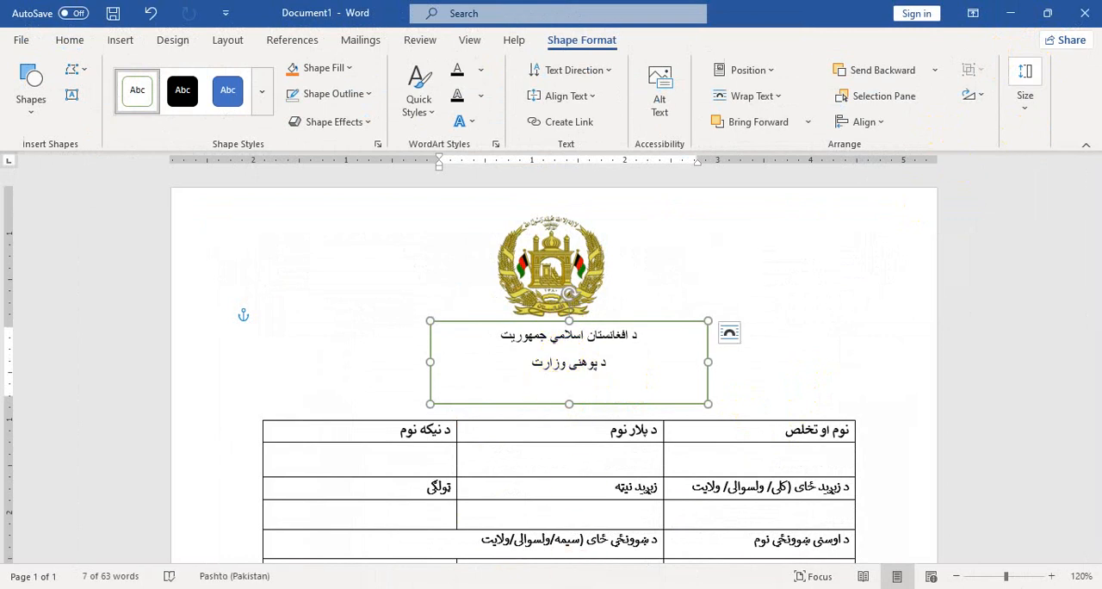
left_click(509, 546)
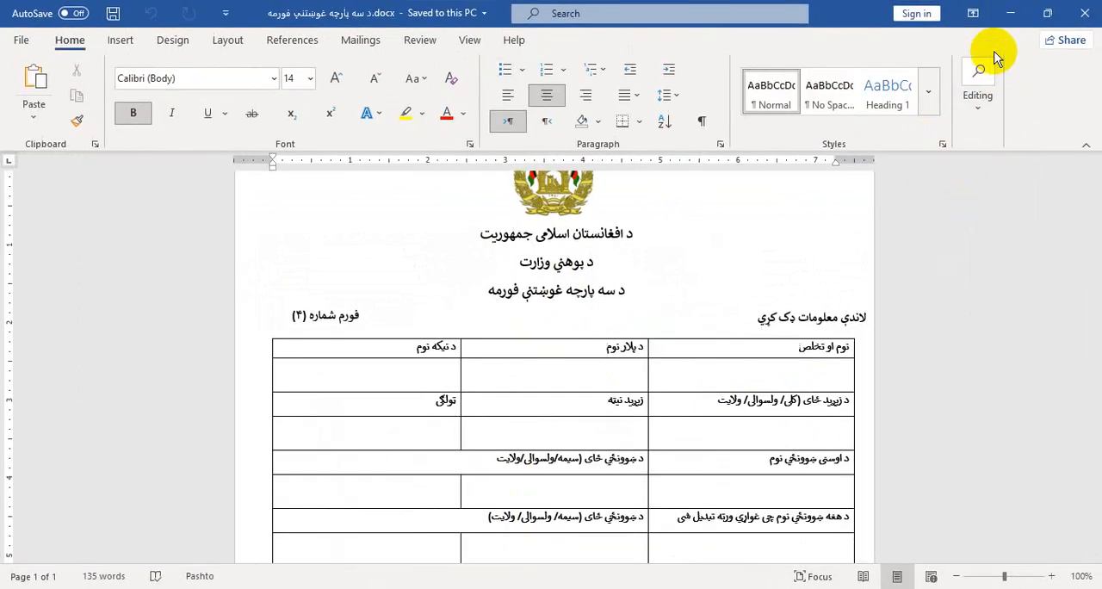
left_click(1005, 17)
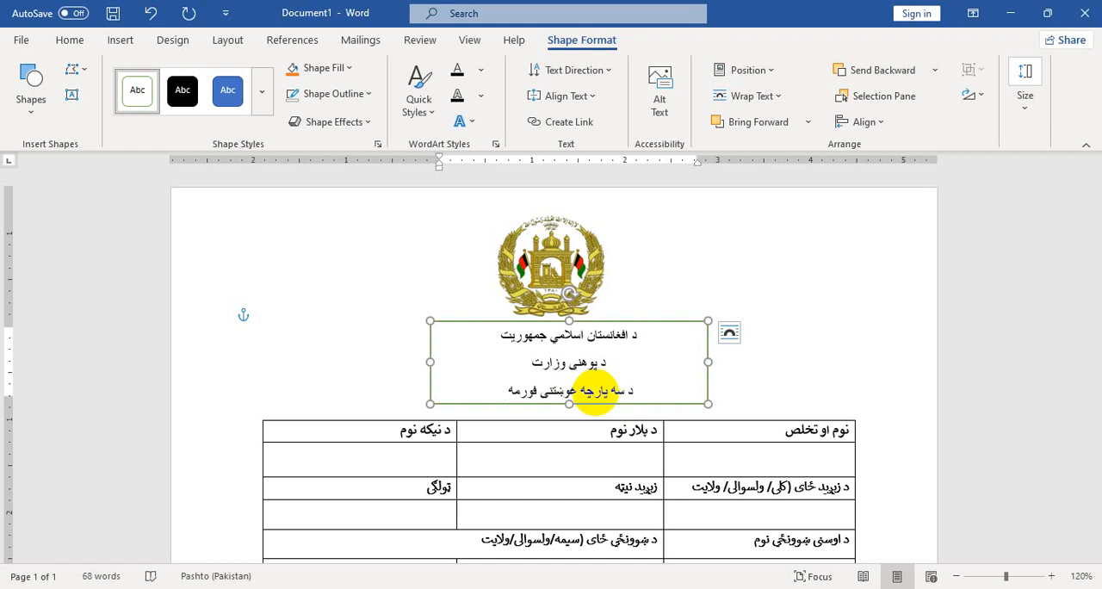
Add two empty lines above the table to make more room beneath the heading rectangle
scroll(819, 423, "down", 8)
scroll(818, 405, "up", 5)
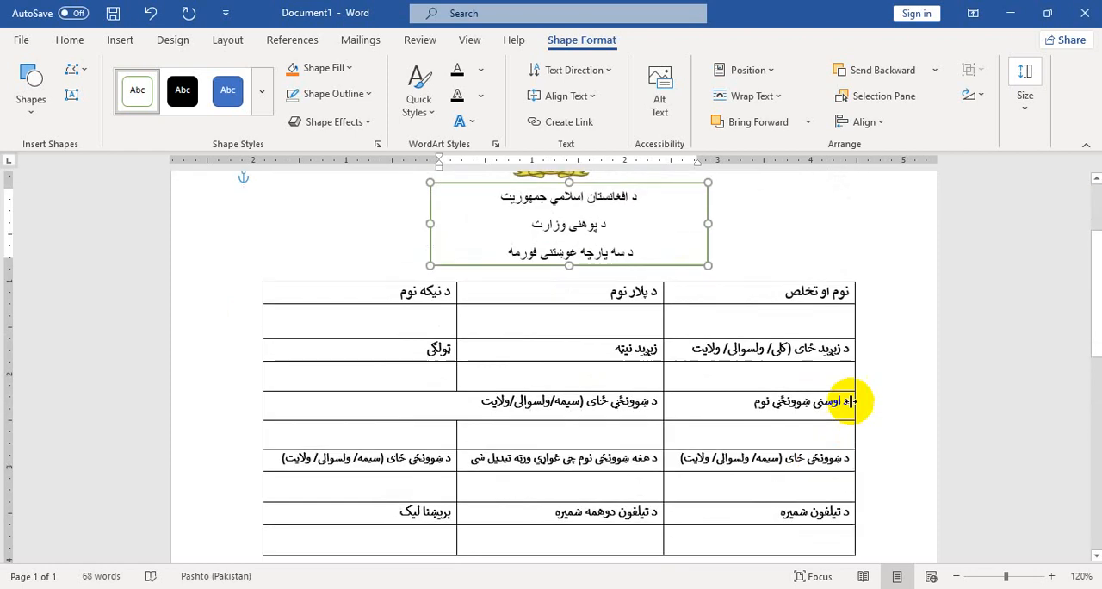
left_click(757, 249)
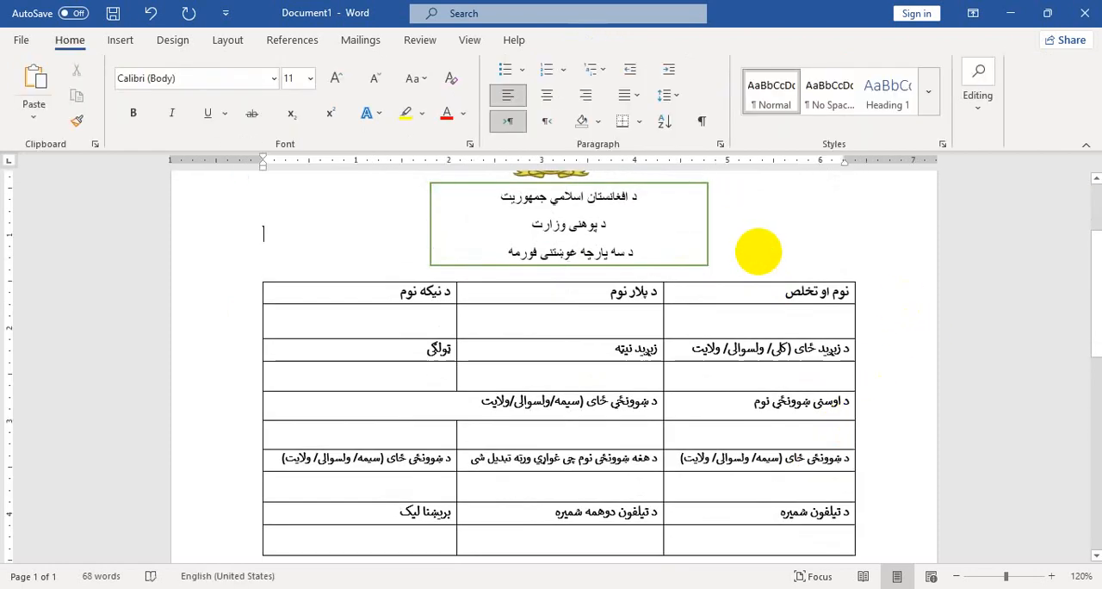
key("Return")
key("Return")
Move the heading rectangle slightly down so it is centred under the emblem, and extend its lower edge
left_click(614, 252)
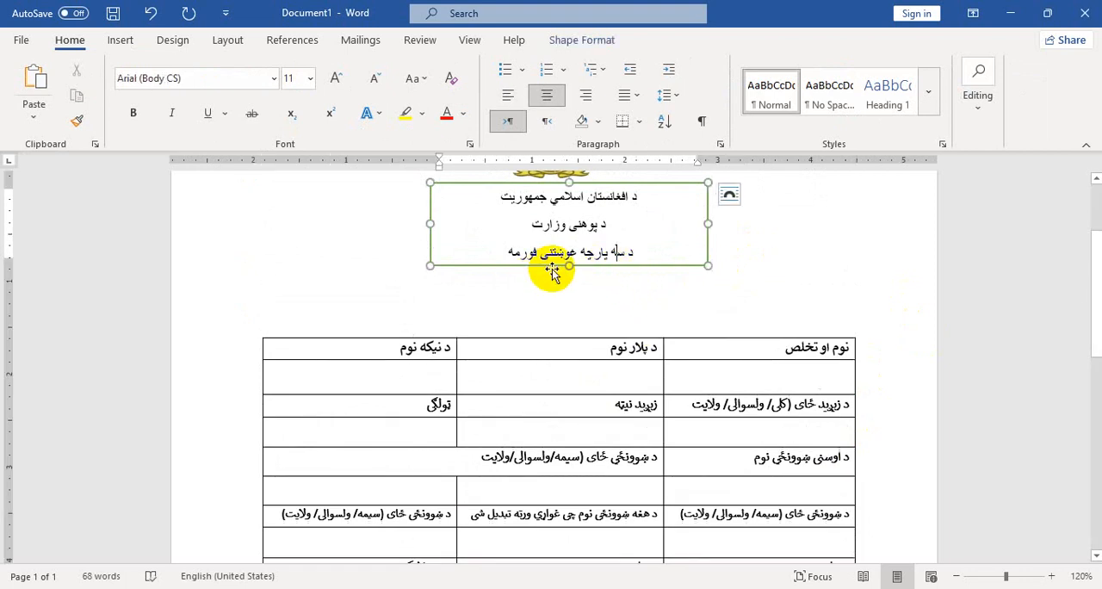
left_click(588, 196)
left_click_drag(591, 185, 571, 192)
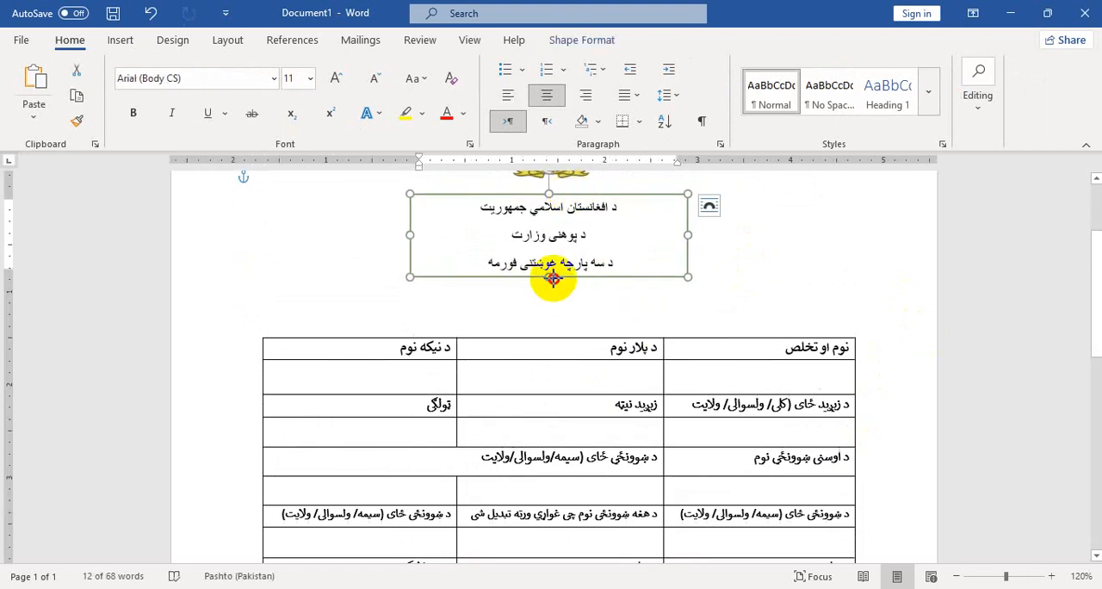
left_click_drag(551, 277, 553, 305)
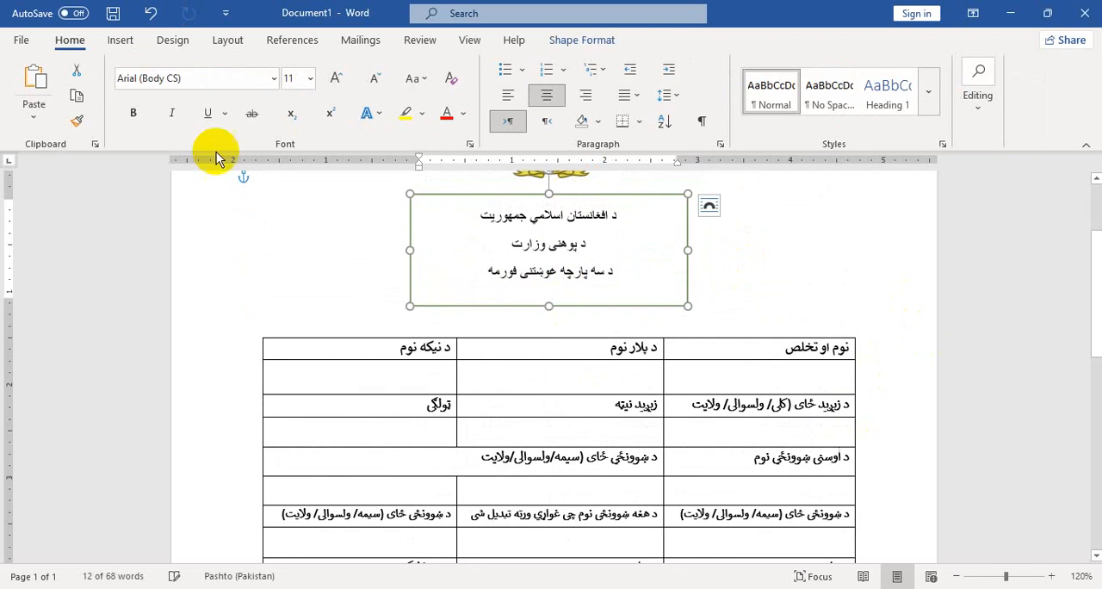
Format the three heading lines in Calibri (Body), 14 pt, bold
left_click(274, 80)
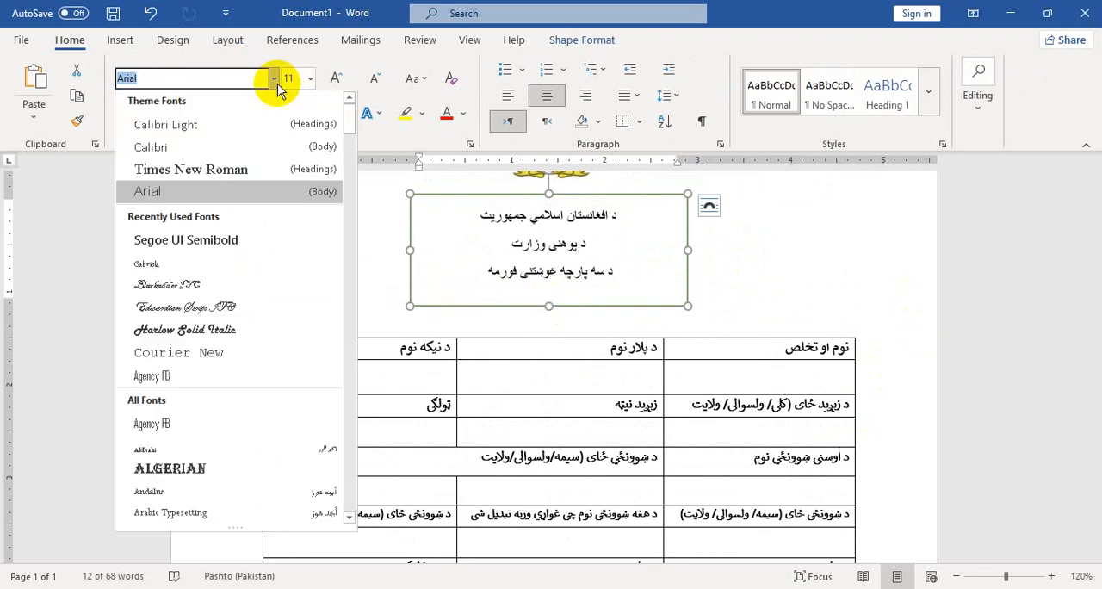
left_click(277, 142)
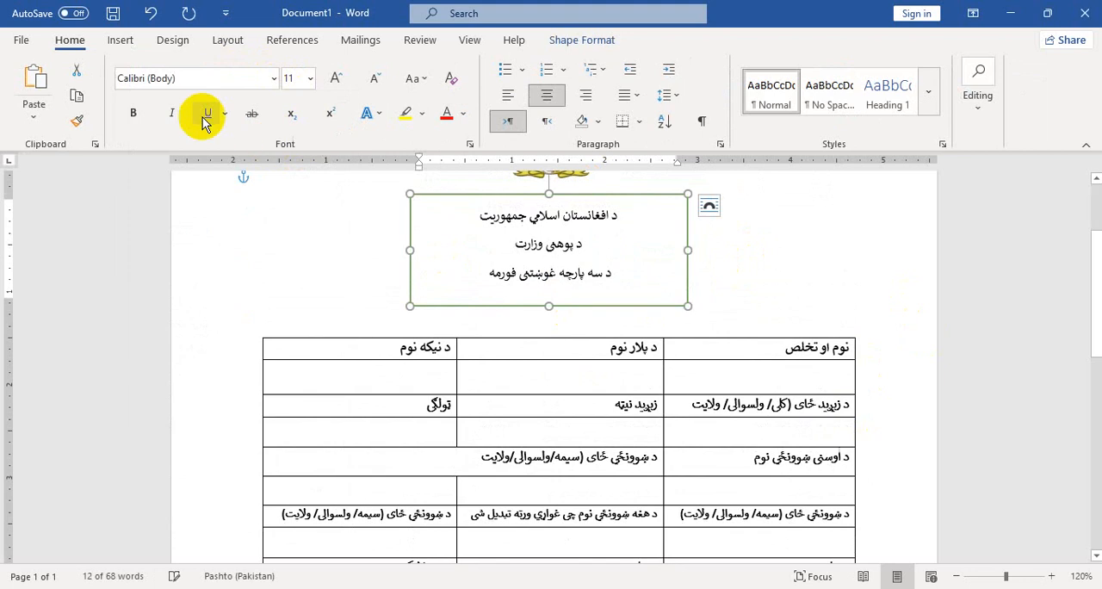
left_click(340, 80)
left_click(338, 78)
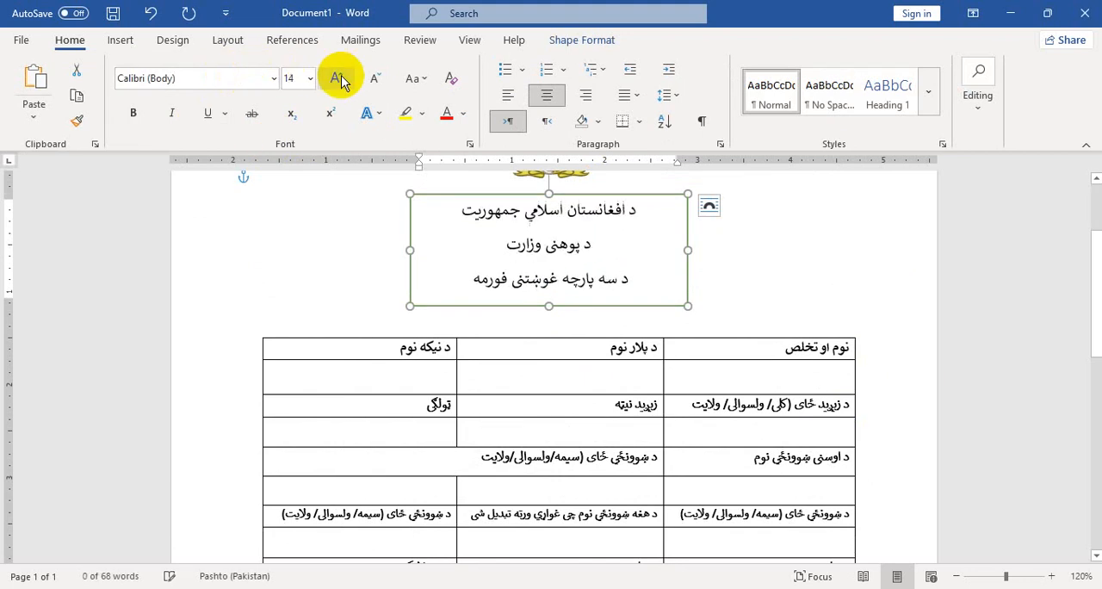
left_click(141, 121)
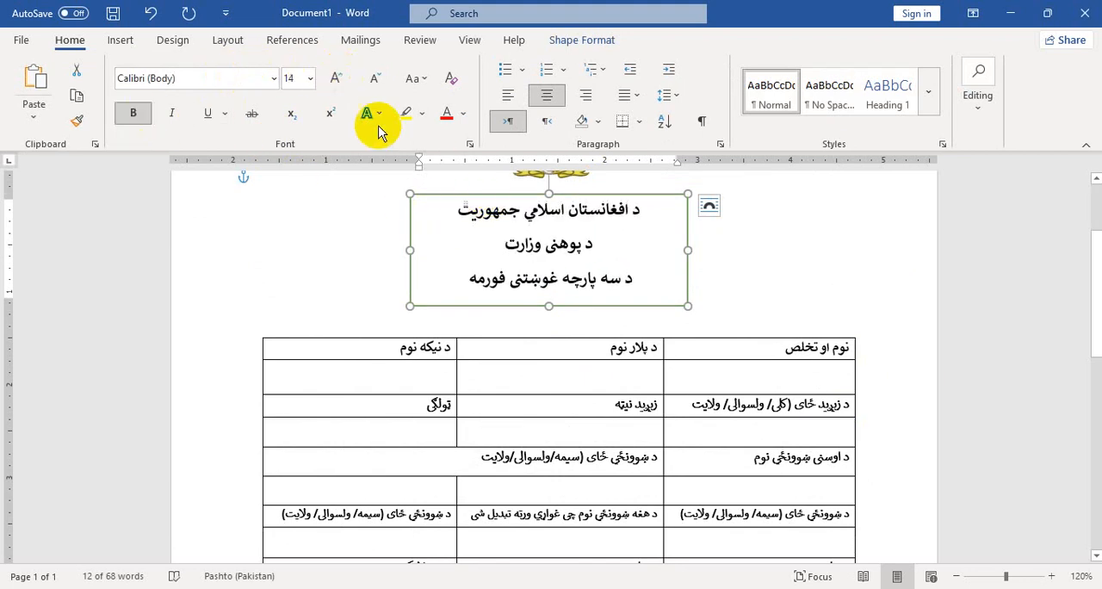
Remove the outline from the heading rectangle and deselect it
left_click(551, 42)
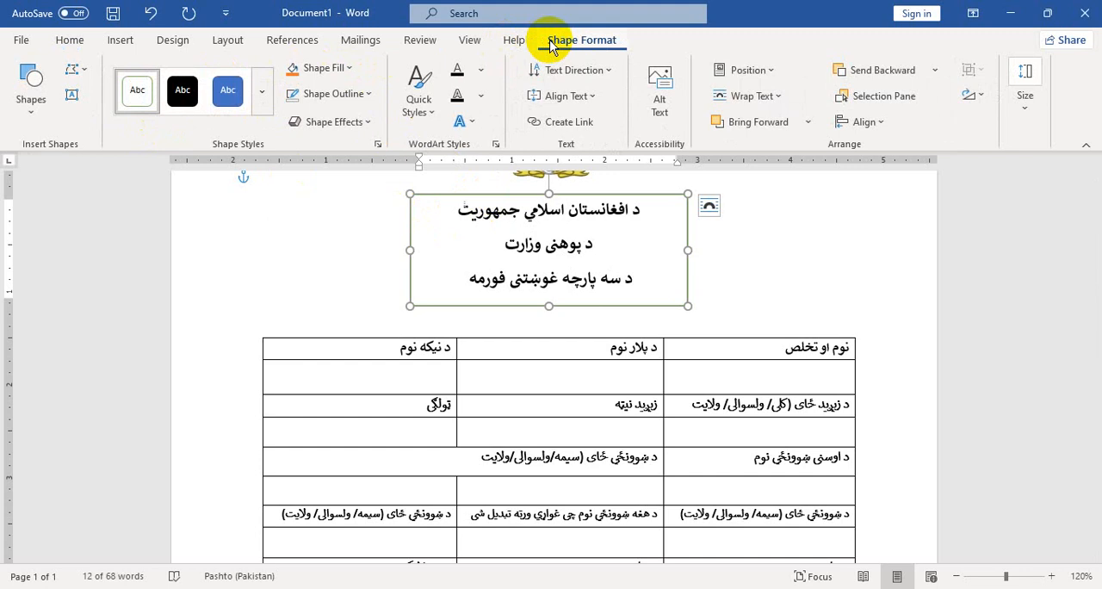
left_click(366, 94)
left_click(349, 274)
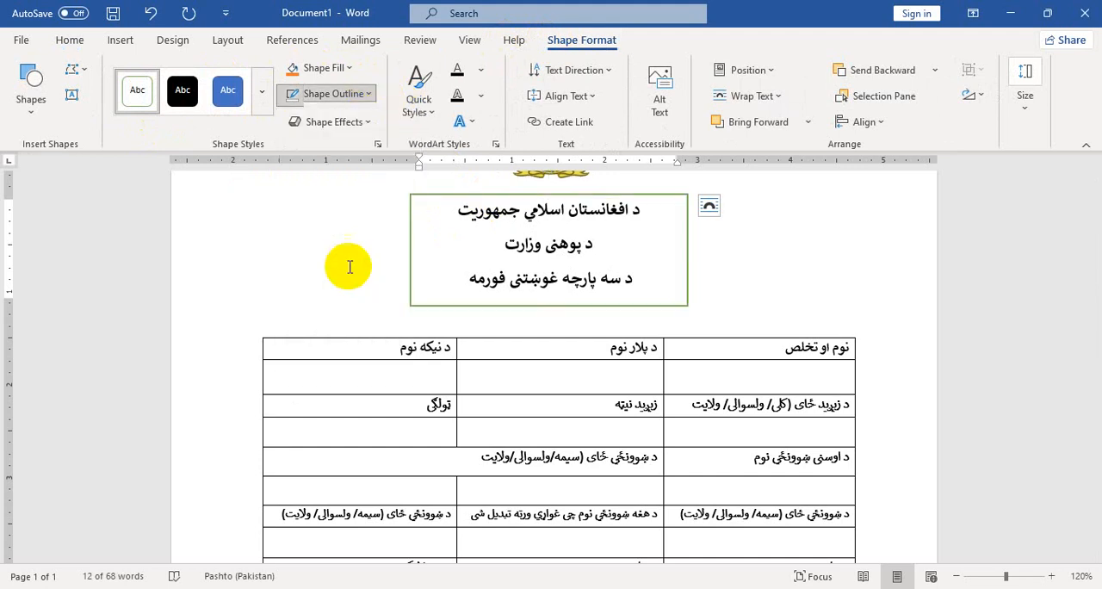
left_click(781, 280)
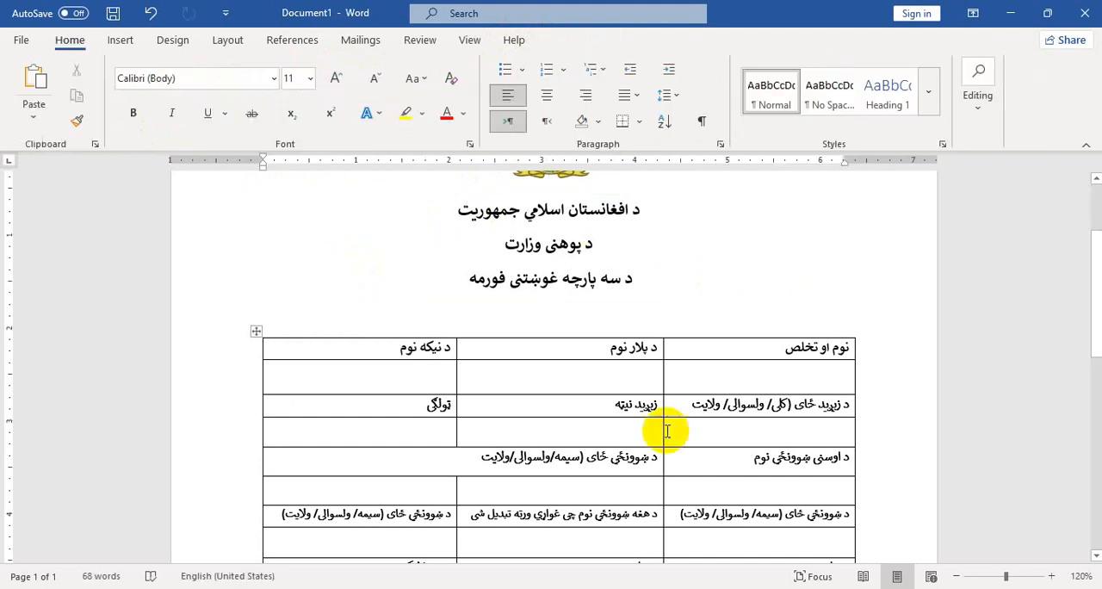
Check the reference form, and draw a wide, one-line text box between the heading lines and the table in Document1, spanning the table's width
left_click(534, 570)
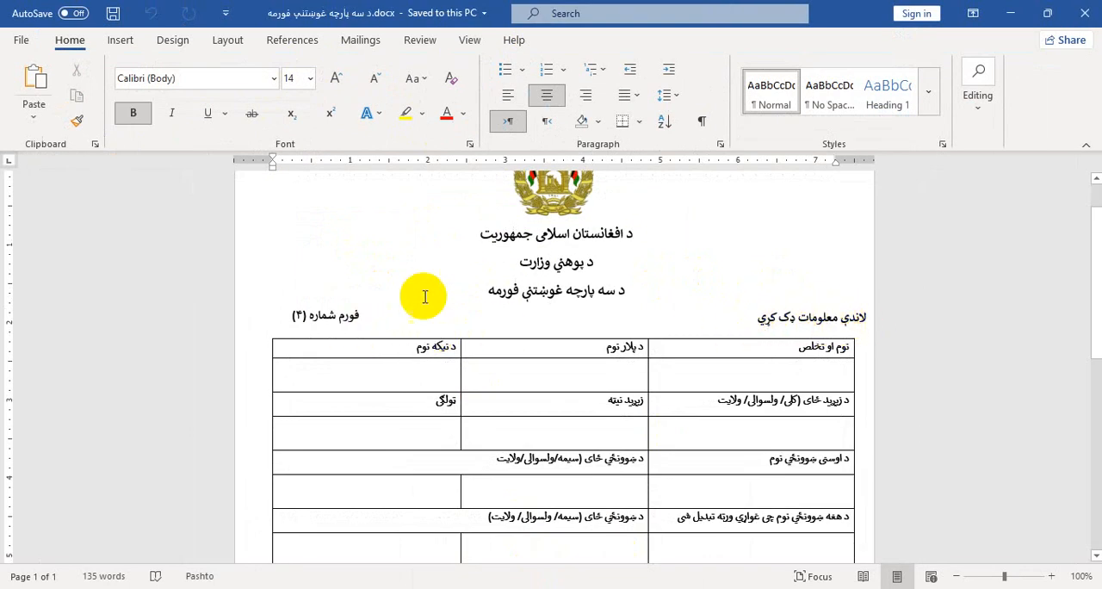
left_click(1011, 13)
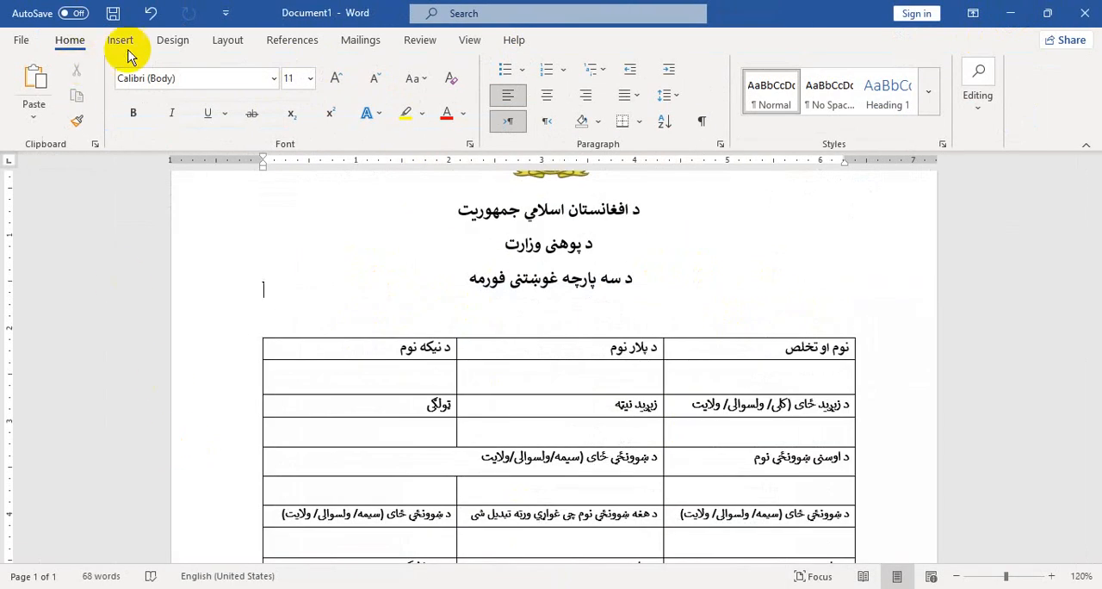
left_click(125, 43)
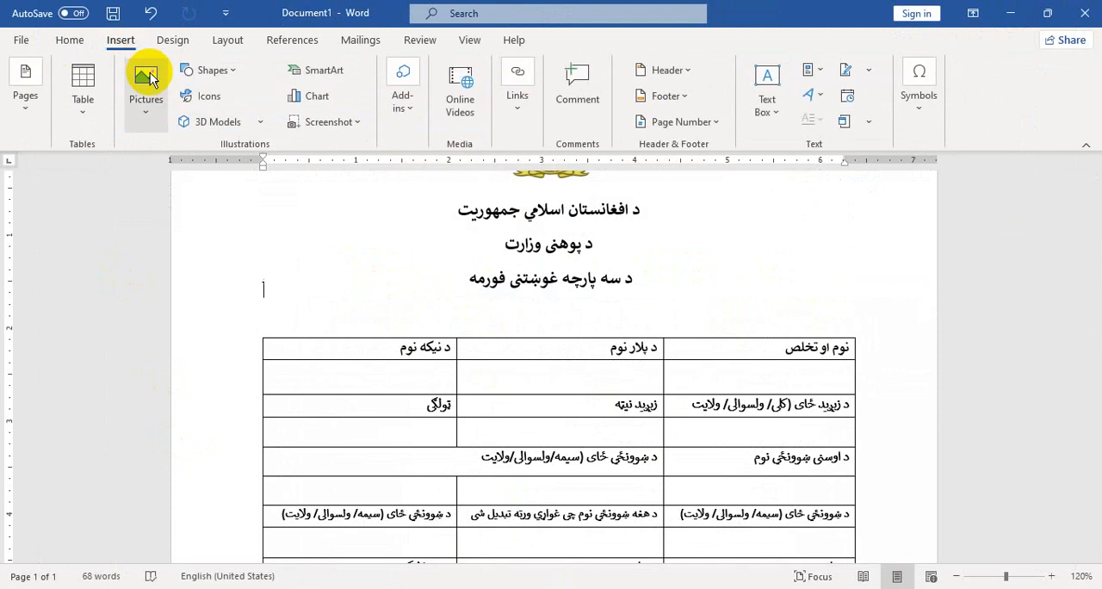
left_click(211, 70)
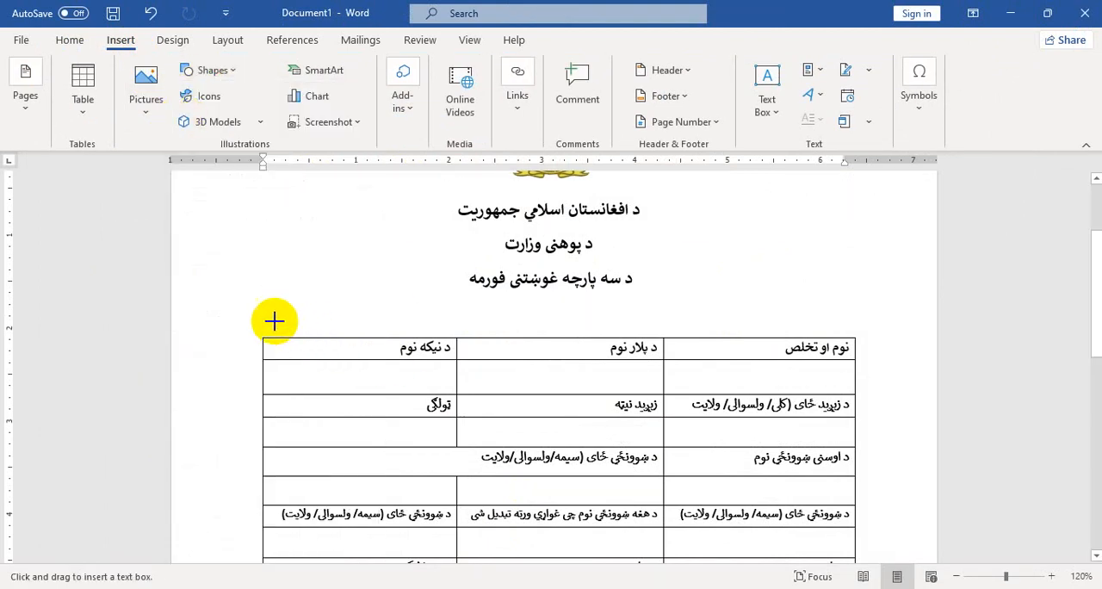
left_click_drag(260, 306, 852, 332)
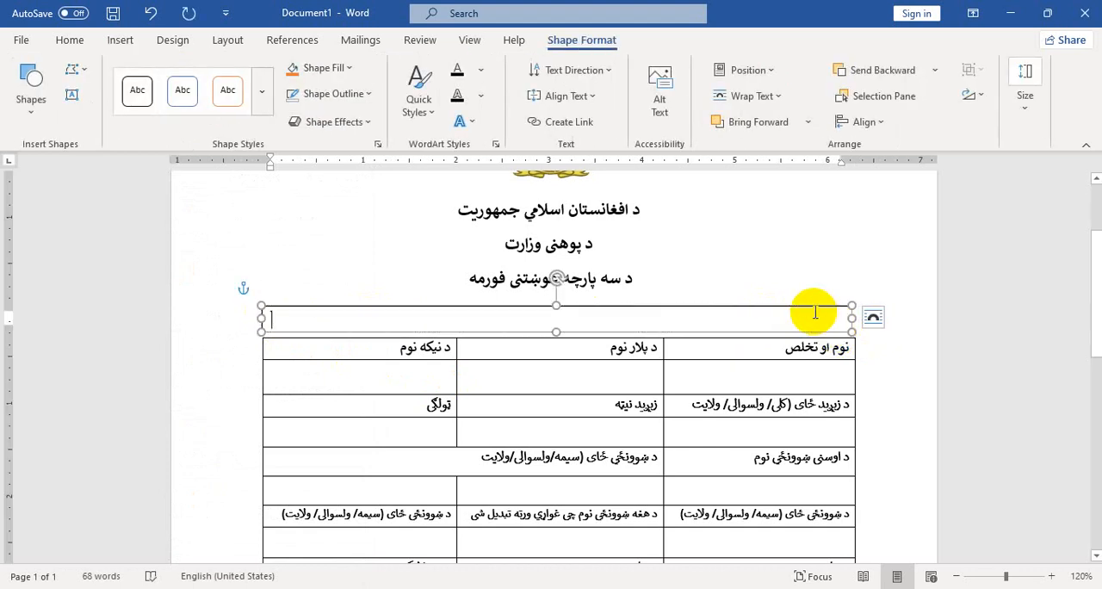
Switch to right-to-left Pashto input and enter the label "لاندې معلومات ډک کړي" in the text box, following the reference form
key("alt+shift")
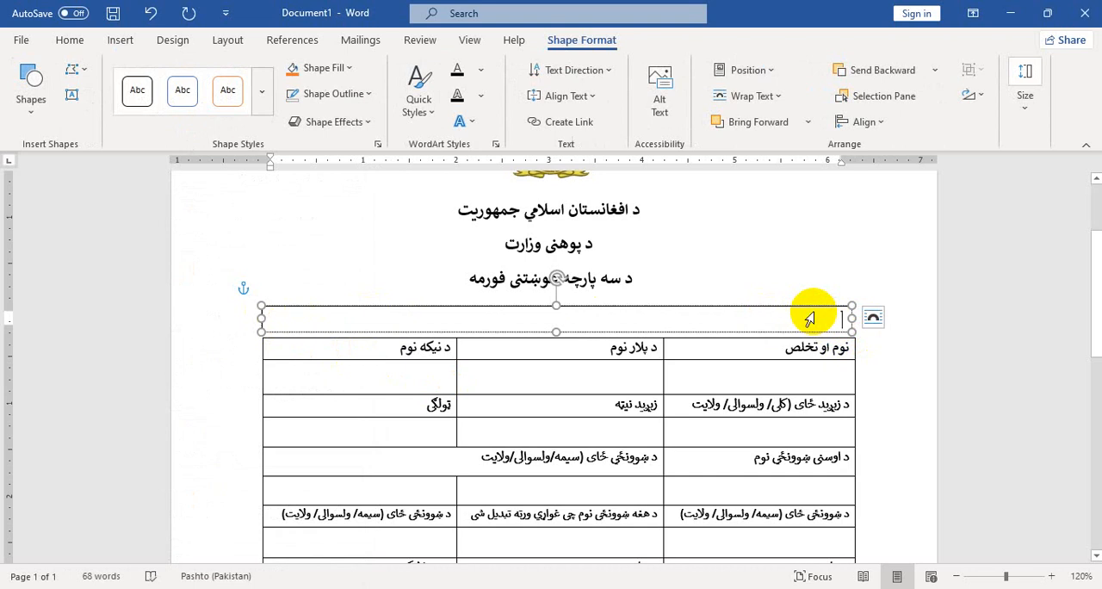
mouse_move(590, 559)
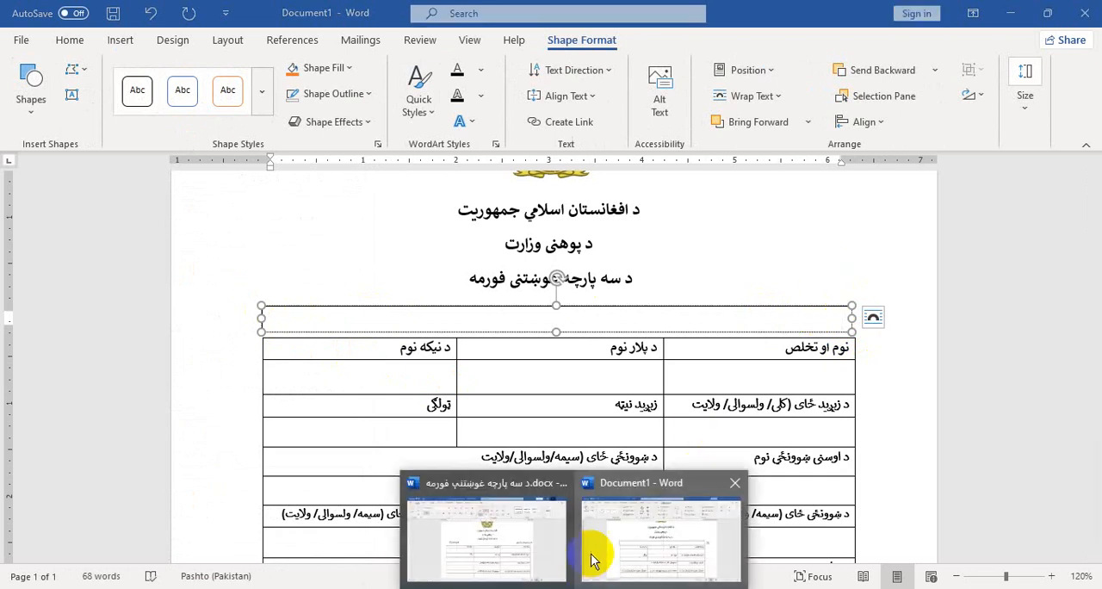
left_click(534, 536)
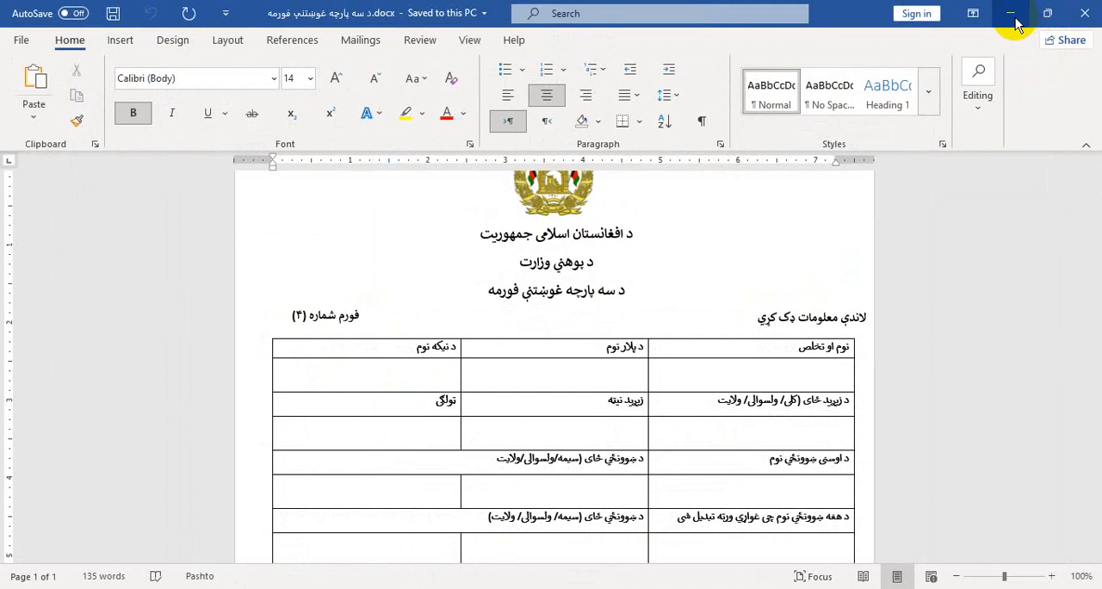
left_click(1015, 20)
type("لاندې معلومات ډک کړي")
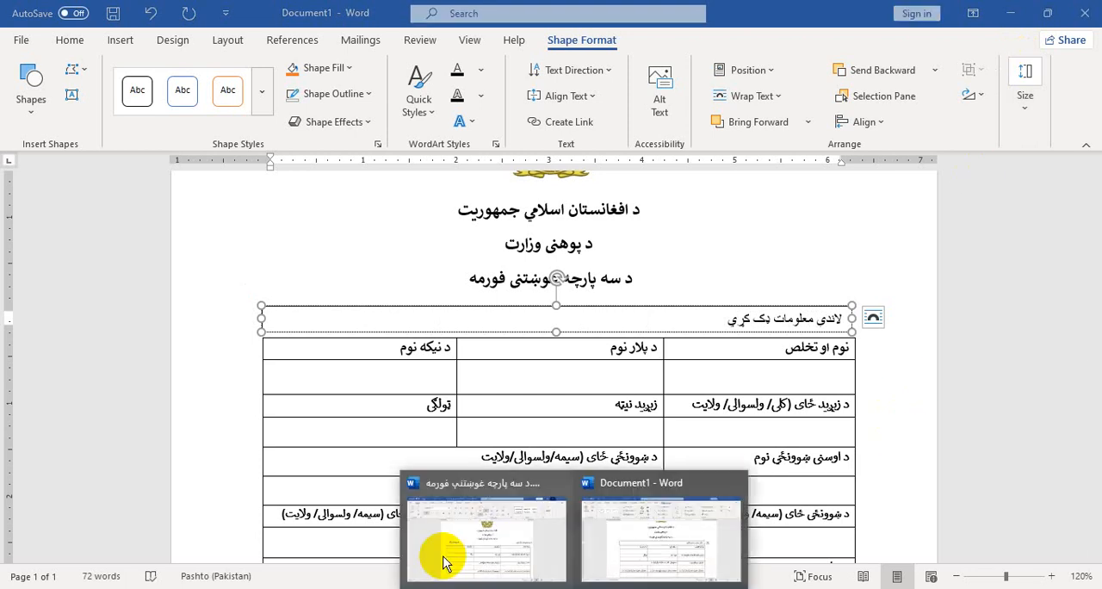
Check the reference form and add the label "فورم شماره(۴)" at the opposite end of the same text box line
left_click(442, 551)
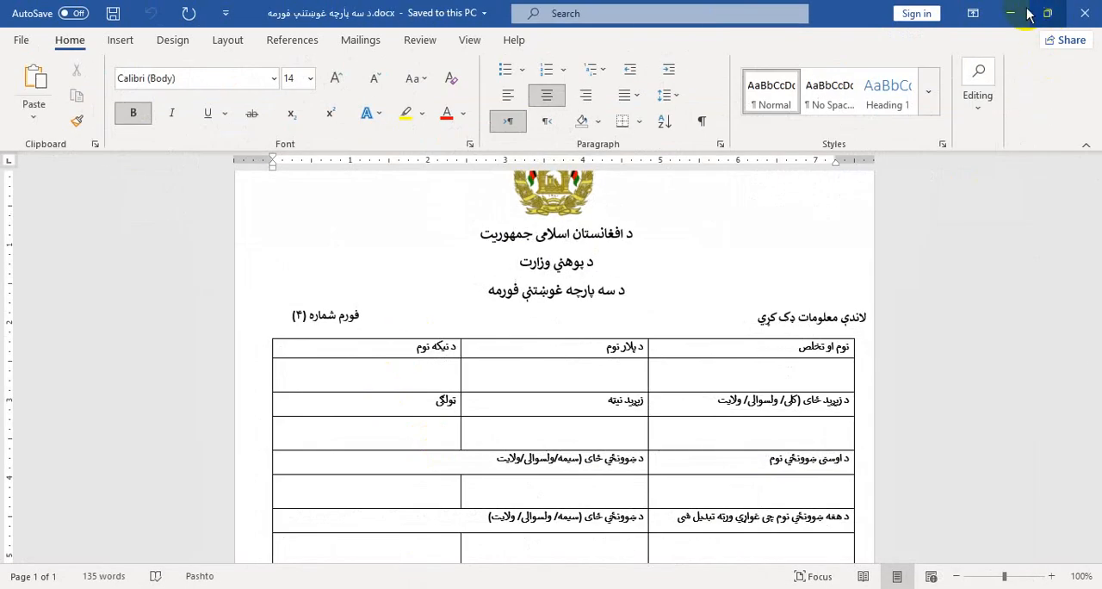
left_click(1014, 18)
type("فو")
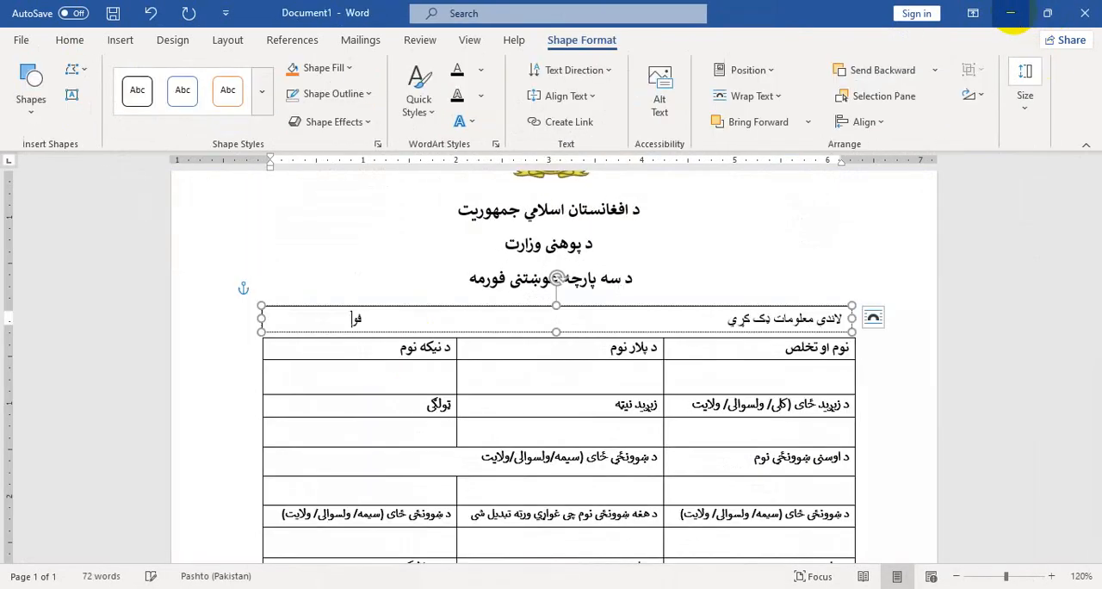
type("رم شماره(۴")
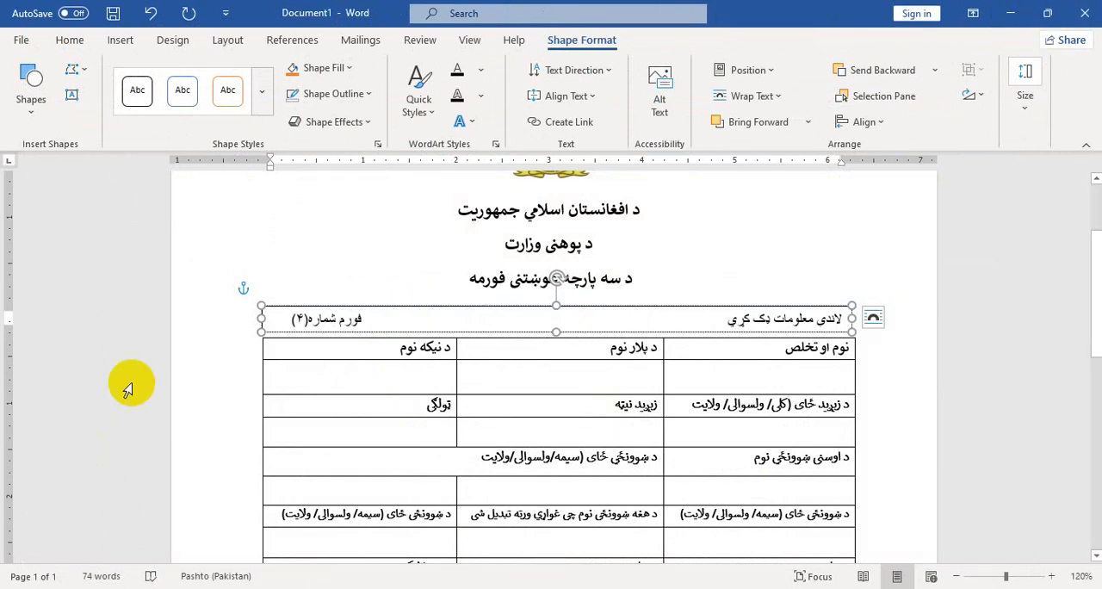
Set the font of the label text box above the table to Calibri (Body)
left_click(482, 306)
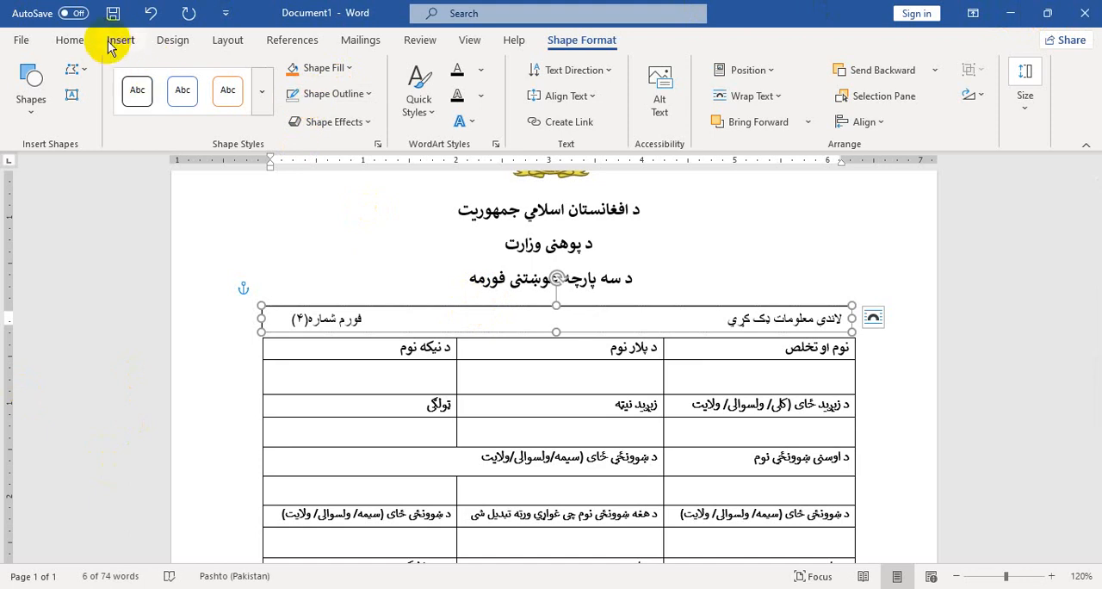
left_click(70, 40)
left_click(274, 78)
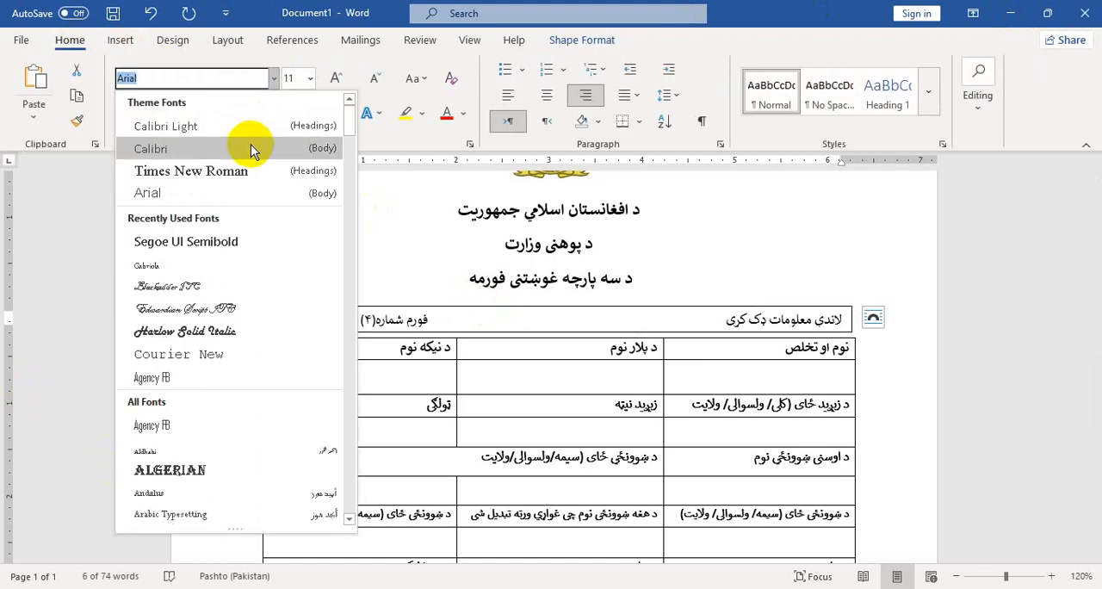
left_click(251, 148)
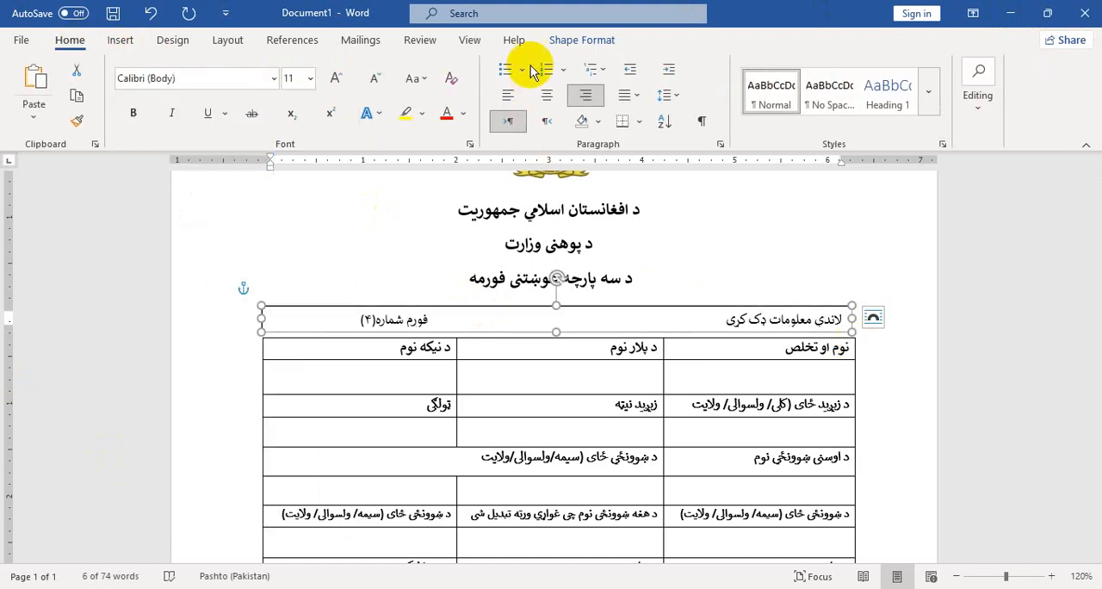
Remove the label text box's outline and shift the form number label further towards the table's left edge
left_click(568, 40)
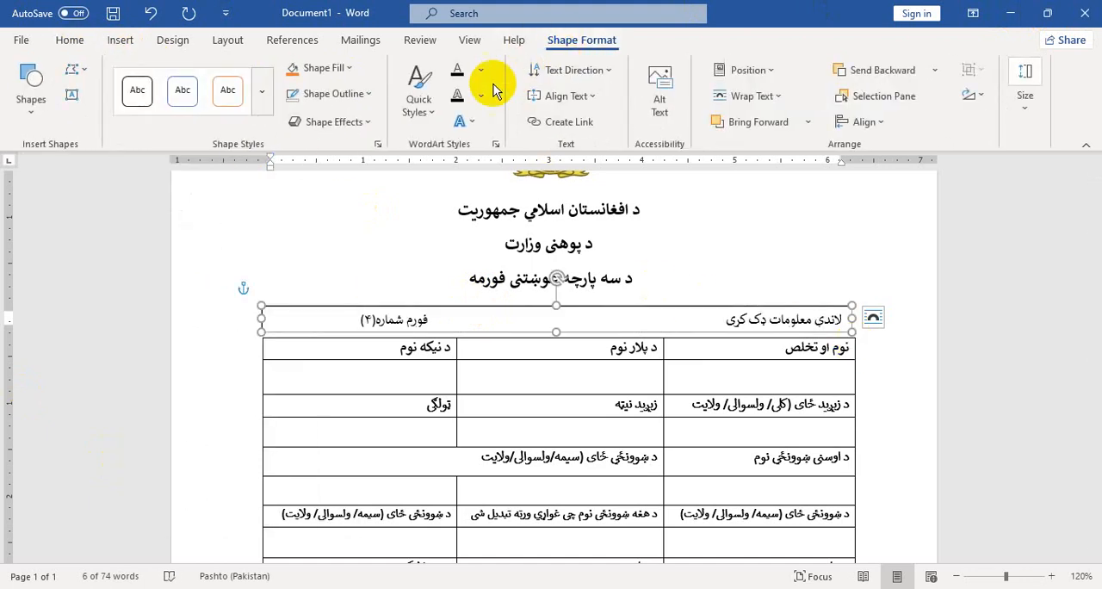
left_click(356, 95)
left_click(358, 279)
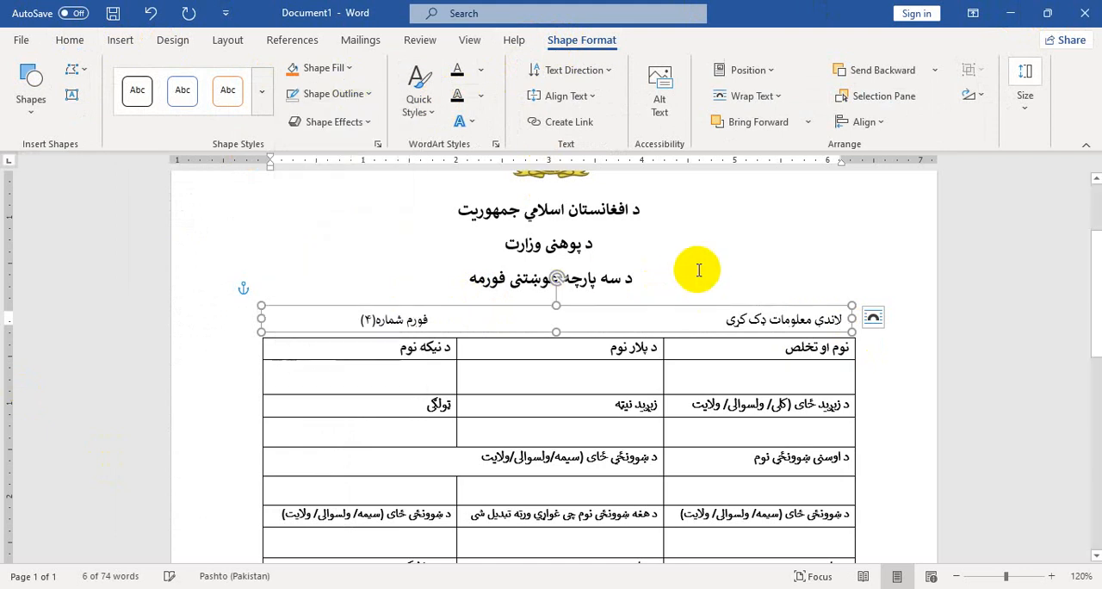
left_click(706, 264)
left_click(472, 318)
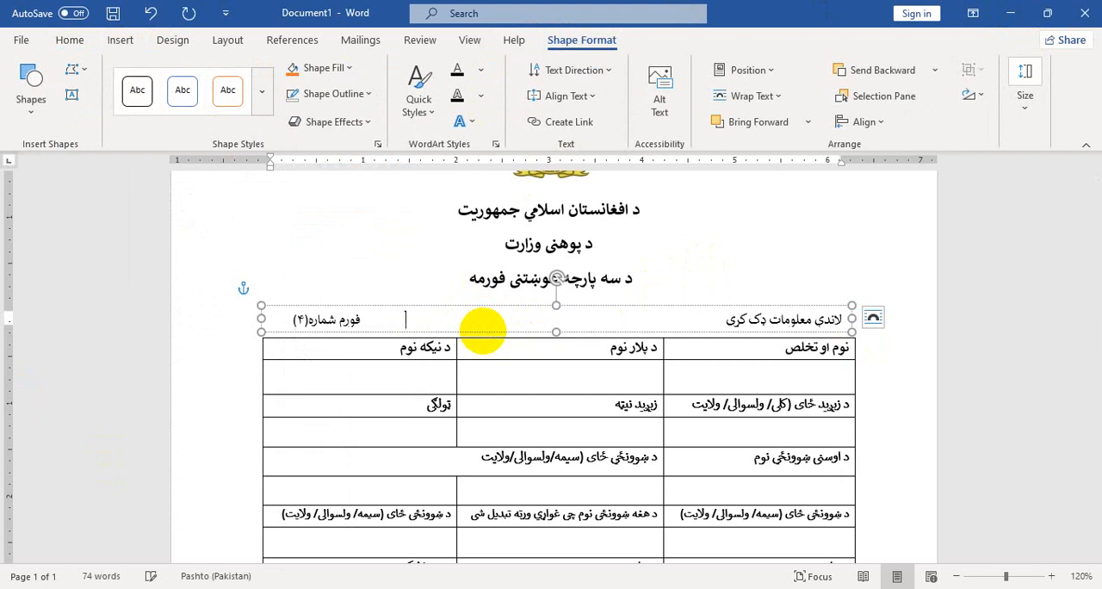
left_click(878, 397)
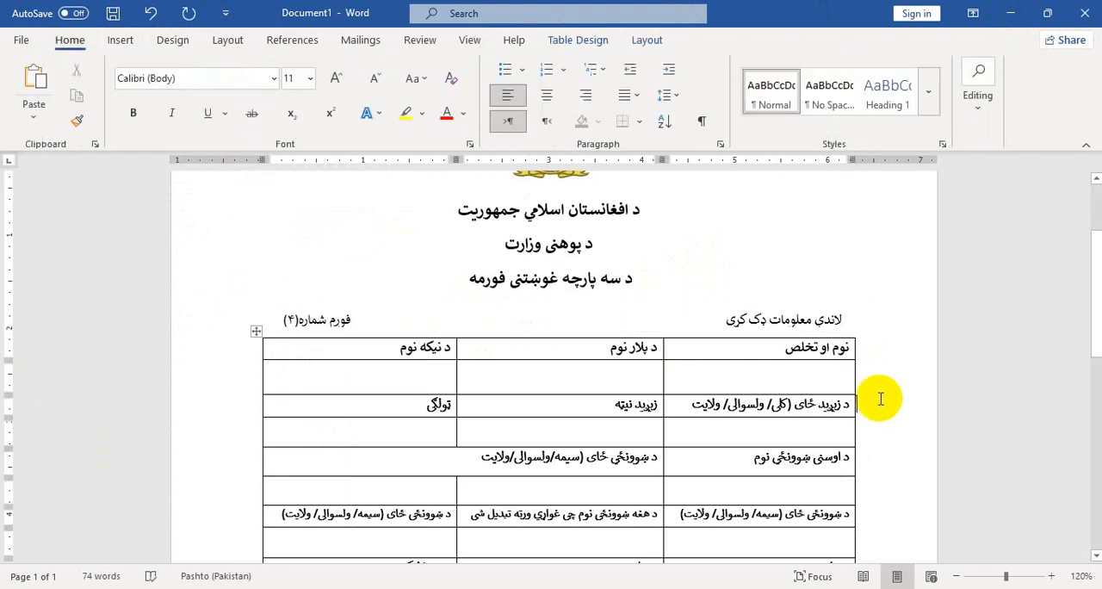
Examine the text lines beneath the table in the reference form and the blank area under the table in Document1
scroll(880, 397, "down", 4)
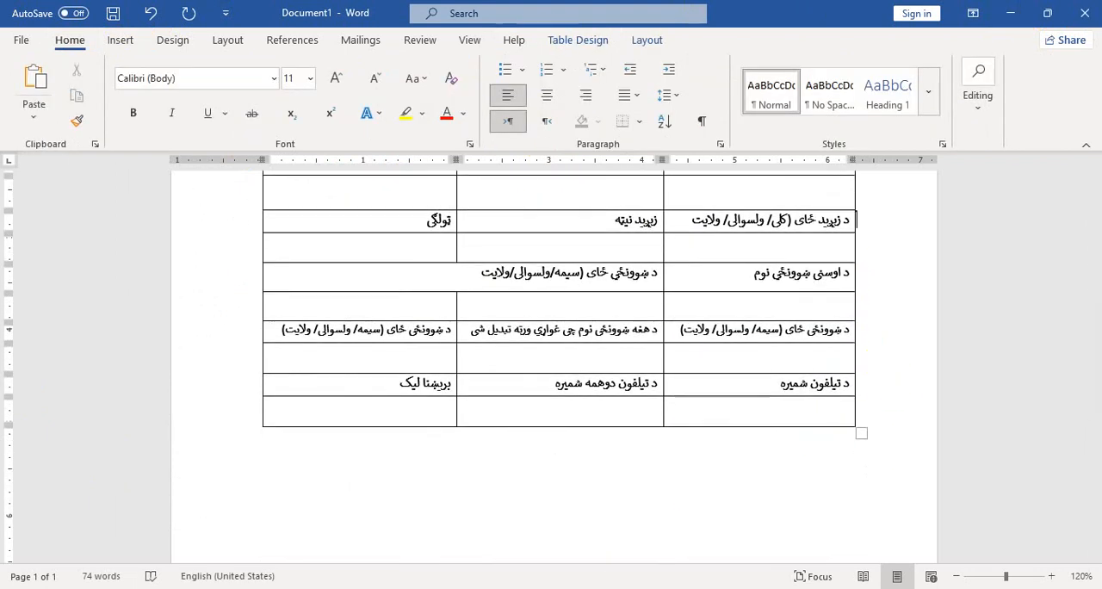
mouse_move(574, 587)
left_click(533, 568)
scroll(792, 320, "down", 5)
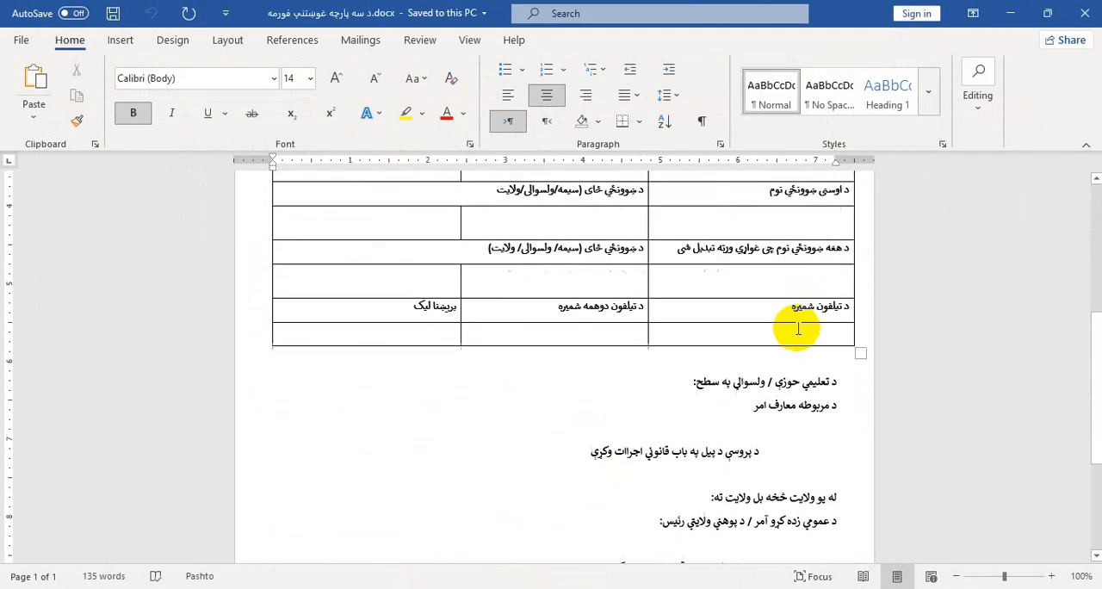
scroll(824, 422, "down", 4)
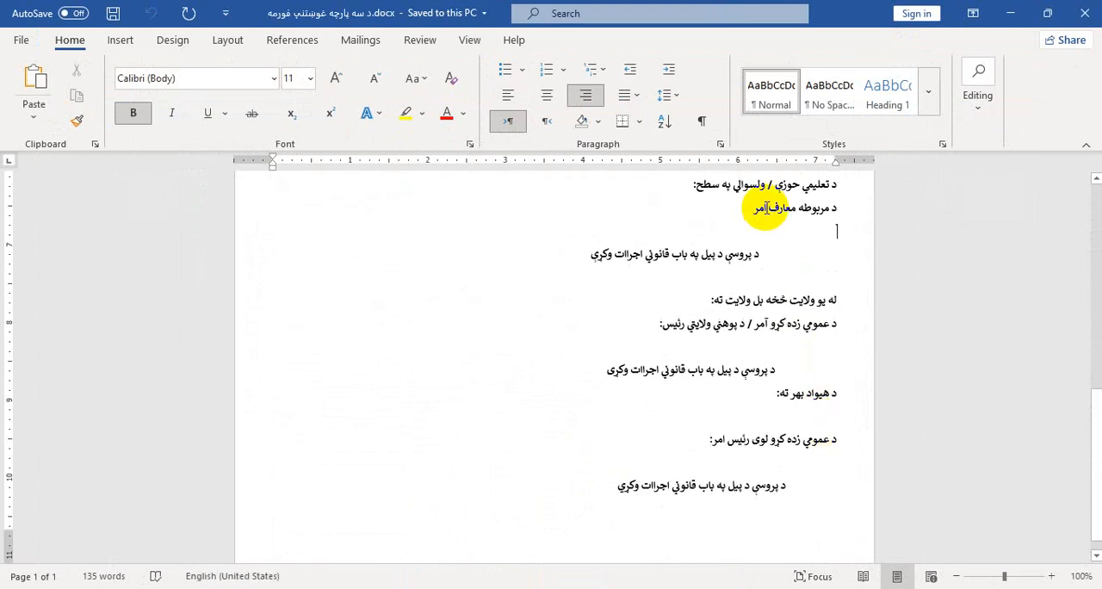
left_click(1009, 13)
scroll(654, 327, "down", 5)
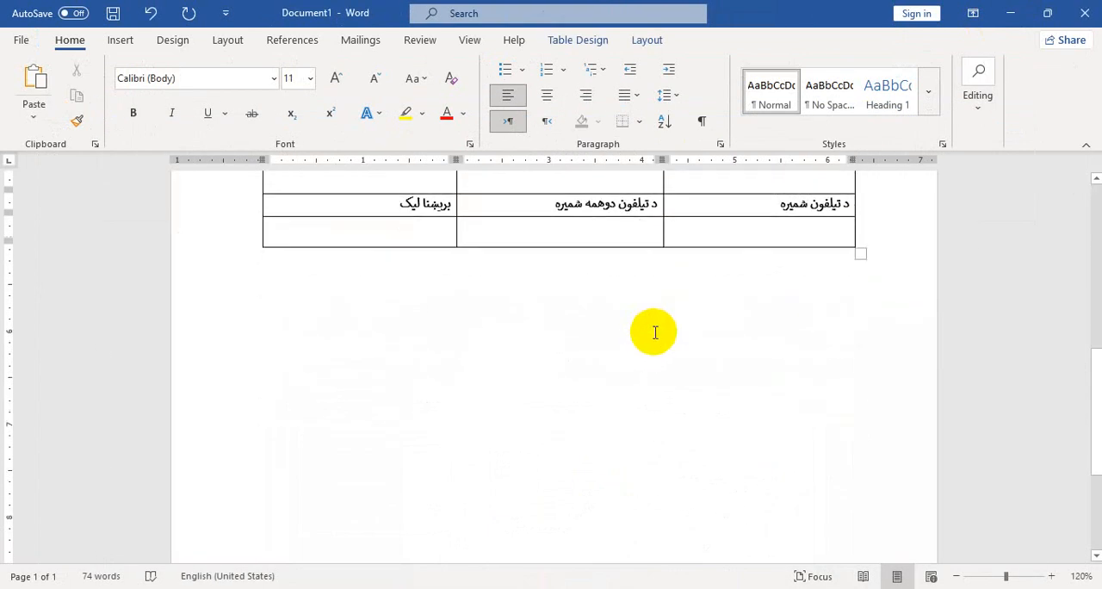
scroll(320, 300, "up", 2)
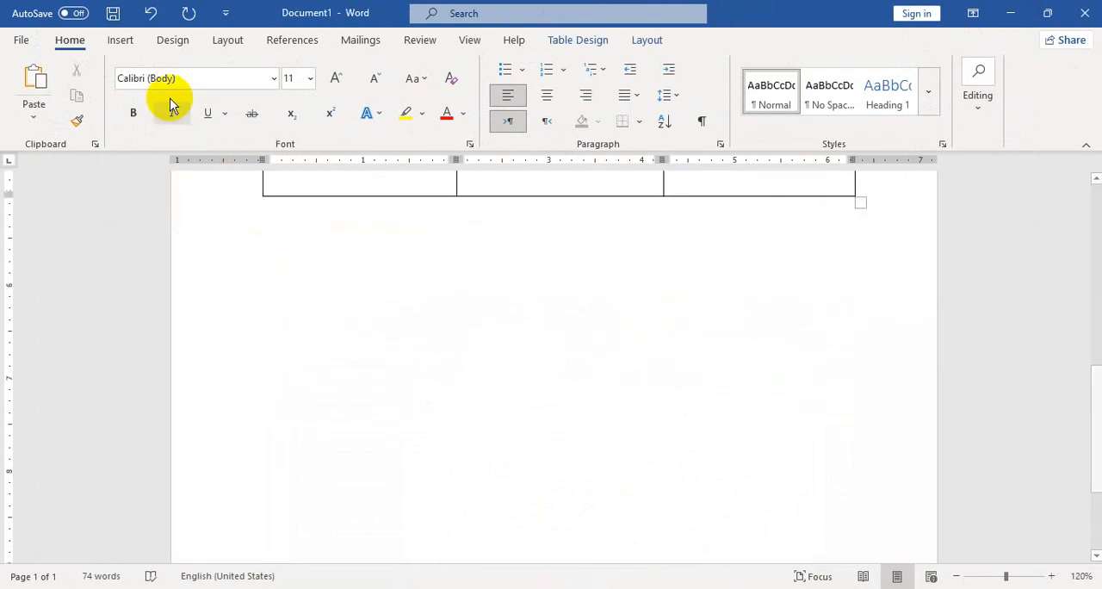
Draw a text box about 4 in wide and 3.8 in tall beneath the table, aligned with the table's right edge
left_click(117, 39)
left_click(524, 366)
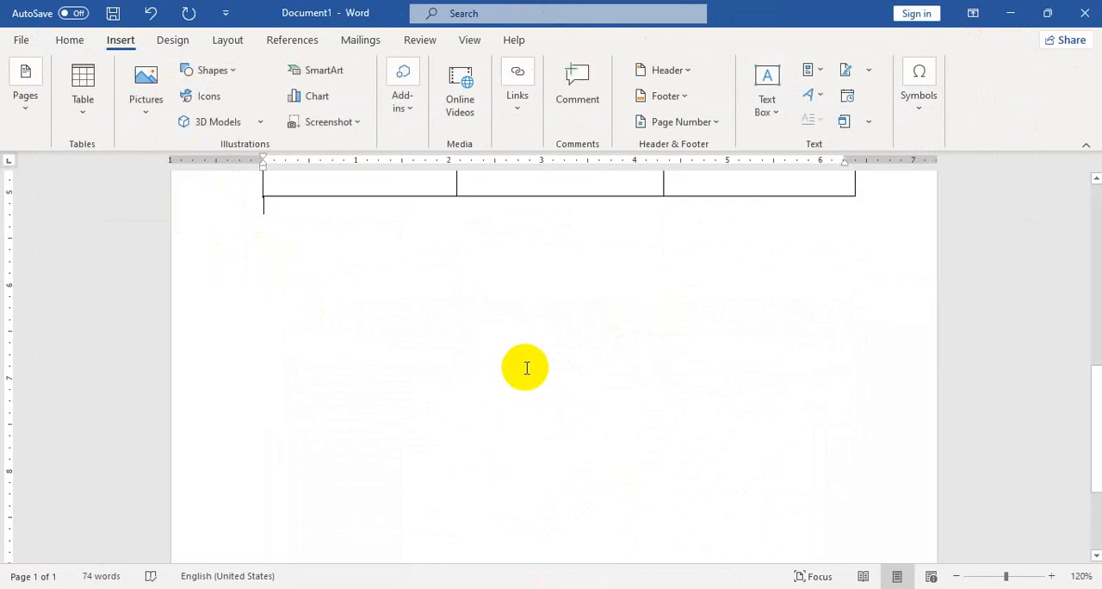
left_click(211, 72)
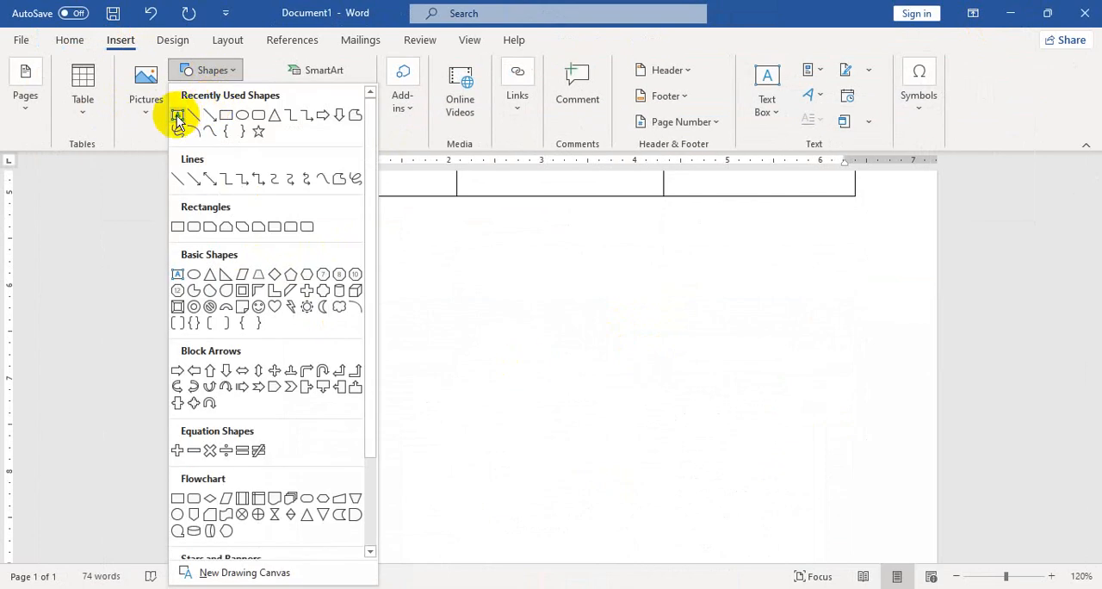
left_click(767, 102)
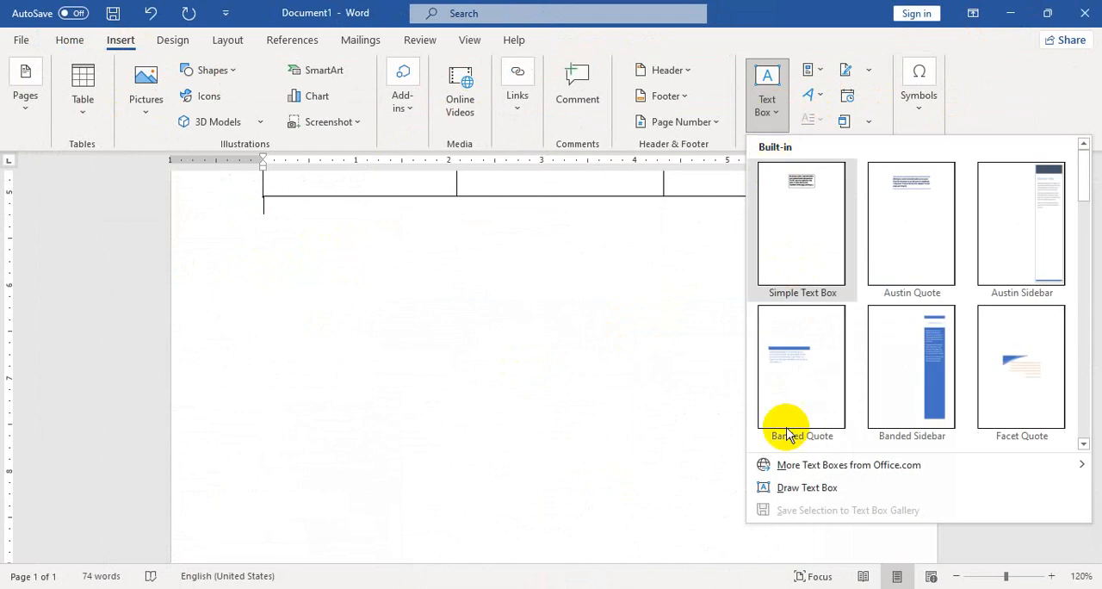
left_click(791, 489)
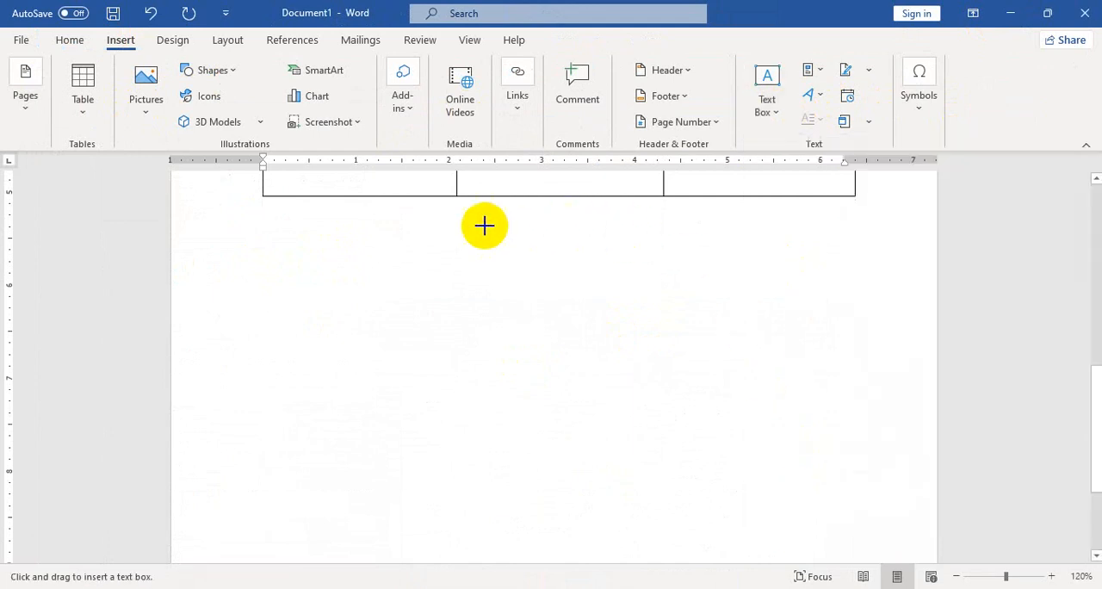
left_click_drag(481, 215, 856, 565)
scroll(844, 461, "down", 2)
scroll(842, 455, "up", 2)
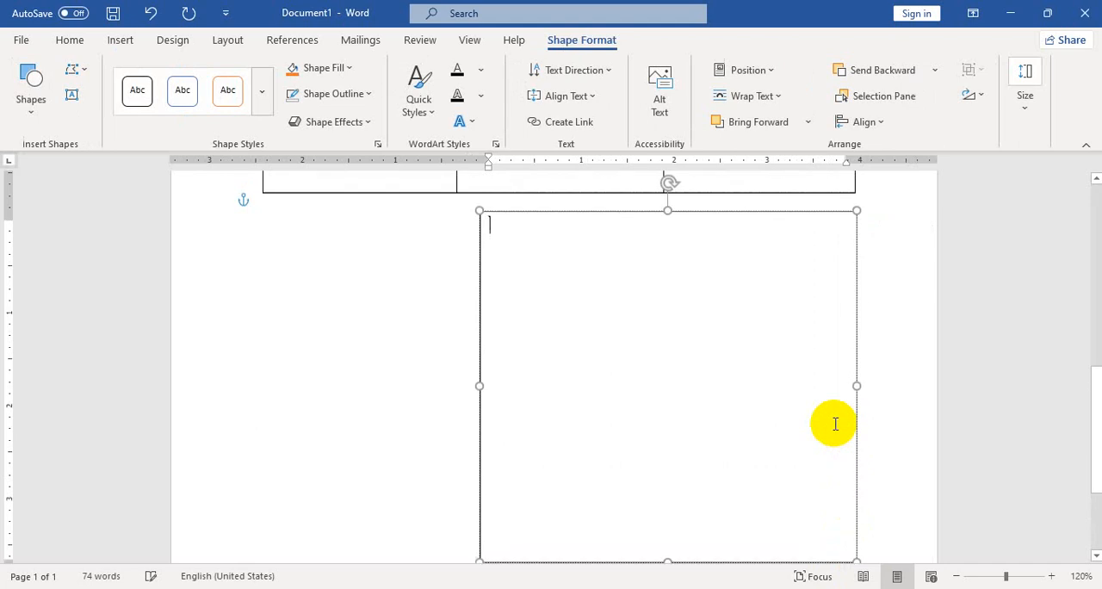
Place the Document1 window over the lower part of the reference form so its first lines beneath the table stay readable above the new text box
left_click_drag(846, 39, 804, 319)
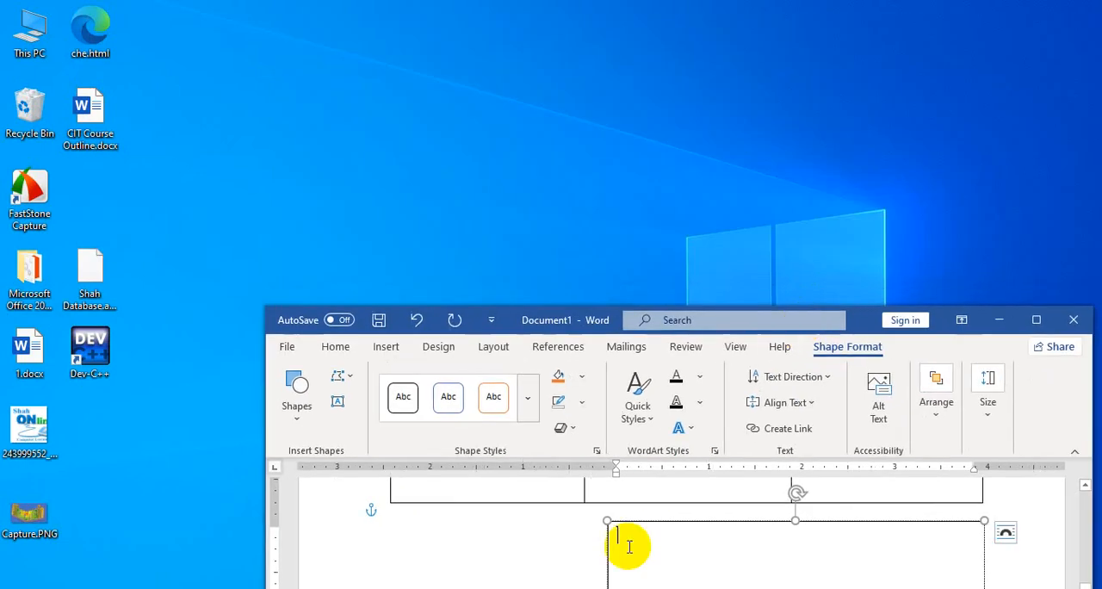
left_click(512, 555)
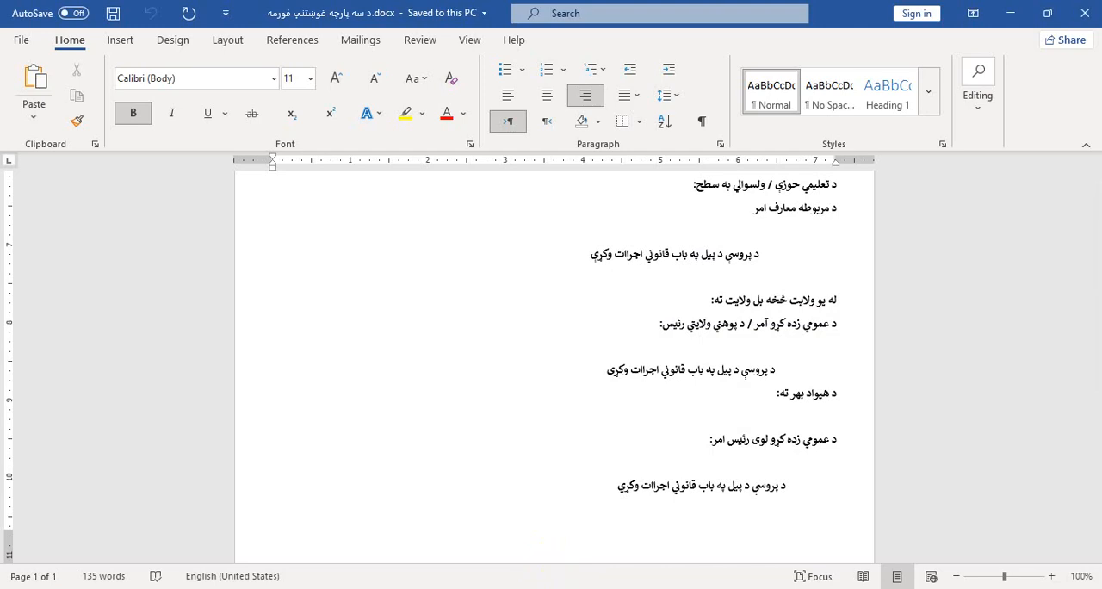
left_click(680, 551)
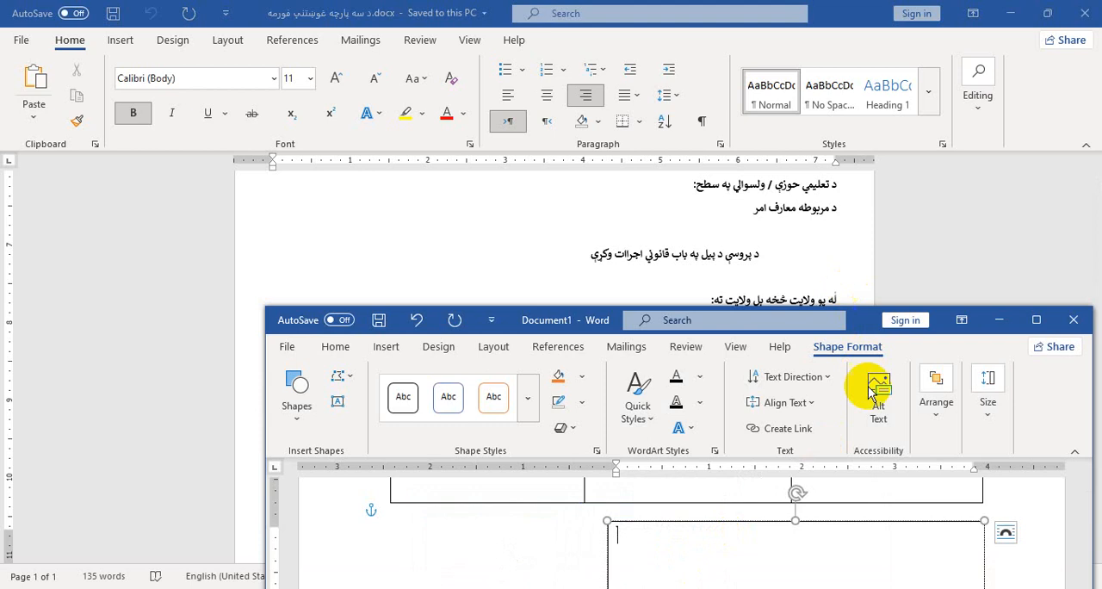
left_click(853, 241)
scroll(853, 275, "up", 2)
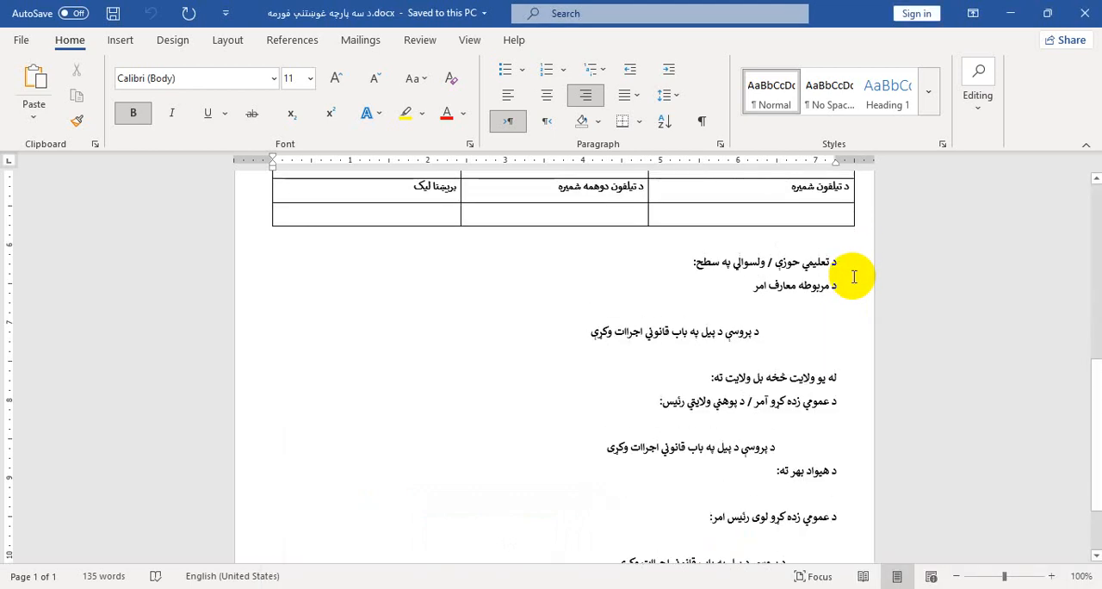
scroll(853, 275, "down", 1)
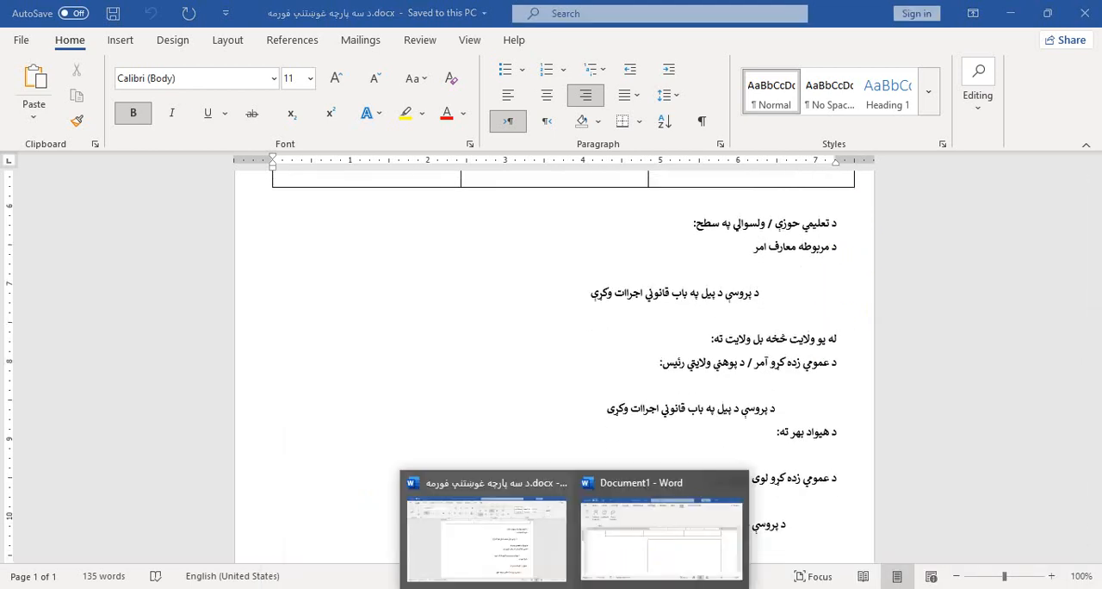
left_click(694, 547)
left_click(895, 548)
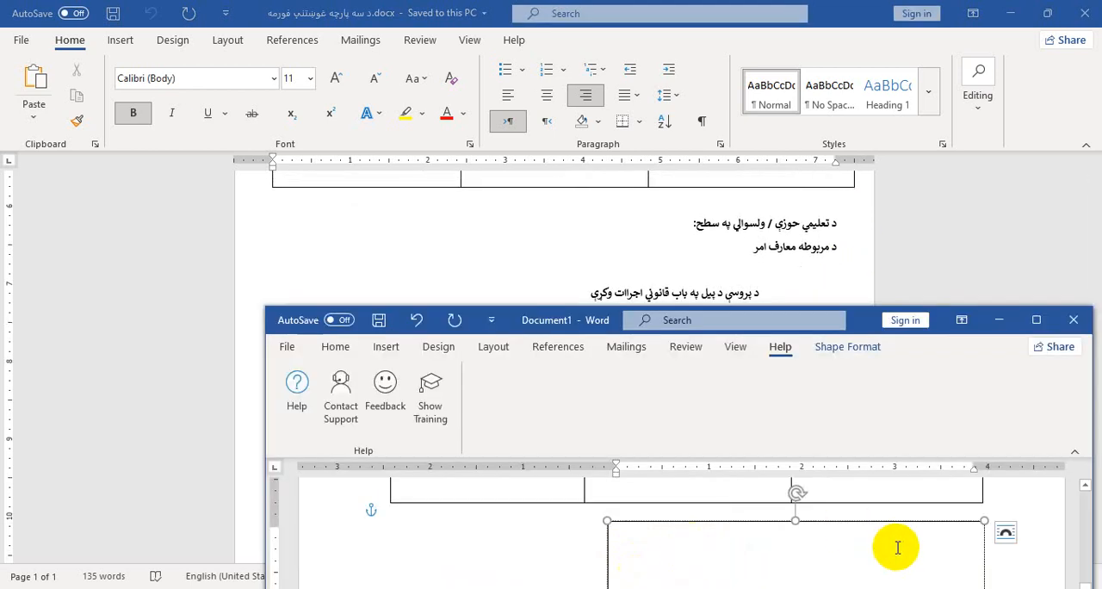
Type "د تعليمي حوزې / ولسوالي په سطح:", "د مربوطه معارف امر" and indented "د پروسي د پيل په باب قانوني اجراات وکړي" in the text box
type("د تعليمي حوزې / ولسوالي په سطح:")
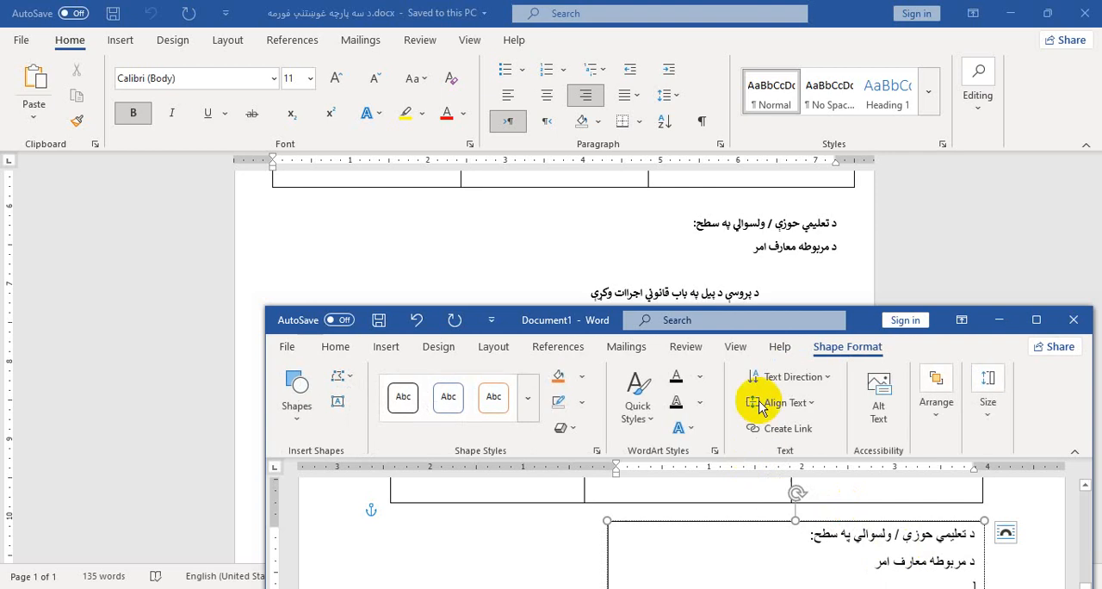
left_click(730, 270)
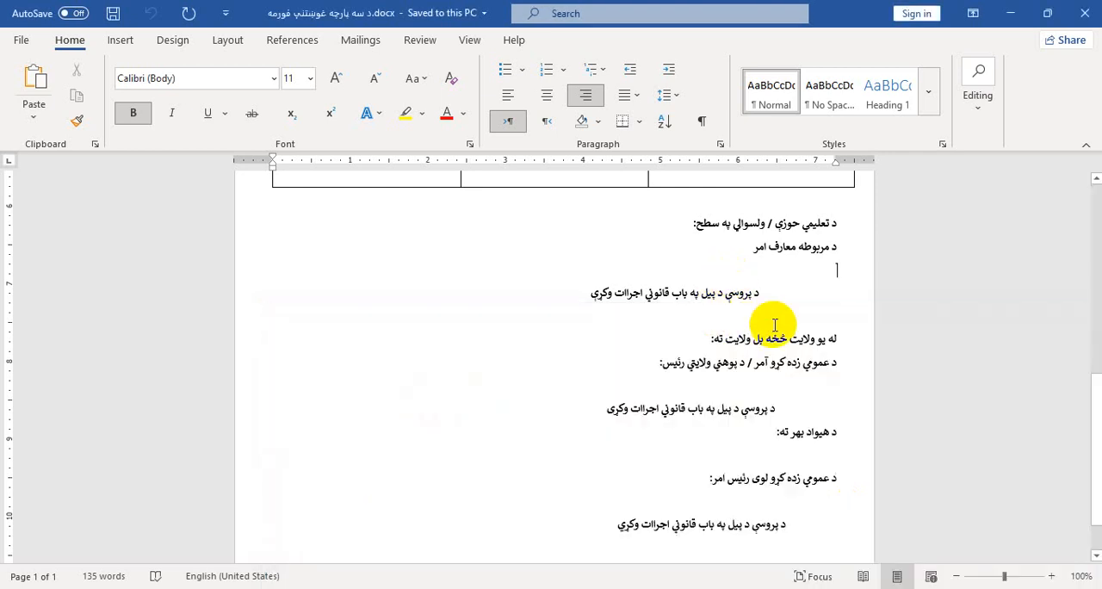
mouse_move(575, 588)
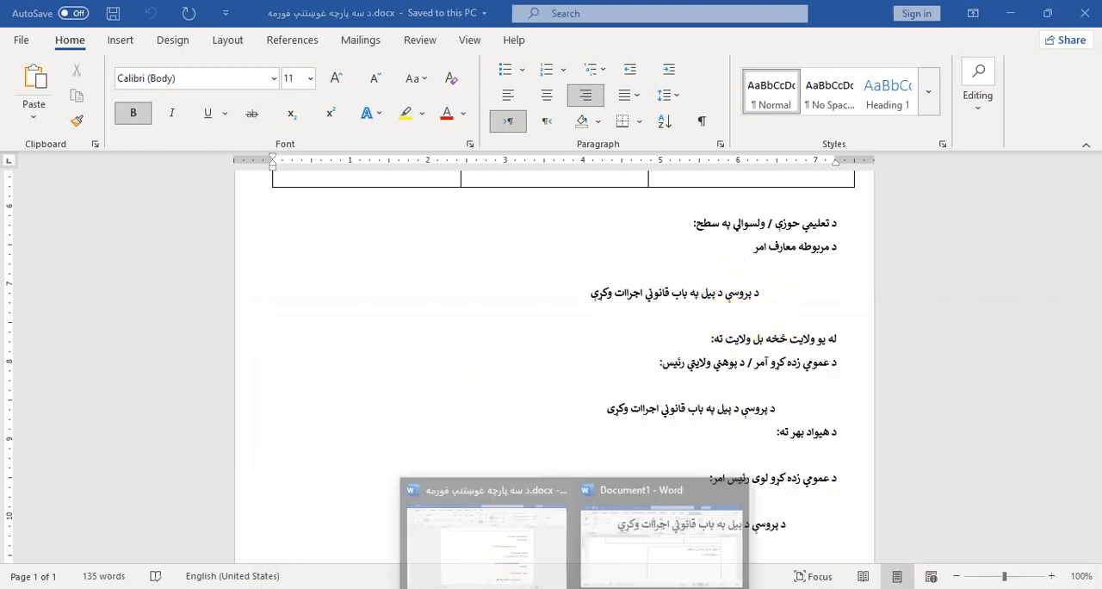
left_click(609, 551)
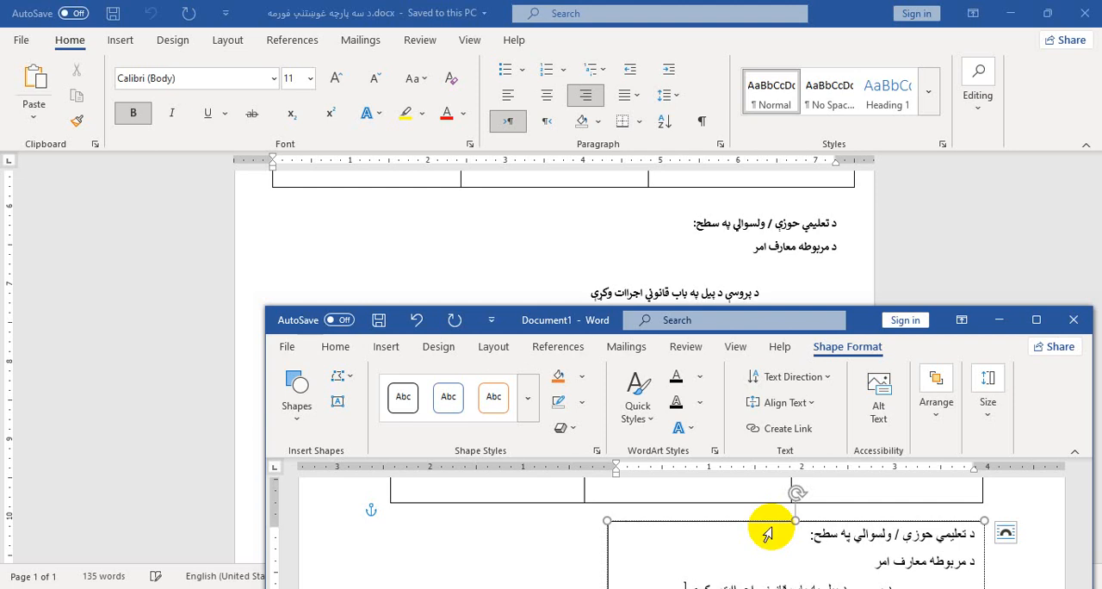
double_click(946, 315)
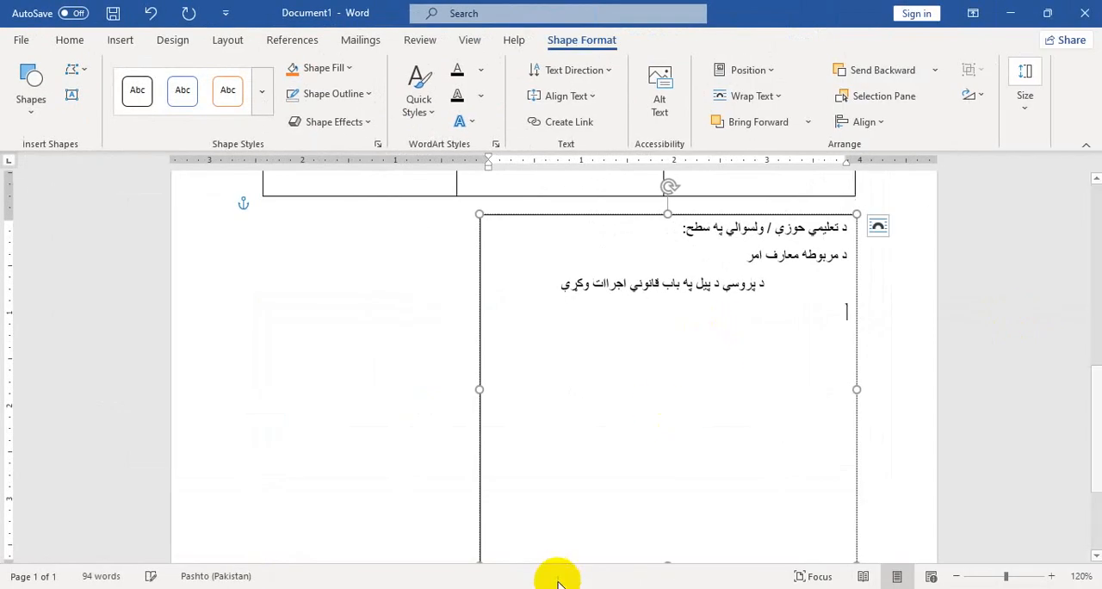
Check the next line in the reference form and add "له يو ولايت څخه بل ولايت ته" as the text box's fourth line
mouse_move(556, 575)
left_click(536, 559)
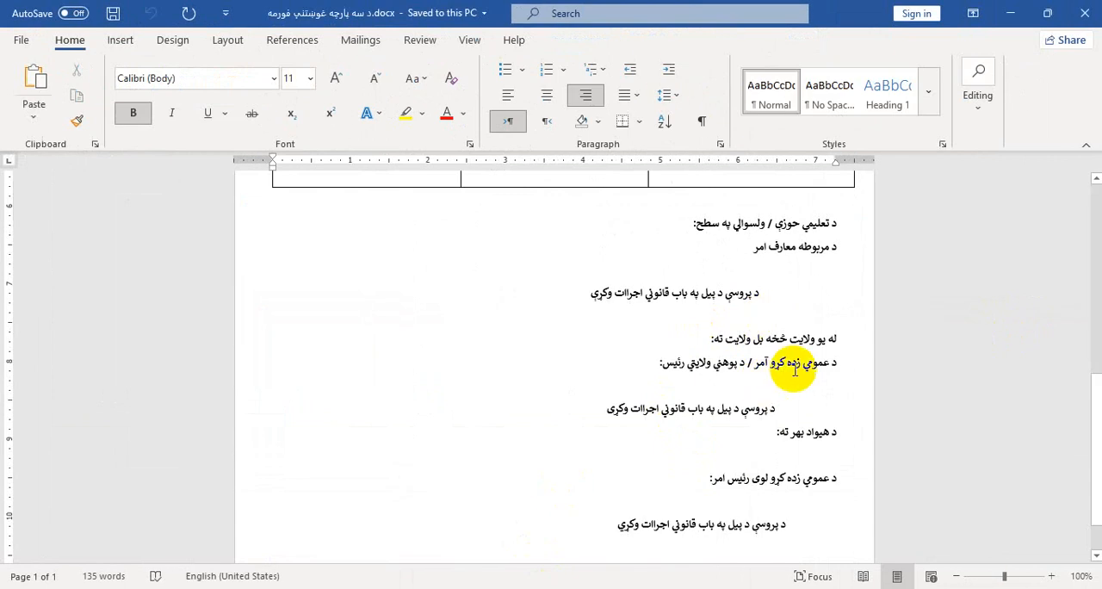
left_click(1006, 9)
type("له")
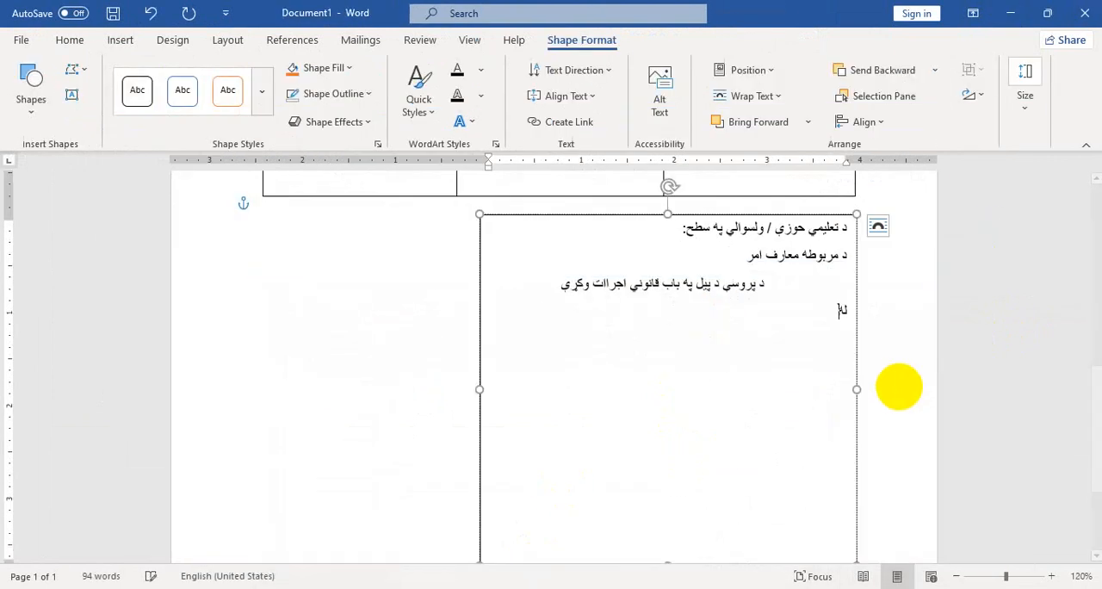
type(" يو ولايت څخه بل ول")
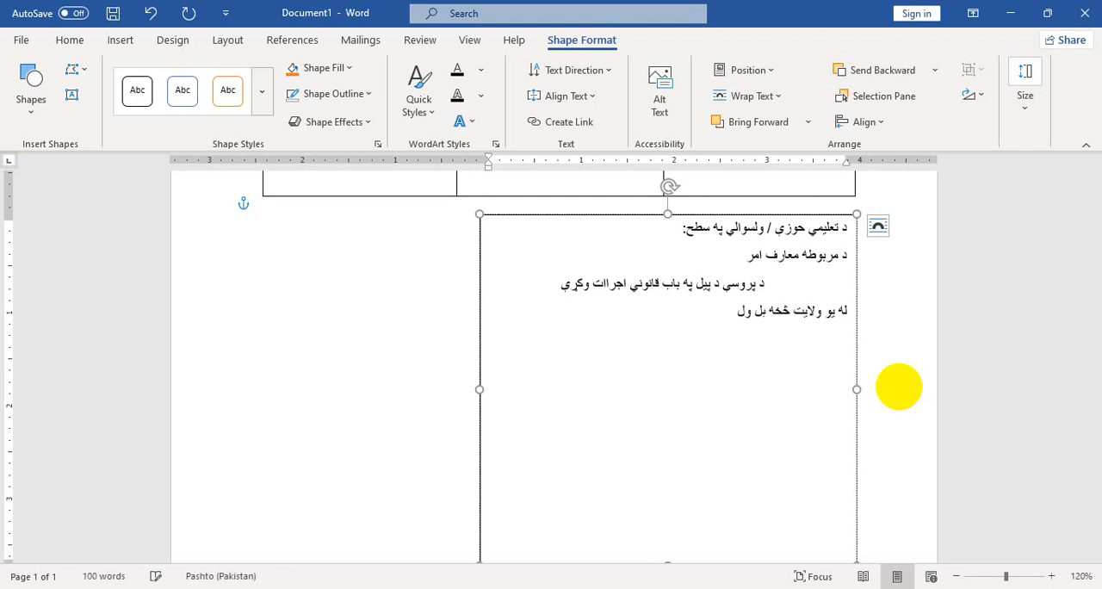
type("ايت ته")
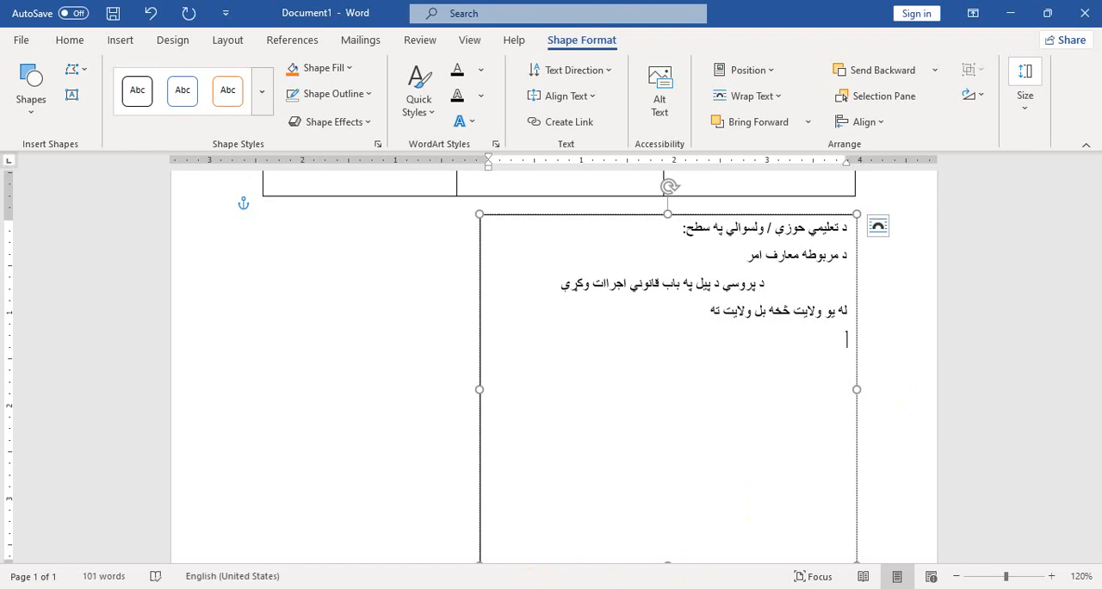
Add the fifth line "د عمومي زده کړو امر / د پوهنې ولايتى رئيس" from the reference form, followed by a new line
left_click(527, 553)
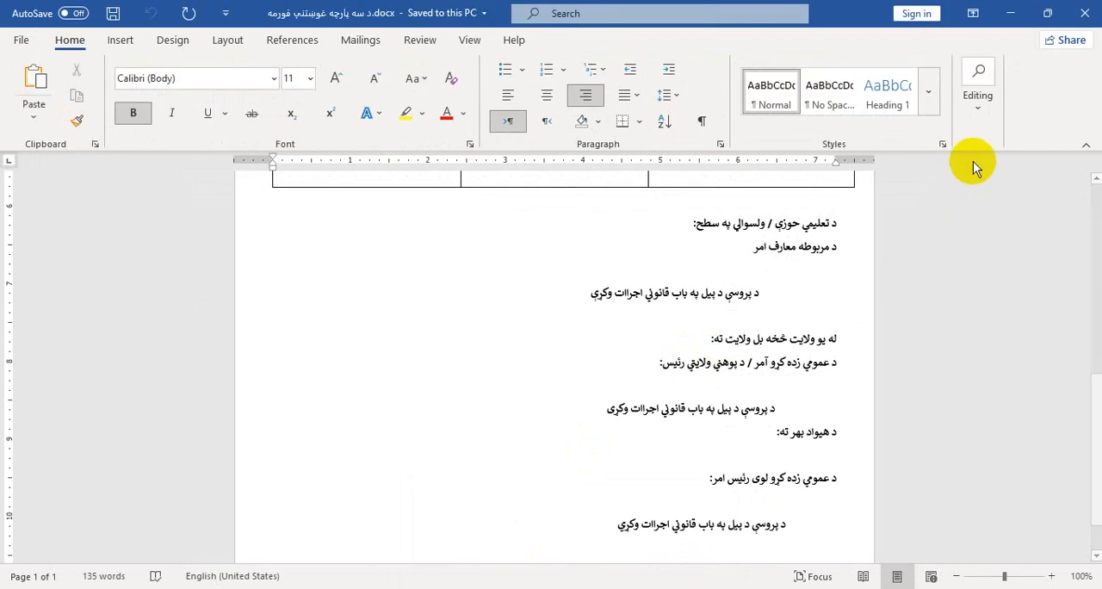
left_click(1007, 14)
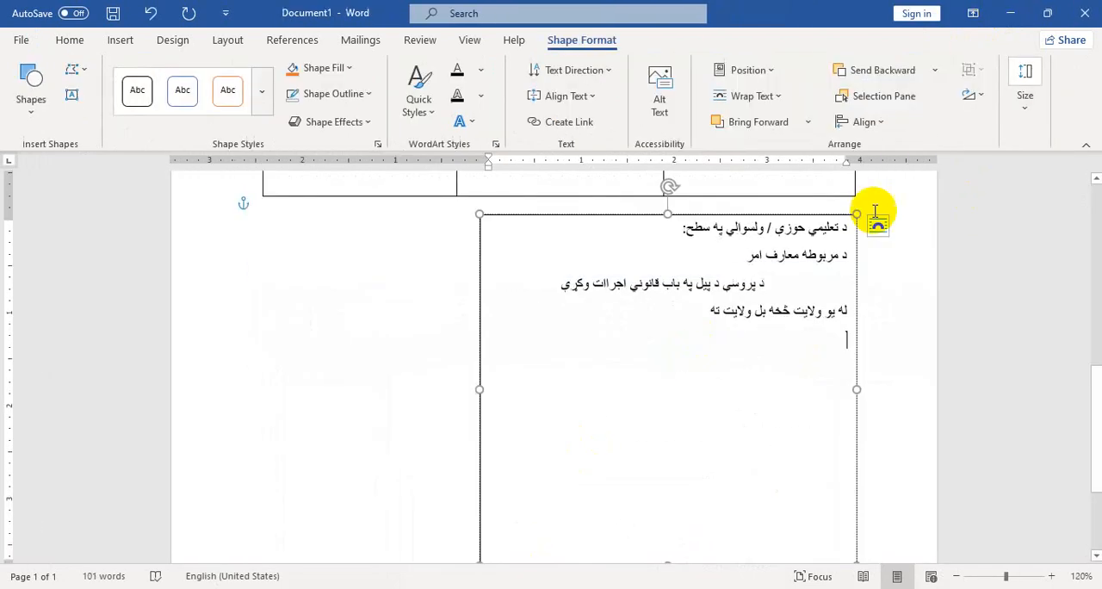
key("Return")
type("د عمومي زده کړو امر /")
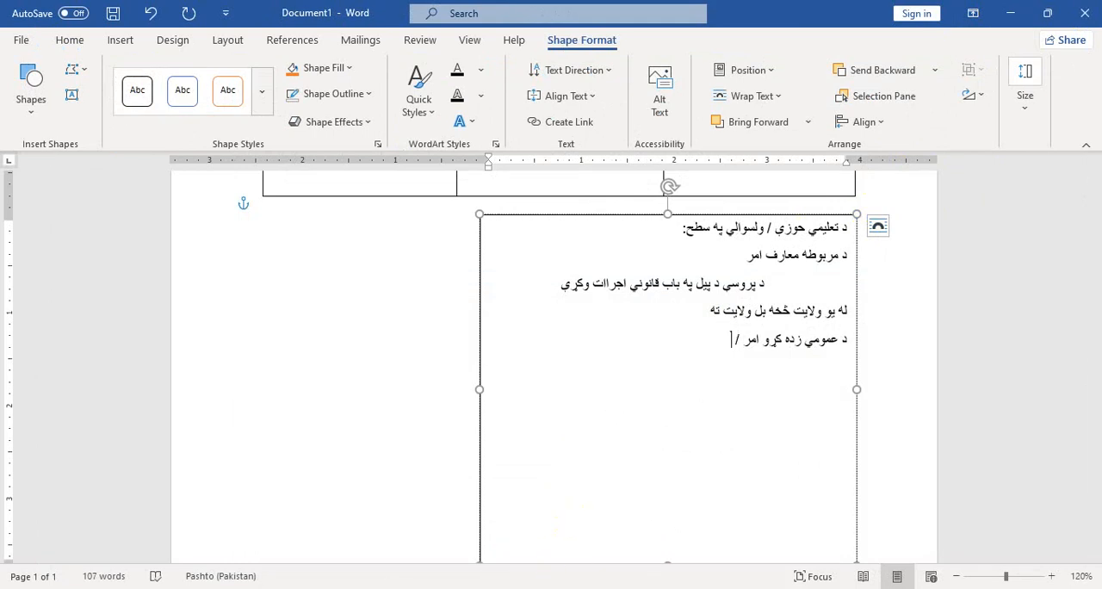
left_click(479, 560)
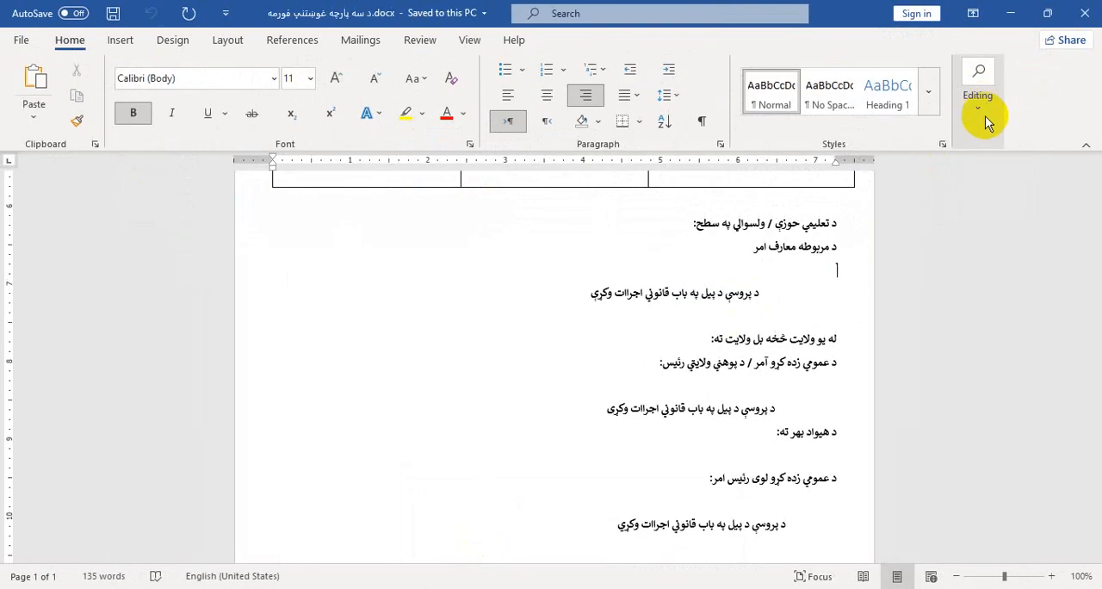
left_click(1012, 19)
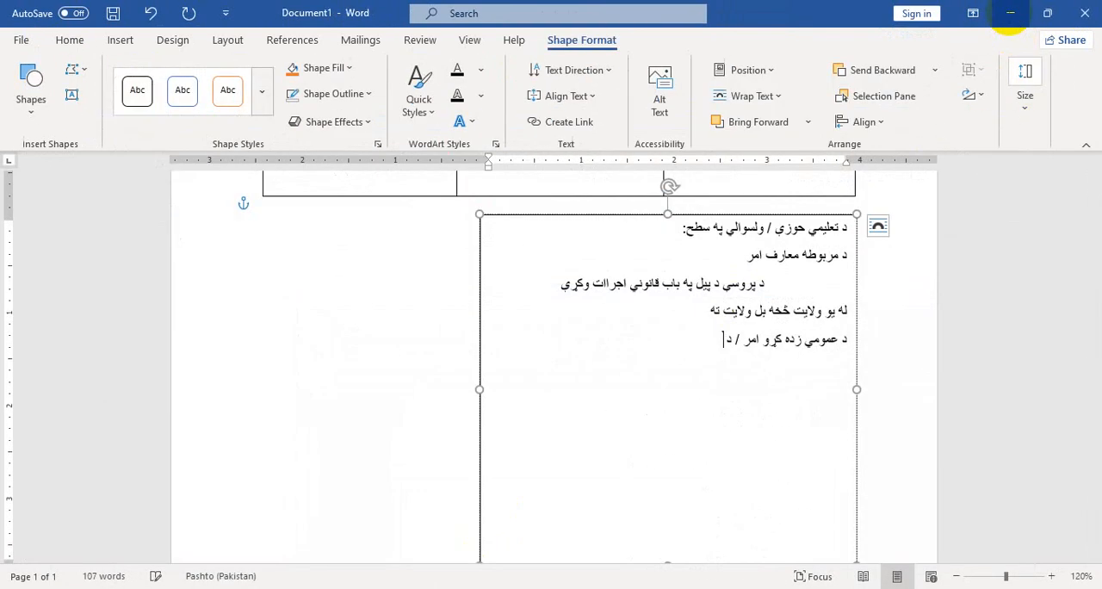
type("وهني ولايتی رئيس")
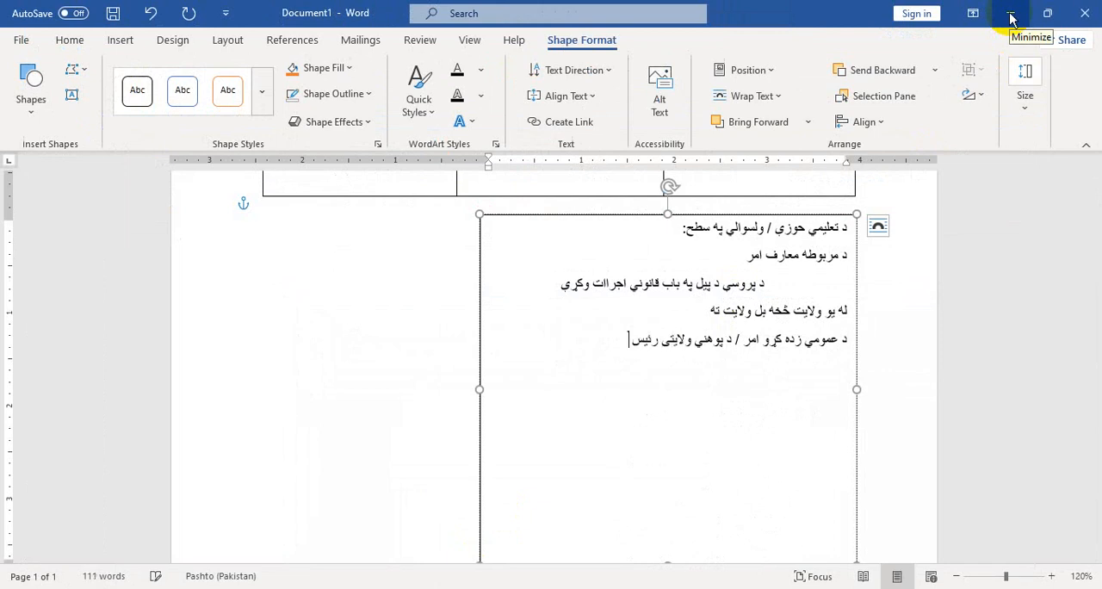
key("Return")
key("alt+shift")
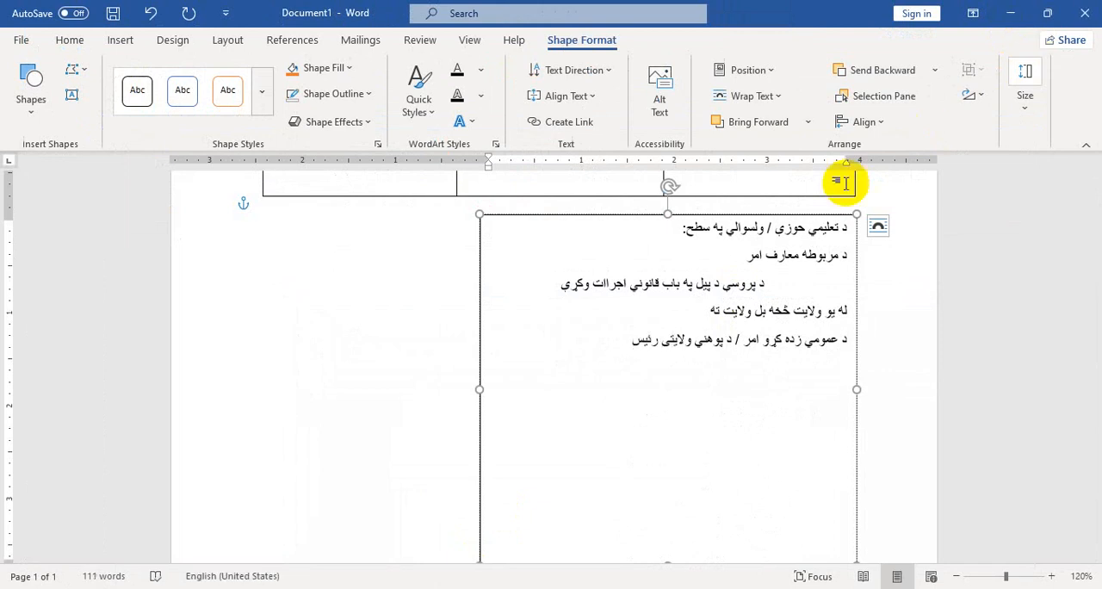
Copy the reference form's last four text lines and paste them beneath the five typed lines in Document1's text box
left_click(551, 551)
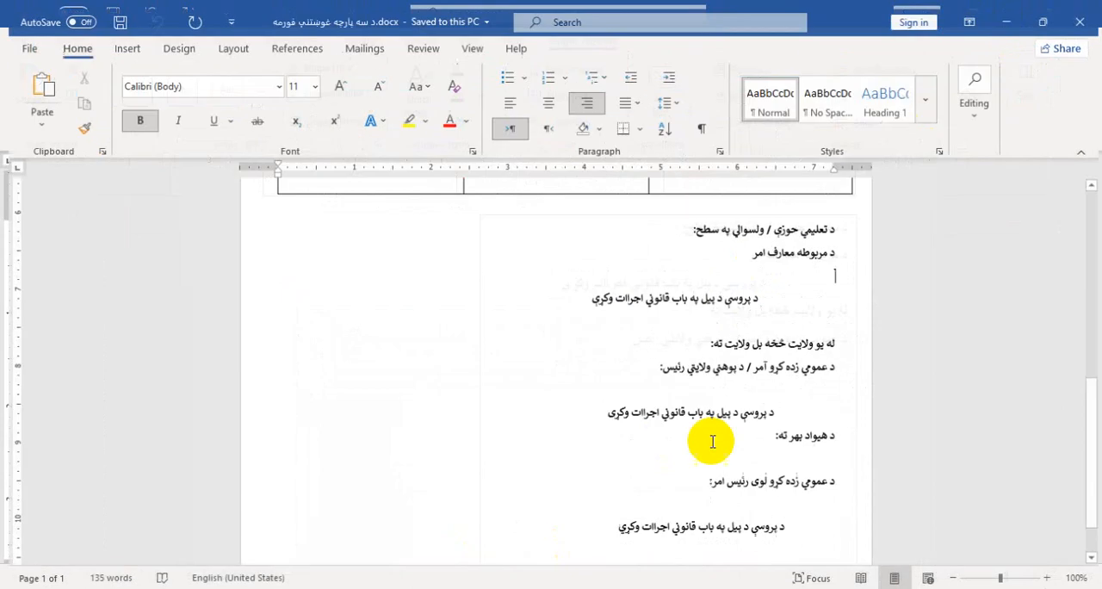
scroll(711, 439, "down", 1)
left_click_drag(606, 465, 775, 351)
key("Delete")
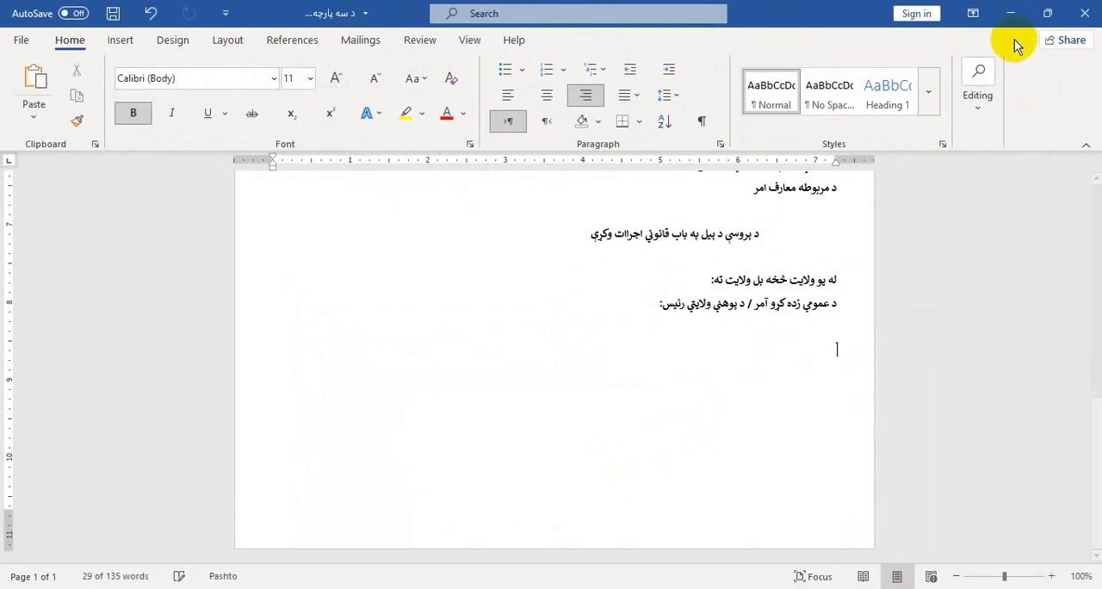
key("ctrl+z")
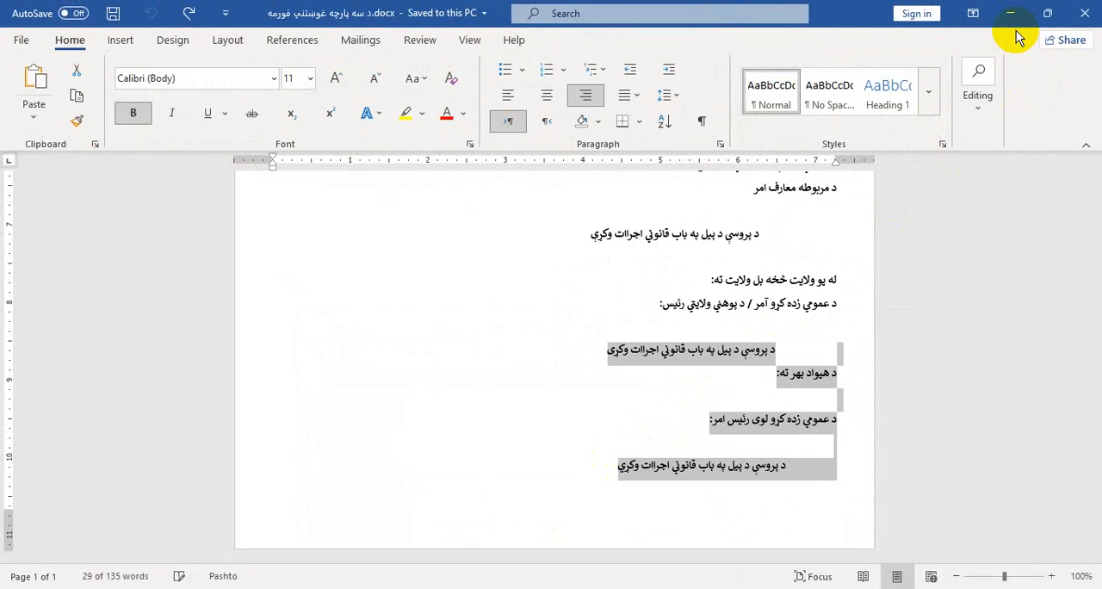
left_click(1013, 13)
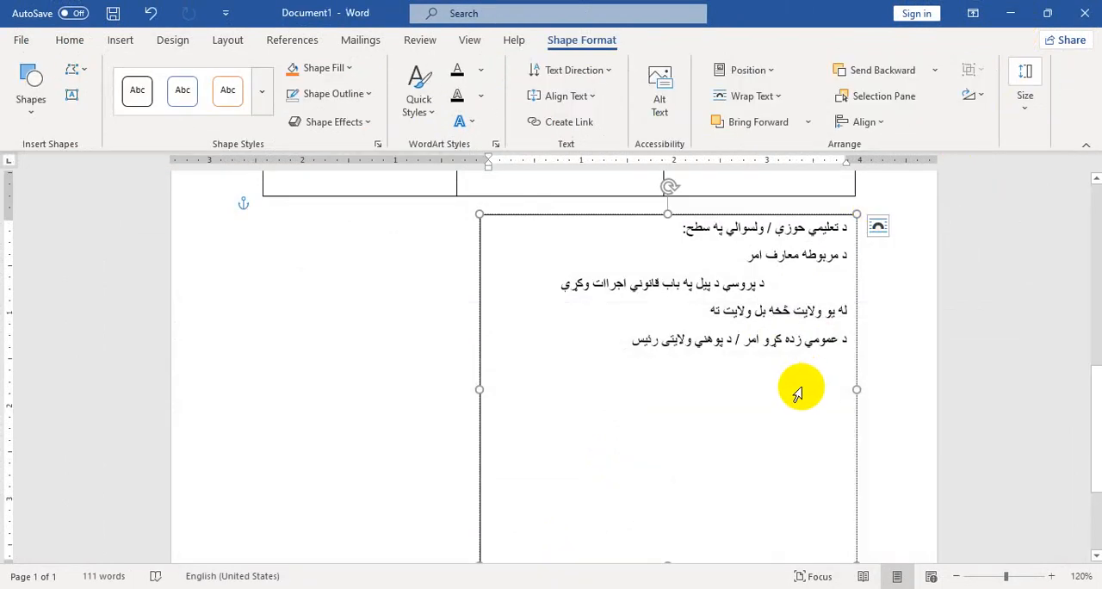
type("د پروسې د بيل په باب قانوني اجراات وکړی د هيواد بهر ته:  د عمومي زده کړو لوی رئيس امر:  د پروسې د بيل په باب قانوني اجراات وکړي")
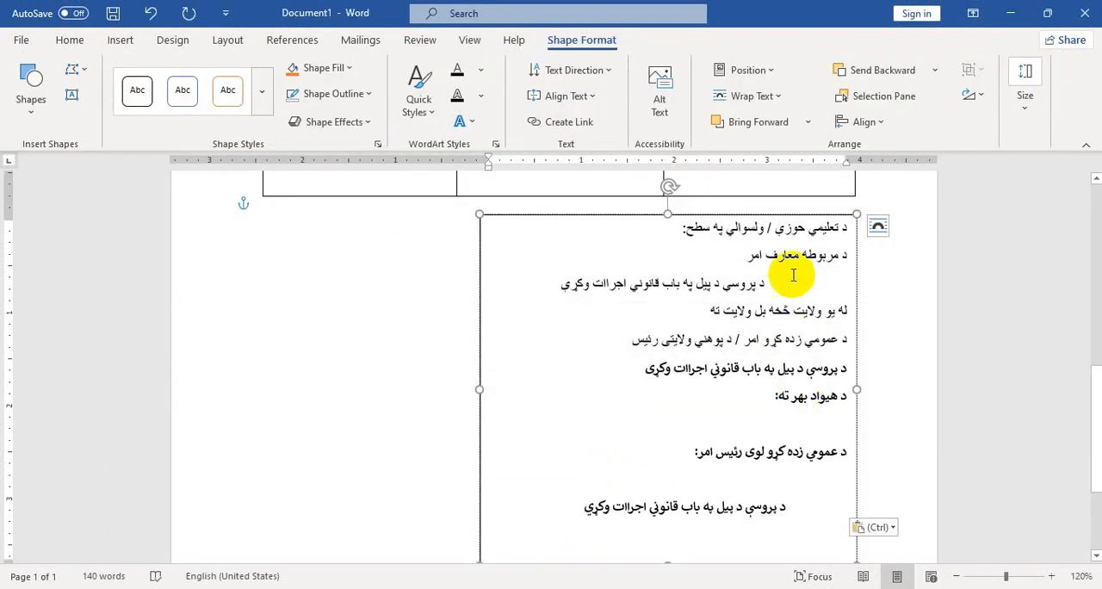
Set all the text in the text box to the Calibri Light (Headings) font and make it bold
left_click(678, 221)
left_click(72, 38)
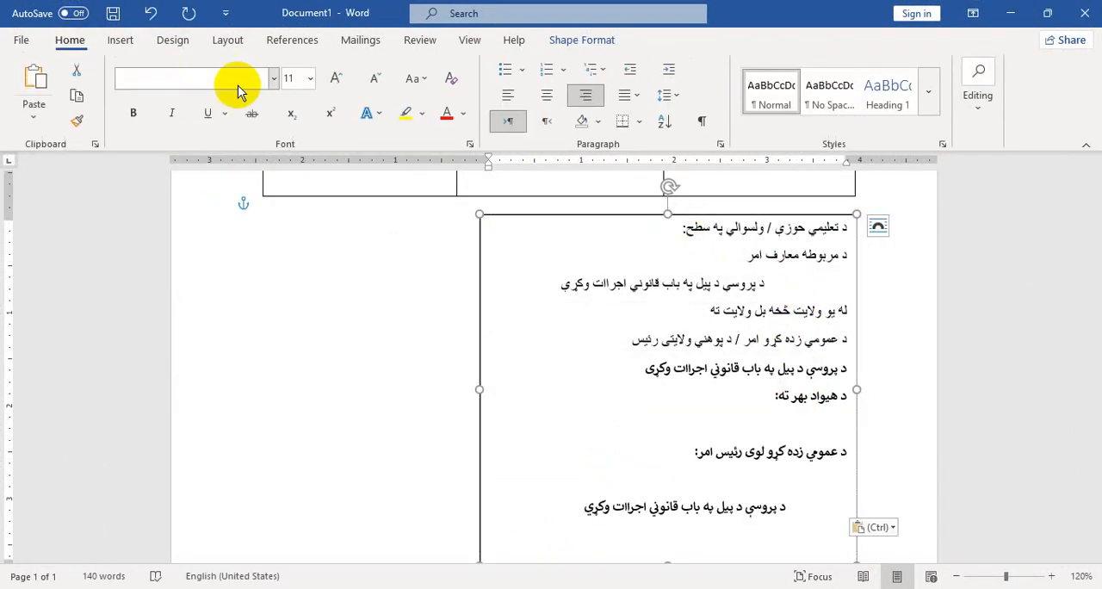
left_click(273, 78)
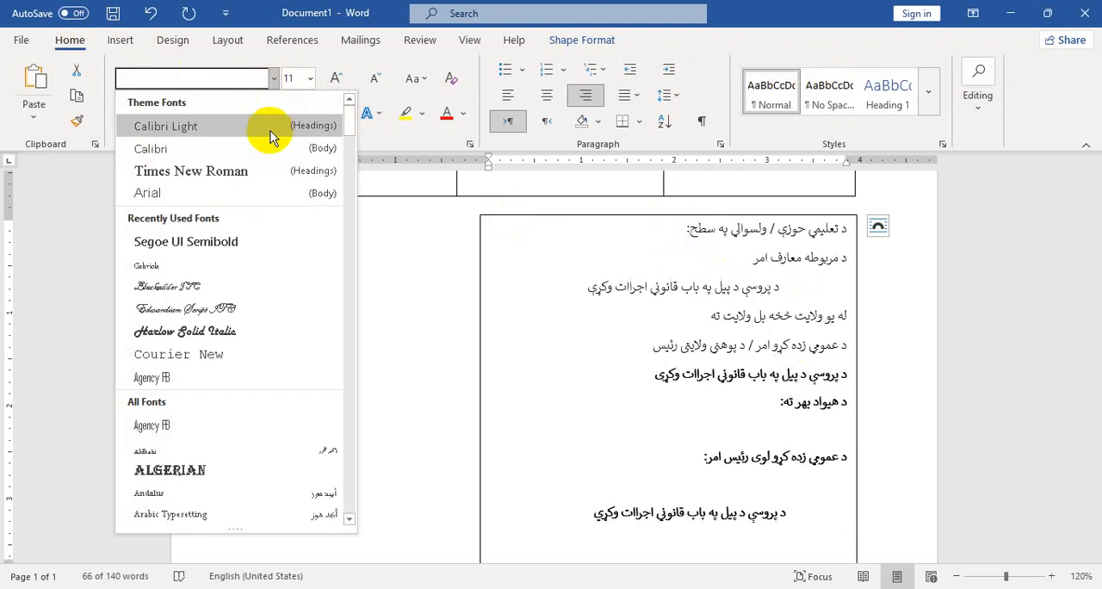
left_click(269, 133)
left_click(138, 113)
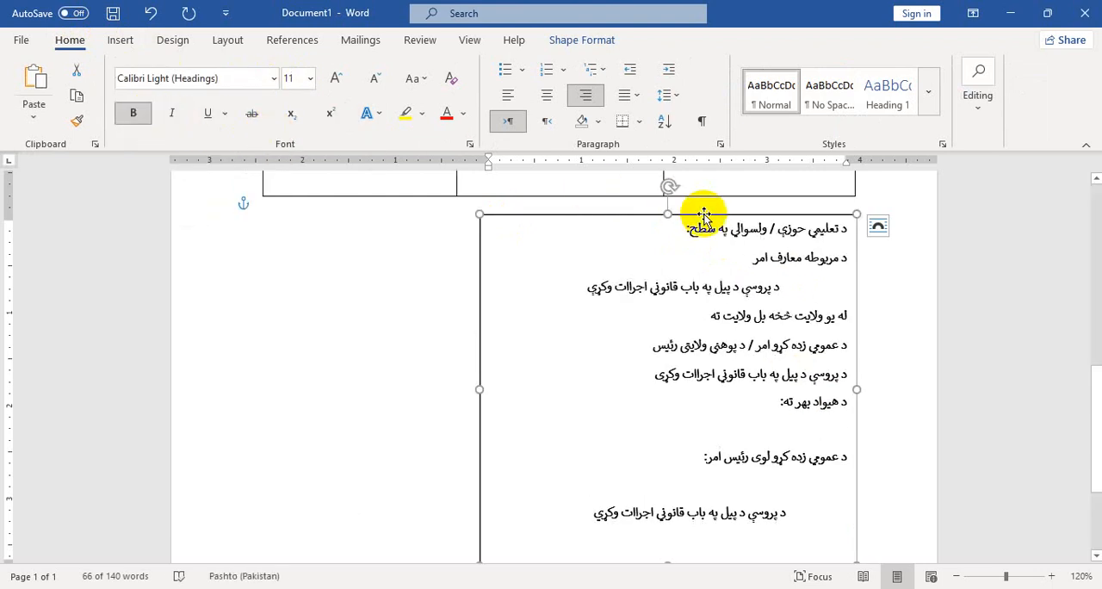
Move the text box slightly down to widen the gap between it and the table
scroll(706, 226, "down", 4)
scroll(701, 227, "up", 6)
scroll(727, 249, "down", 1)
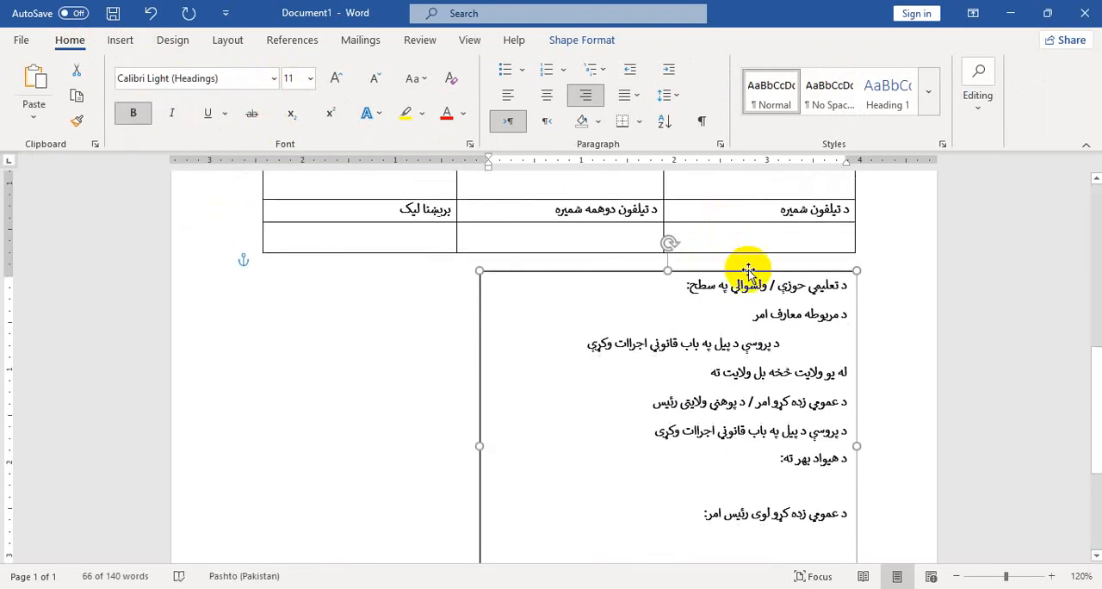
mouse_move(757, 275)
left_mouse_down()
mouse_move(749, 303)
mouse_move(751, 279)
left_mouse_up()
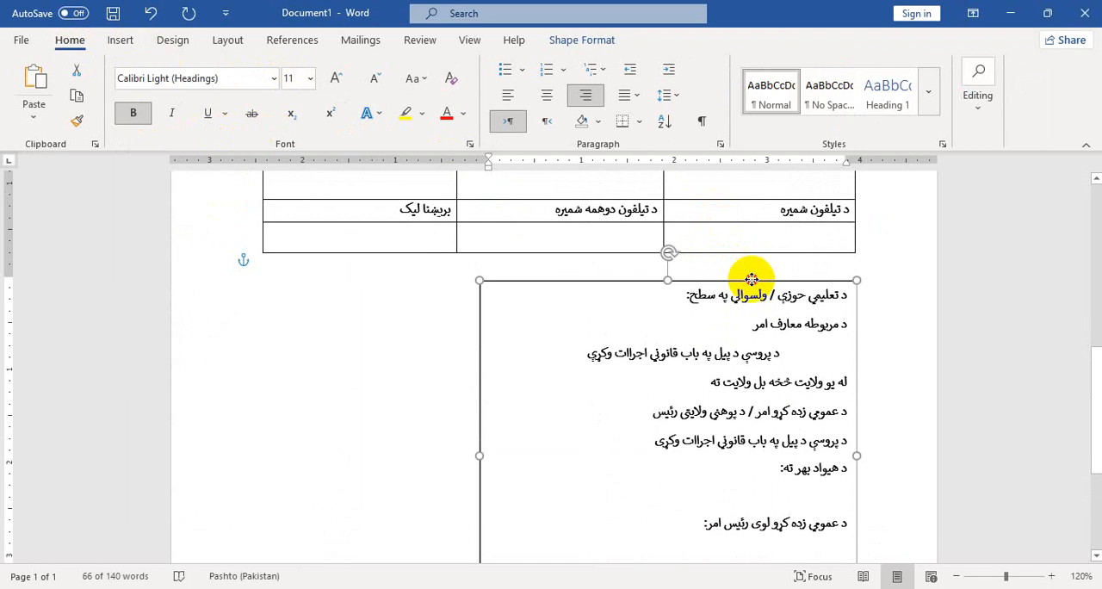
Remove the outline of the text box beneath the table and deselect the box
scroll(603, 352, "down", 3)
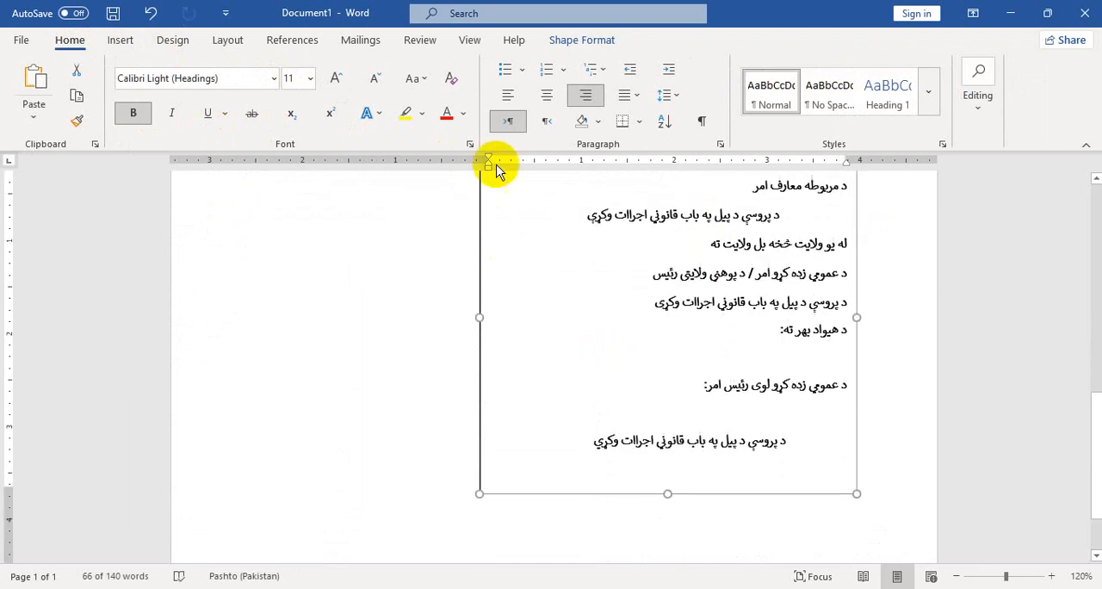
left_click(551, 39)
left_click(367, 94)
left_click(349, 274)
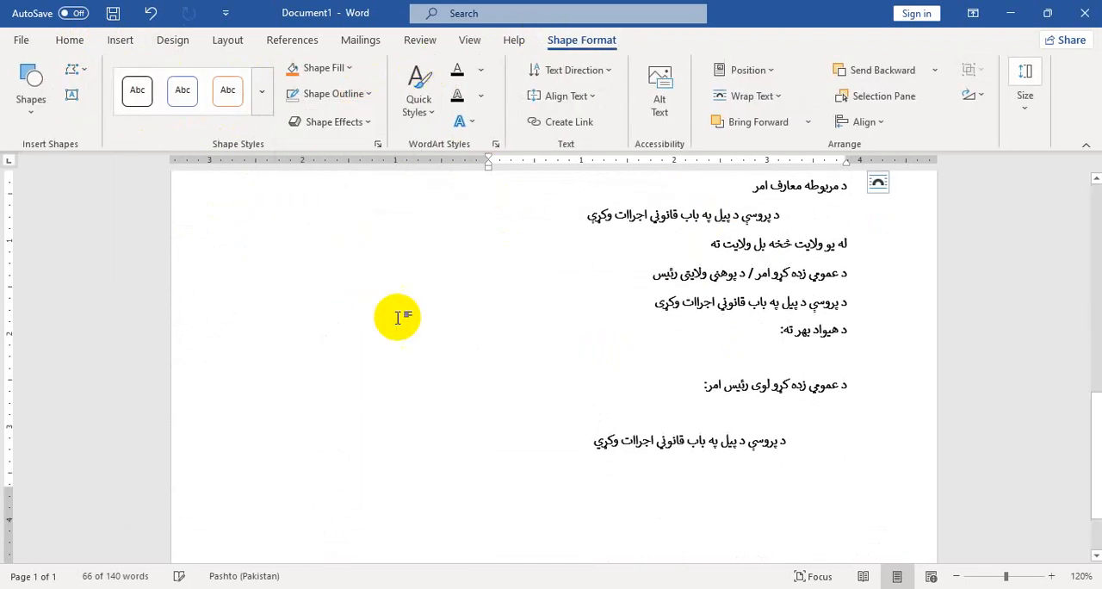
left_click(412, 351)
Examine the complete form in the print preview, and look over its table, text lines and headings in the document
scroll(412, 351, "up", 3)
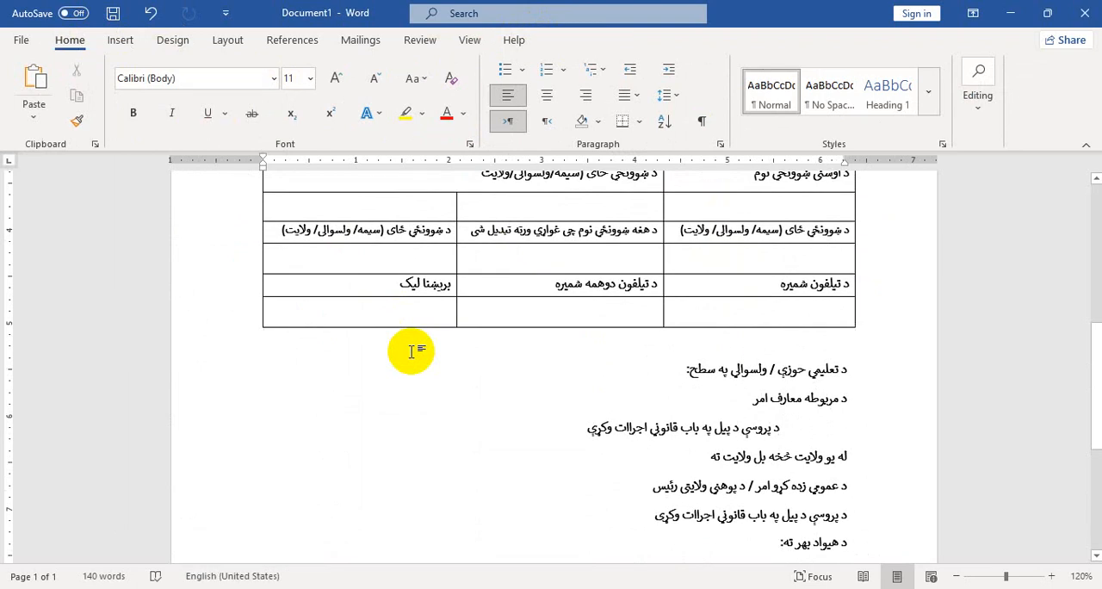
key("ctrl+p")
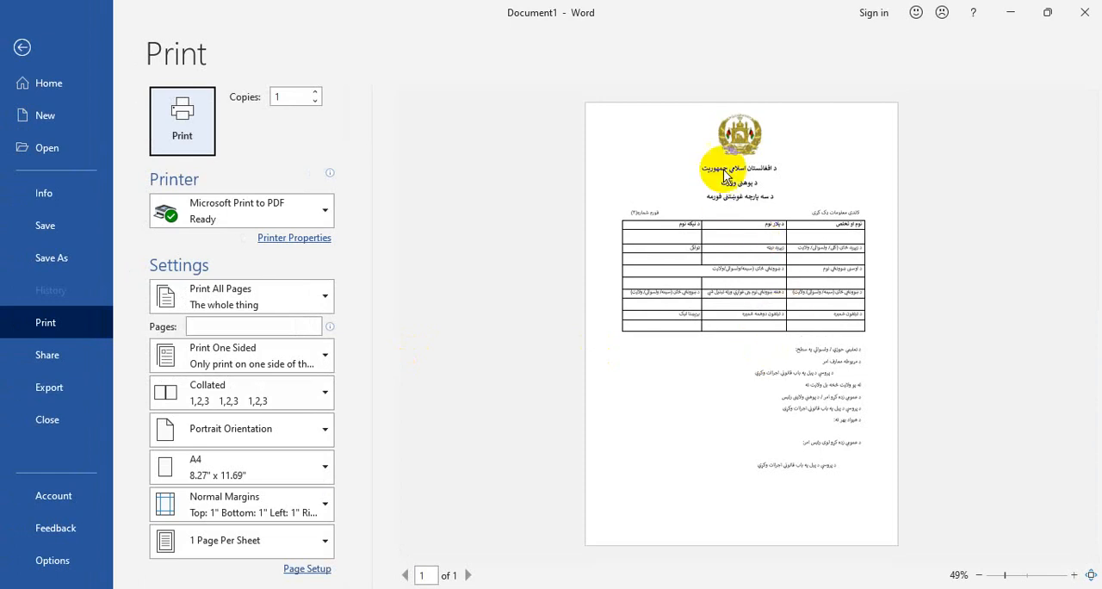
key("Escape")
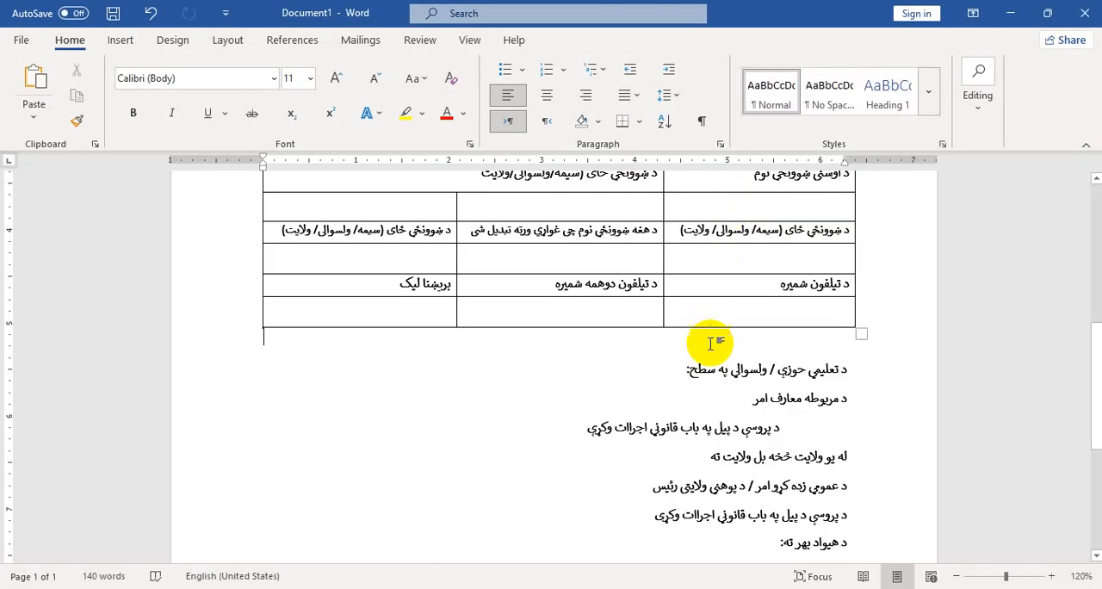
scroll(711, 344, "down", 5)
scroll(710, 356, "up", 5)
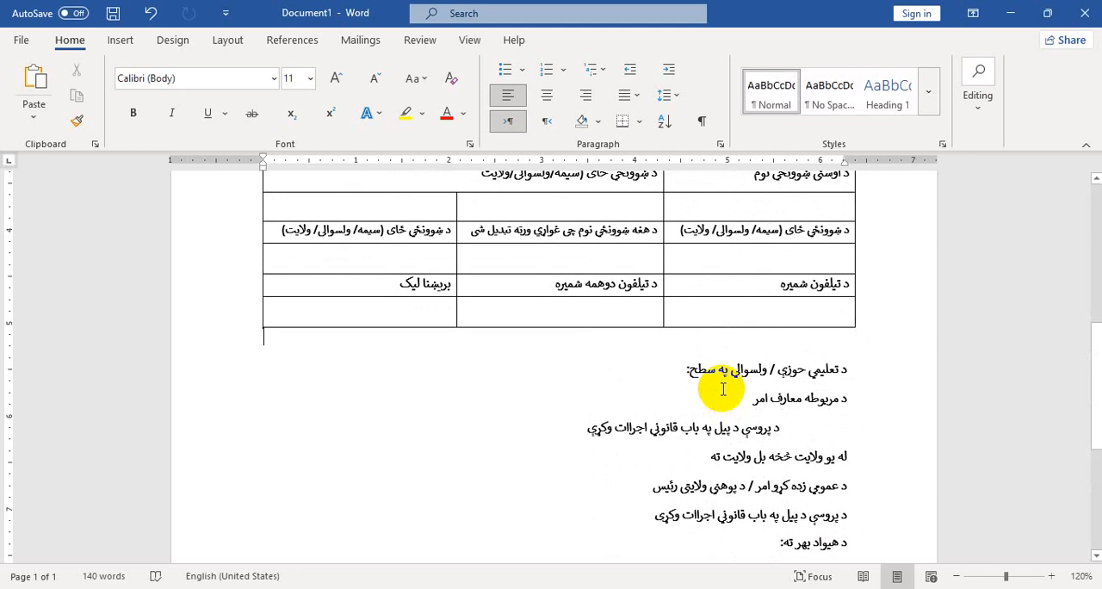
scroll(738, 290, "up", 6)
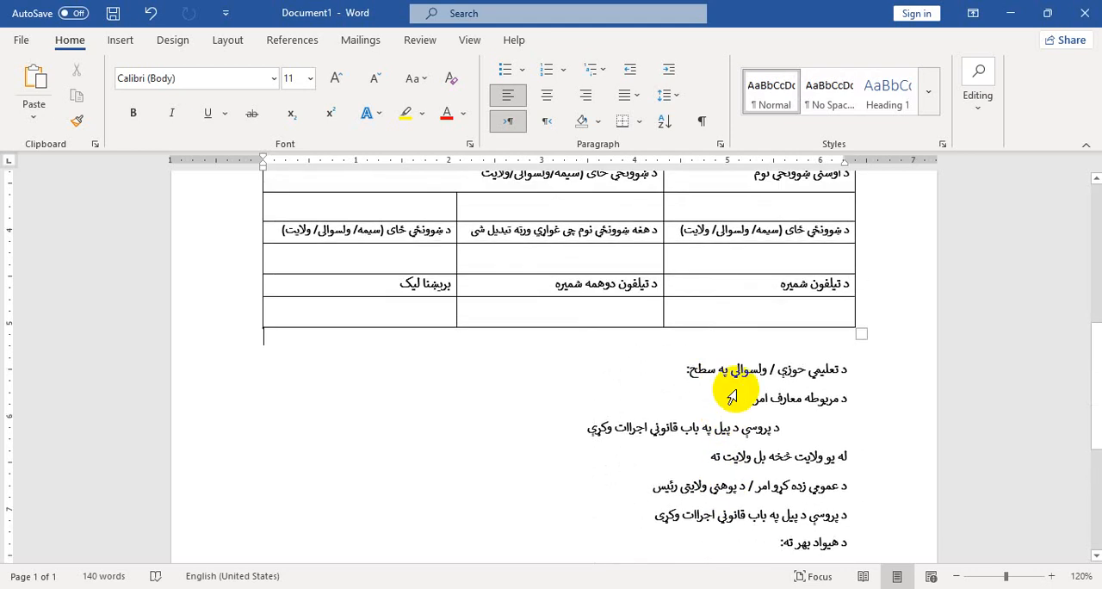
scroll(732, 384, "up", 4)
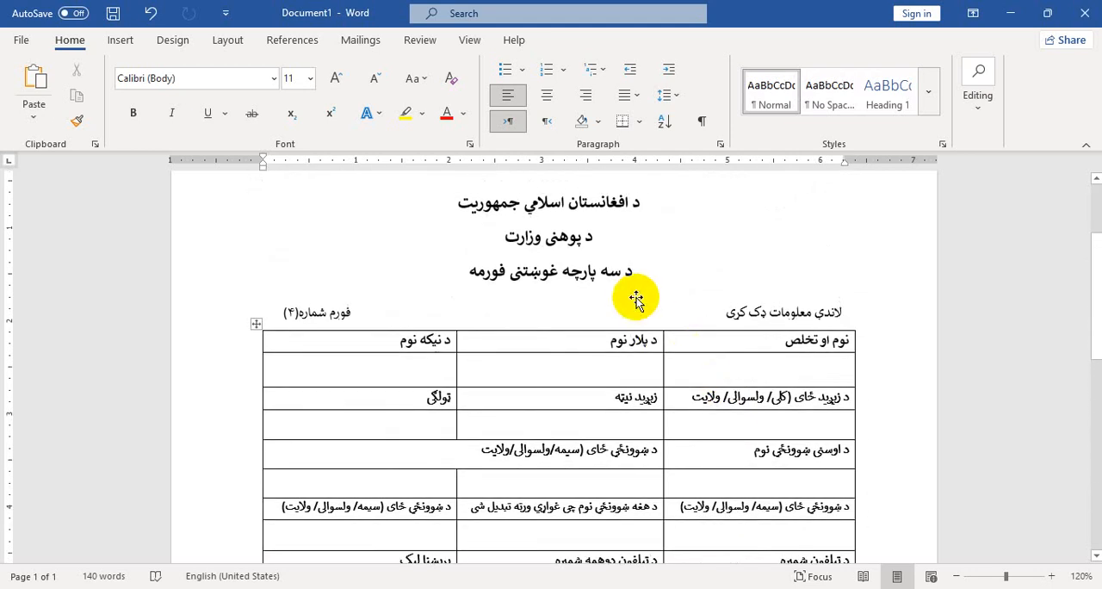